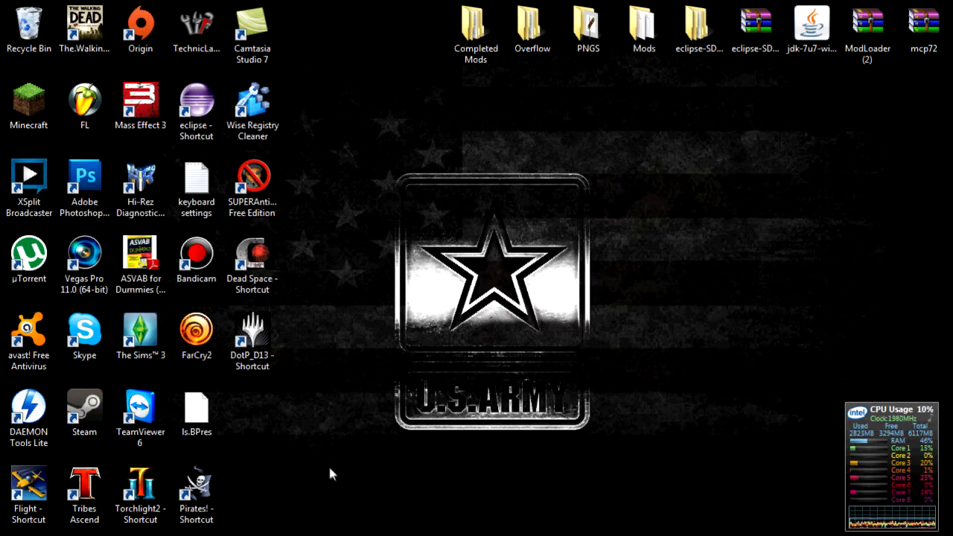
- Review the Speedtest.net result (41 ms ping, 21.34 Mbps down, 1.67 Mbps up), then minimize it
{"action": "mouse_move", "coordinate": [273, 532]}
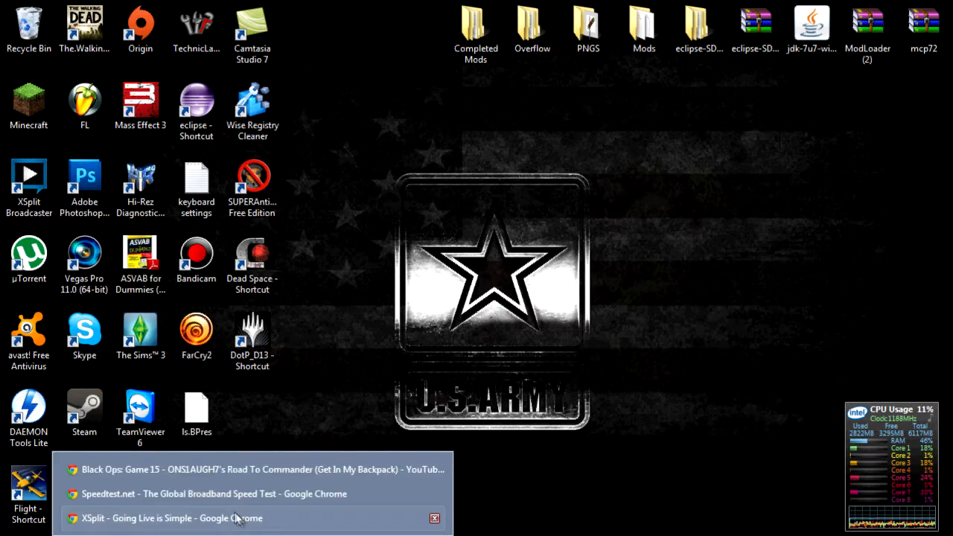
{"action": "left_click", "coordinate": [286, 491]}
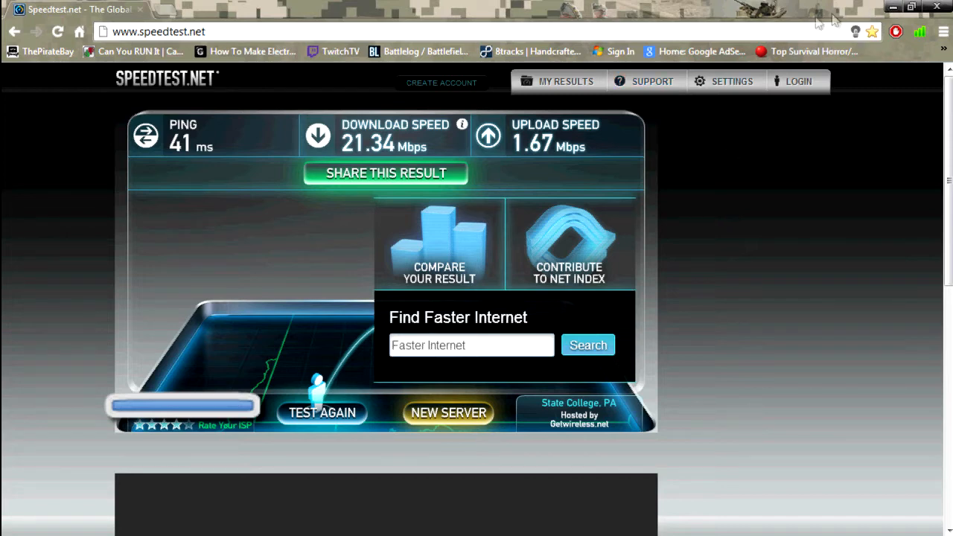
{"action": "left_click", "coordinate": [890, 7]}
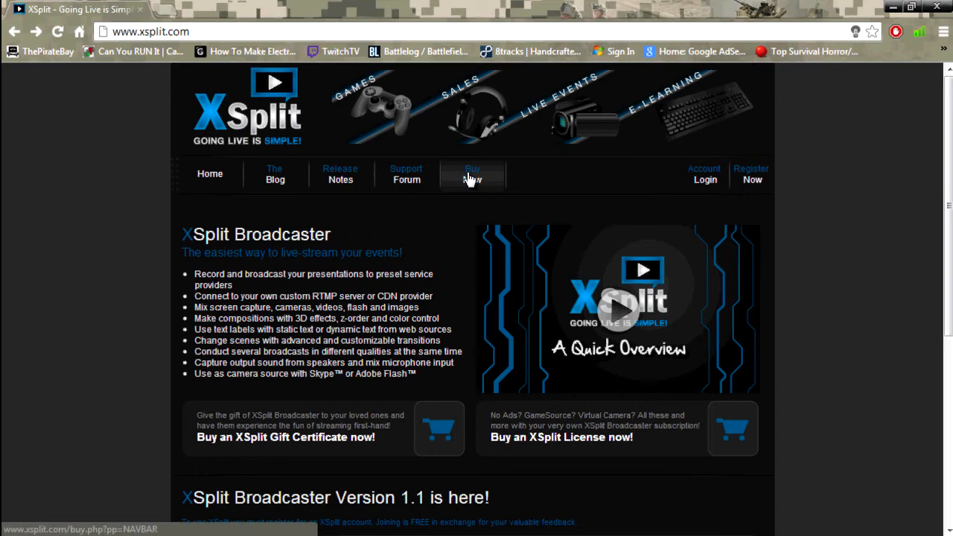
- Open XSplit's Buy Now page and scroll through the Premium, Personal and Free Trial comparison
{"action": "left_click", "coordinate": [469, 182]}
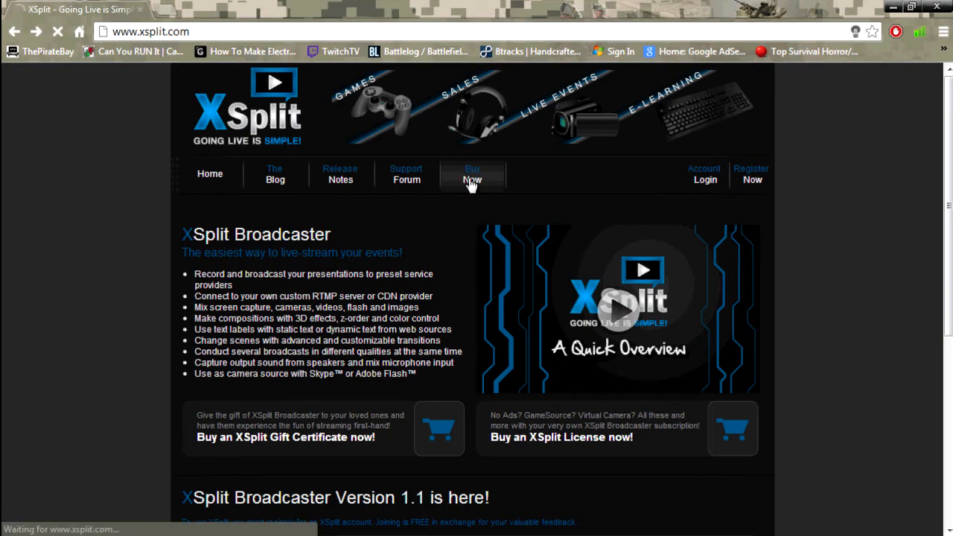
{"action": "scroll", "coordinate": [538, 250], "scroll_direction": "down", "scroll_amount": 10}
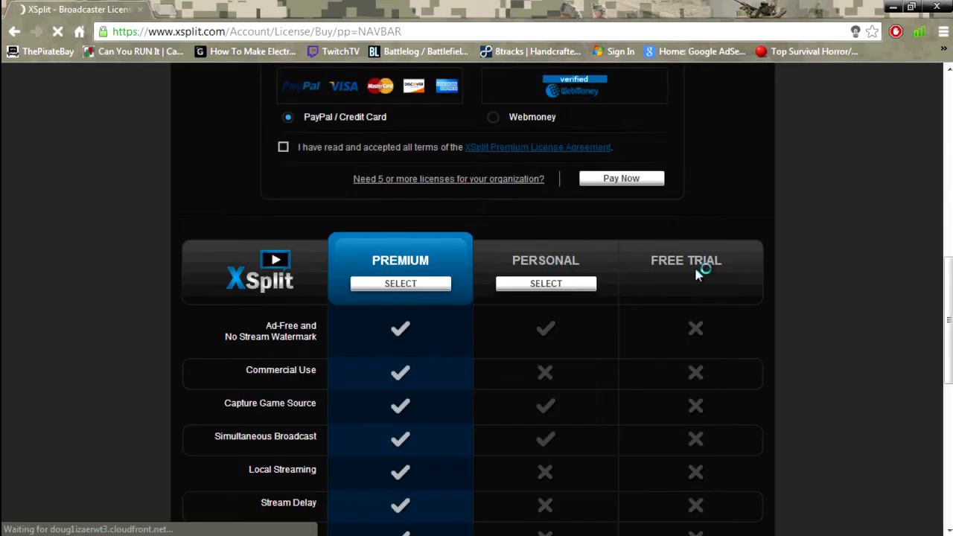
{"action": "left_click_drag", "start_coordinate": [647, 266], "coordinate": [804, 272]}
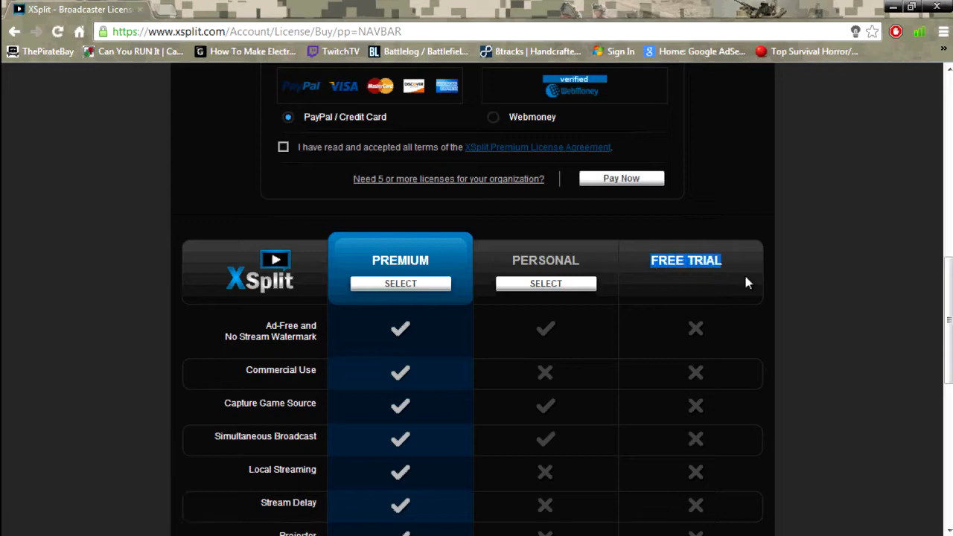
{"action": "left_click", "coordinate": [745, 277]}
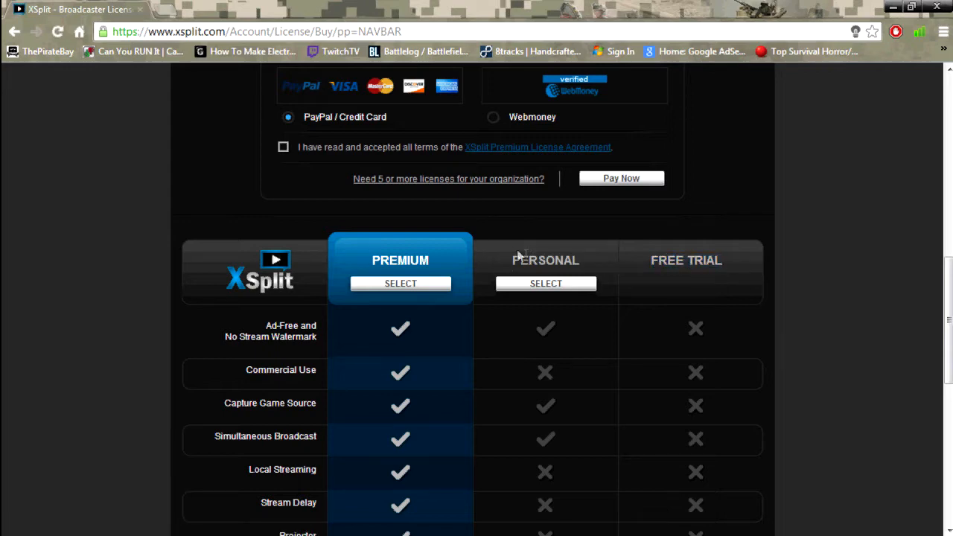
{"action": "scroll", "coordinate": [427, 256], "scroll_direction": "down", "scroll_amount": 6}
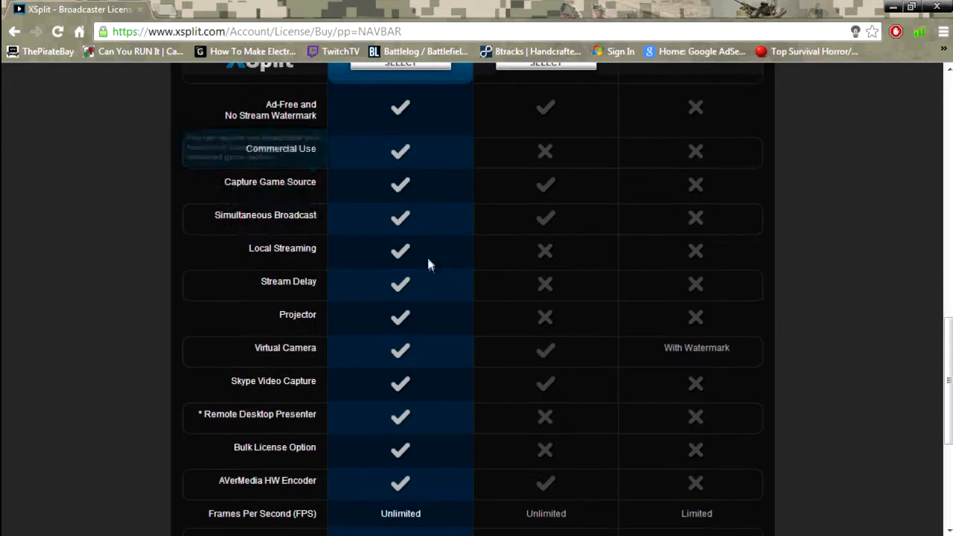
{"action": "scroll", "coordinate": [349, 287], "scroll_direction": "up", "scroll_amount": 6}
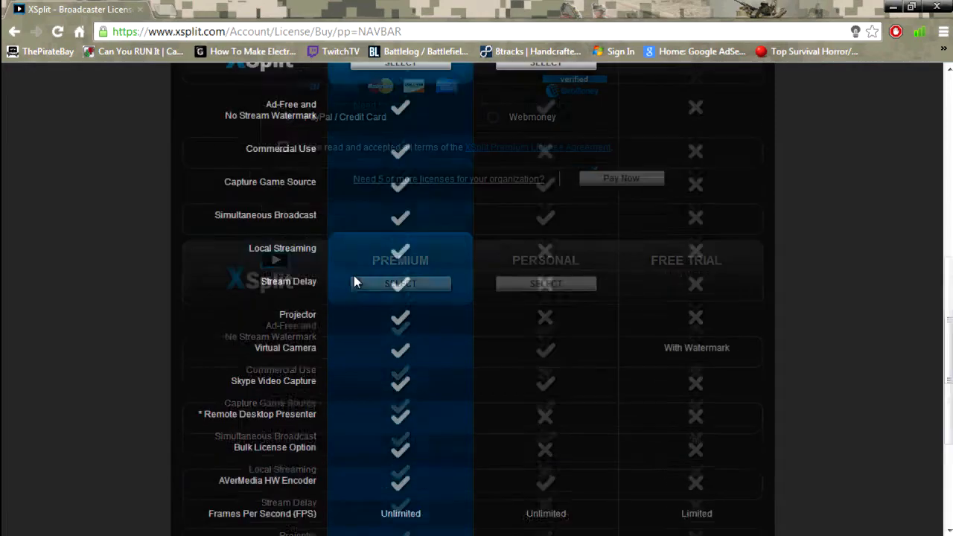
{"action": "scroll", "coordinate": [364, 264], "scroll_direction": "down", "scroll_amount": 1}
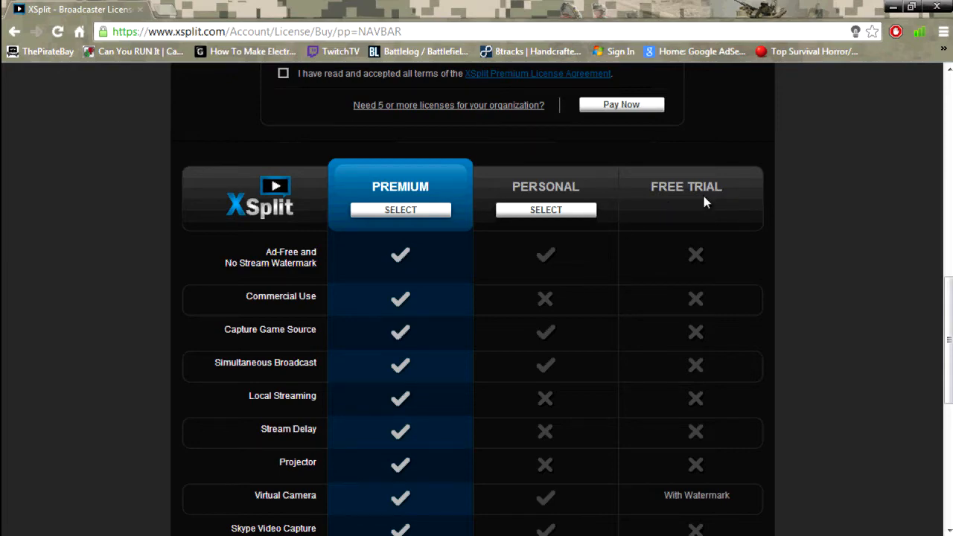
{"action": "scroll", "coordinate": [702, 194], "scroll_direction": "down", "scroll_amount": 6}
{"action": "scroll", "coordinate": [701, 193], "scroll_direction": "up", "scroll_amount": 12}
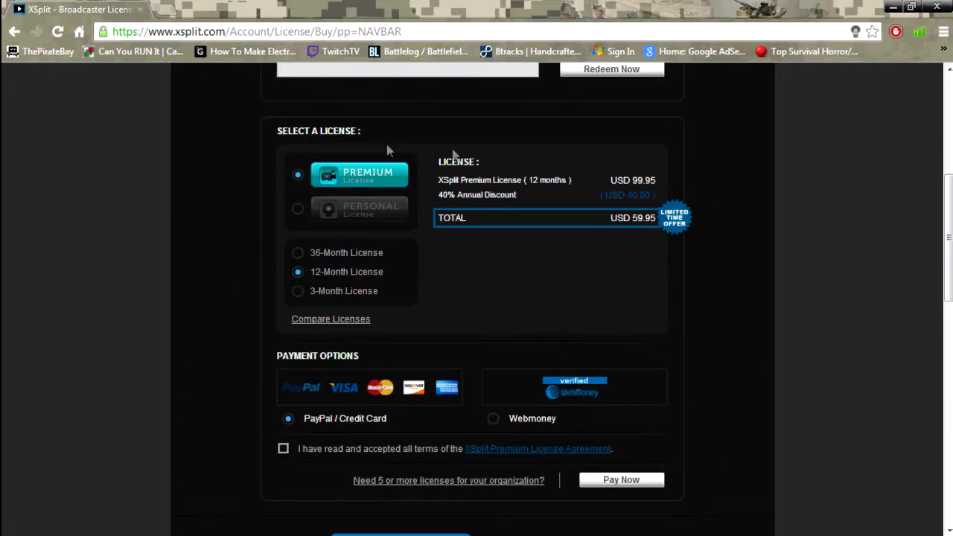
- Compare 3-month Premium and Personal prices, return to 12-month Premium, then minimize Chrome
{"action": "left_click", "coordinate": [360, 293]}
{"action": "left_click", "coordinate": [312, 212]}
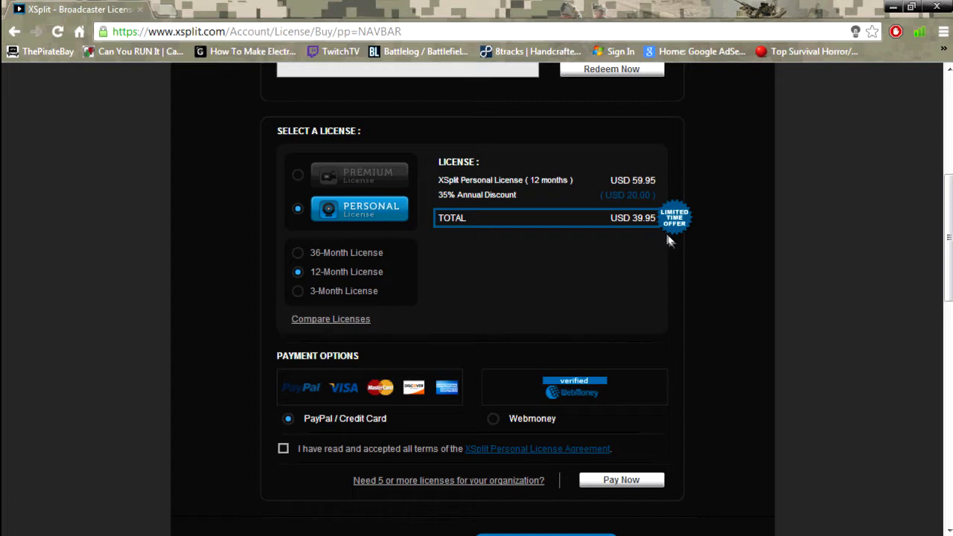
{"action": "left_click", "coordinate": [300, 291]}
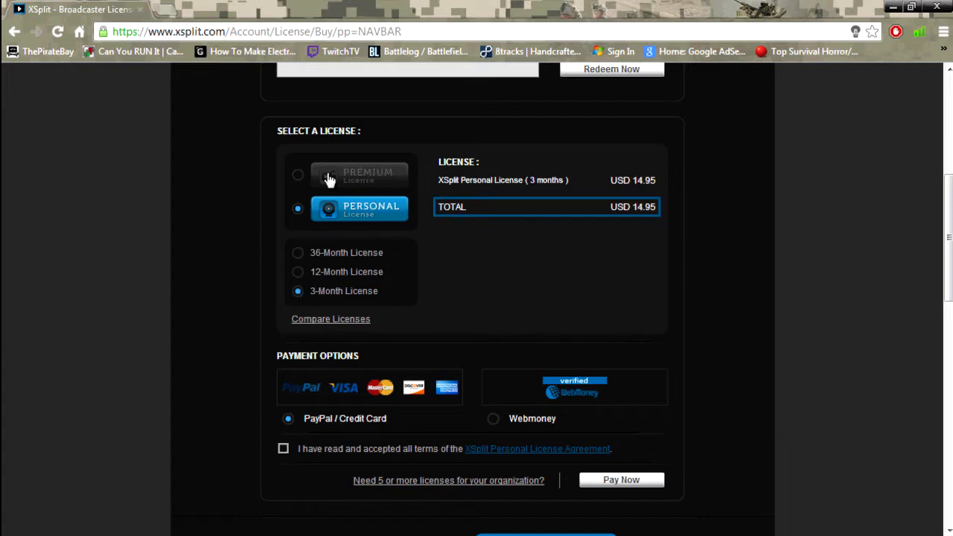
{"action": "left_click", "coordinate": [297, 178]}
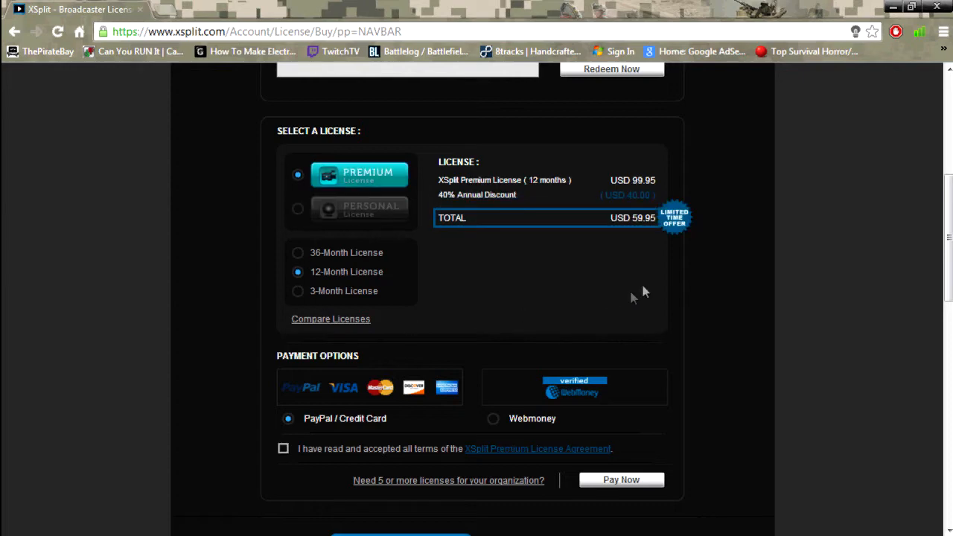
{"action": "scroll", "coordinate": [642, 290], "scroll_direction": "down", "scroll_amount": 5}
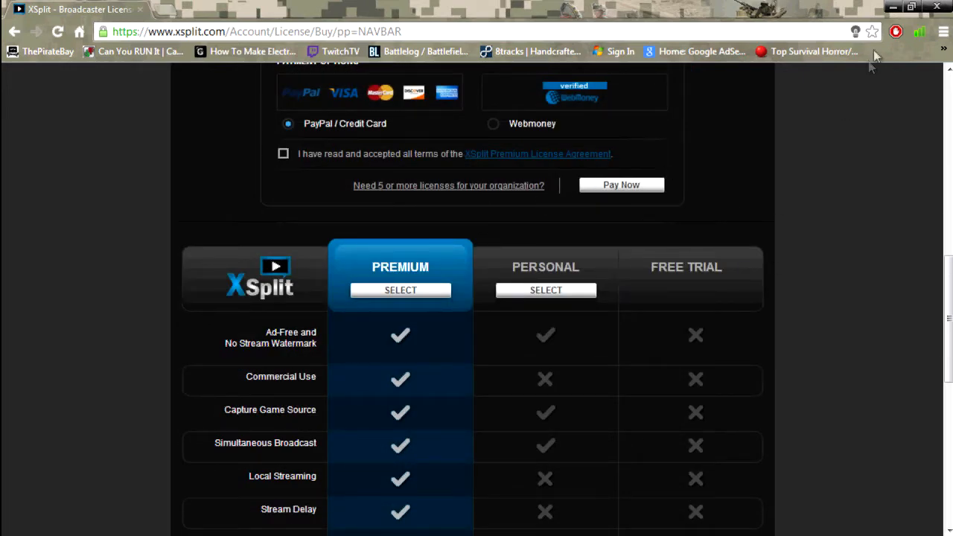
{"action": "left_click", "coordinate": [890, 8]}
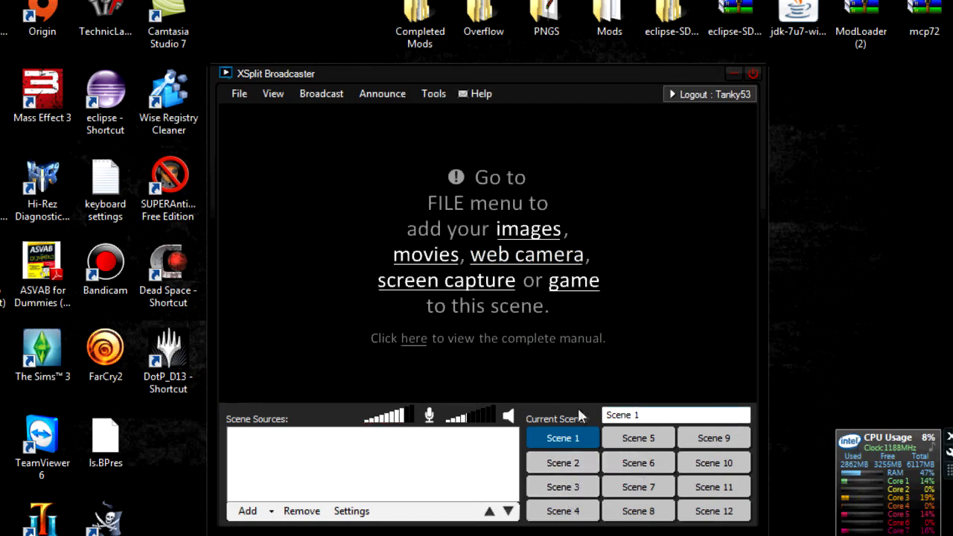
- Select and deselect the Scene 1 name, then drag the broadcaster window to the screen top
{"action": "left_click_drag", "start_coordinate": [644, 414], "coordinate": [584, 416]}
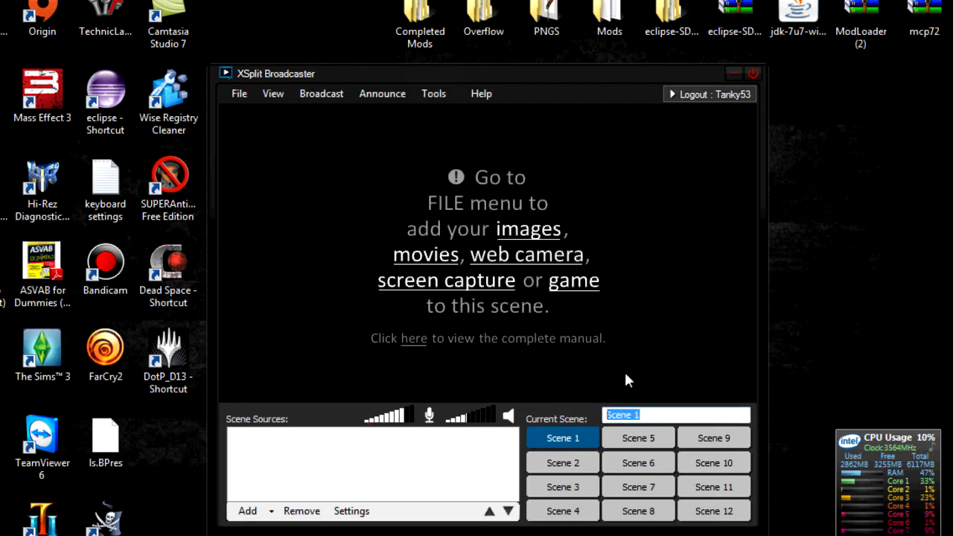
{"action": "left_click", "coordinate": [348, 251]}
{"action": "left_click_drag", "start_coordinate": [375, 78], "coordinate": [351, 10]}
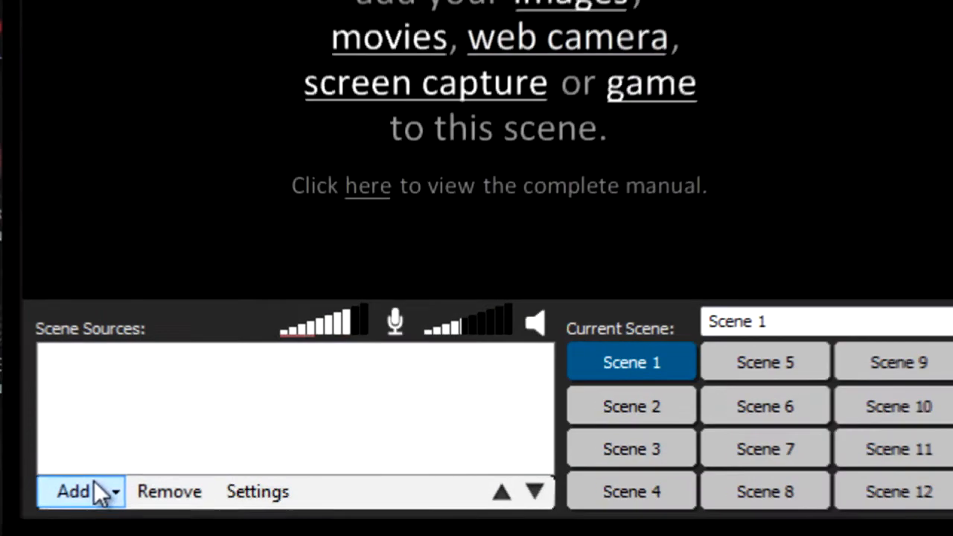
- Add electro 1.mp3 to Scene 1 as a media file source
{"action": "left_click", "coordinate": [100, 492]}
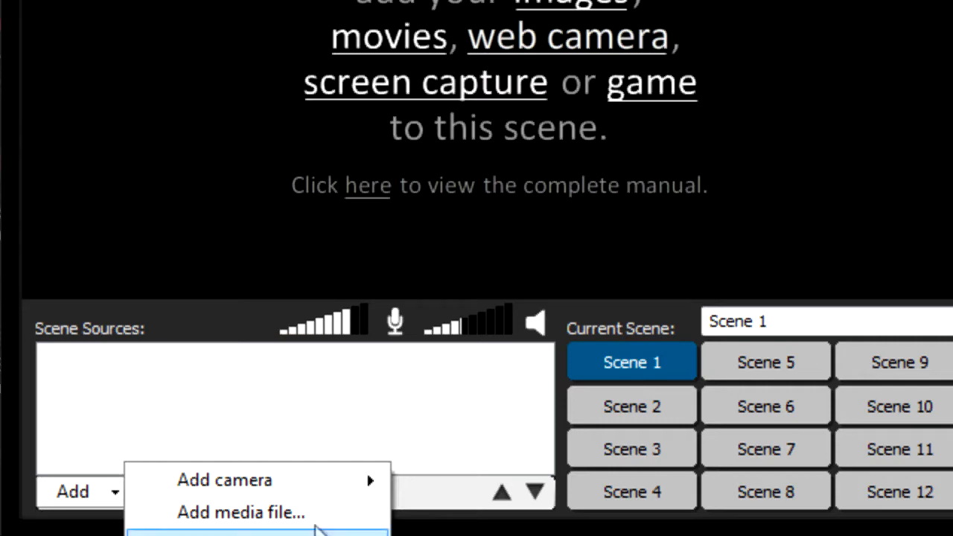
{"action": "mouse_move", "coordinate": [311, 490]}
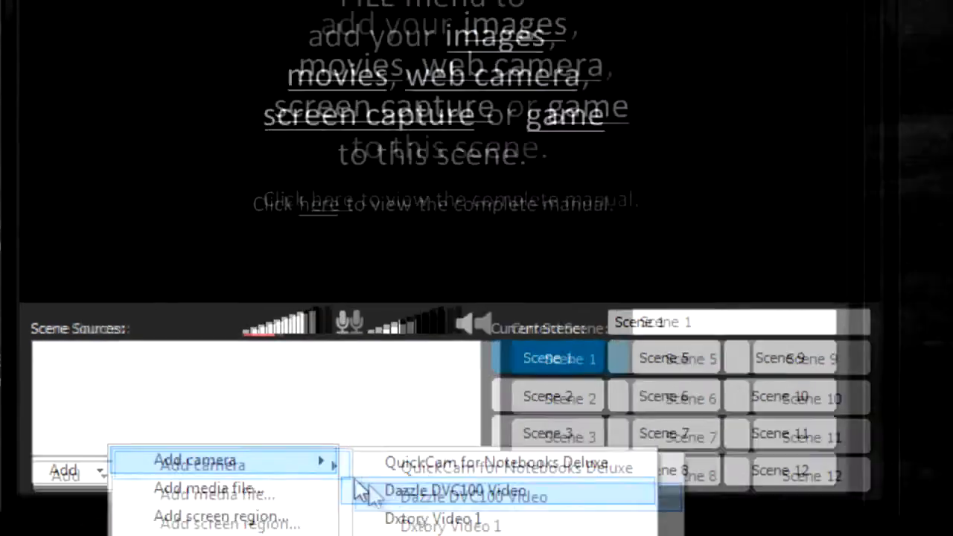
{"action": "left_click", "coordinate": [241, 512]}
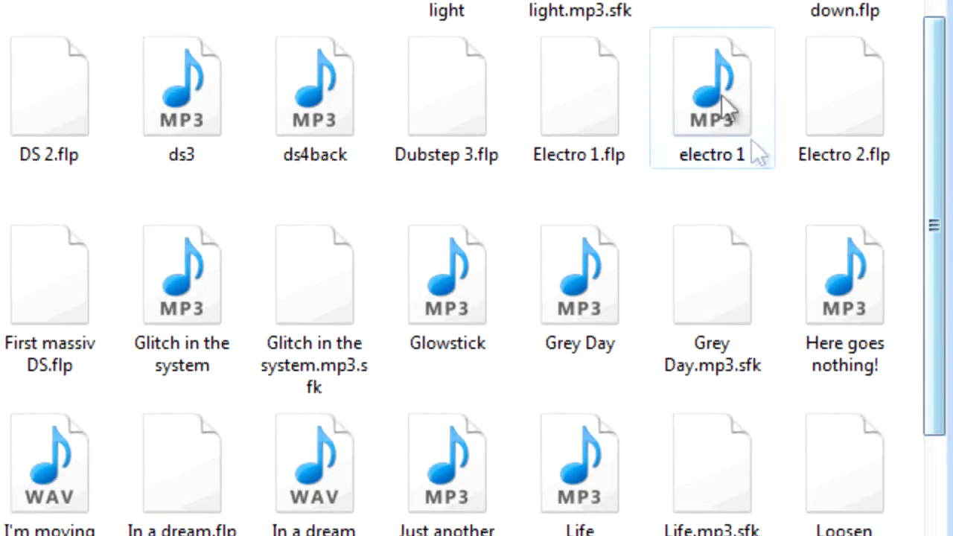
{"action": "double_click", "coordinate": [751, 142]}
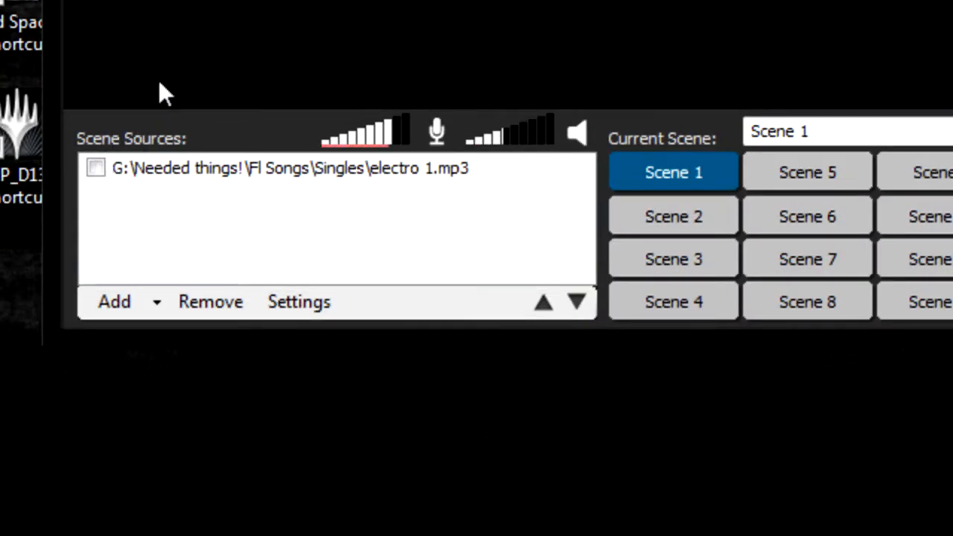
- Add a 147 × 723 screen region source from the desktop's top-left corner
{"action": "left_click", "coordinate": [110, 310]}
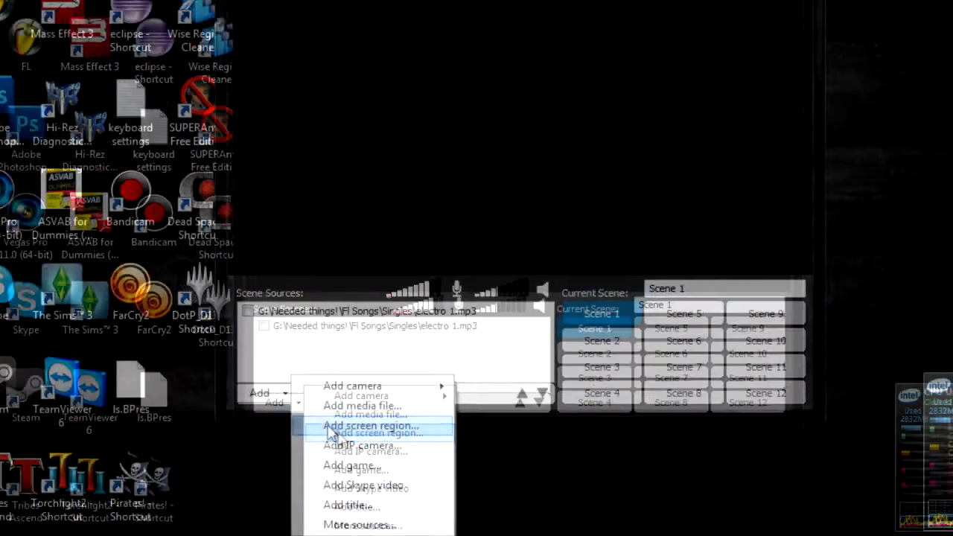
{"action": "left_click", "coordinate": [304, 362]}
{"action": "left_click_drag", "start_coordinate": [2, 2], "coordinate": [110, 534]}
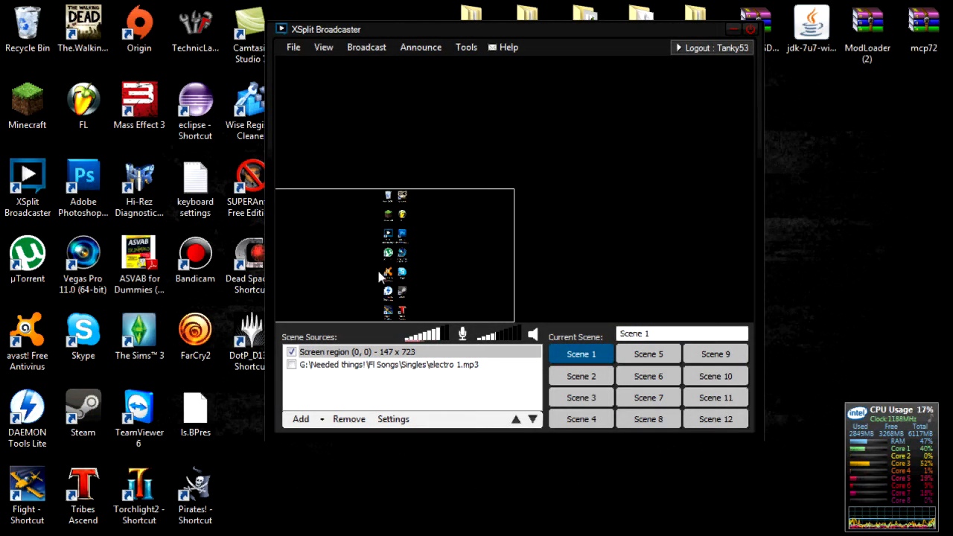
- Stretch the screen region source to fill the preview
{"action": "left_click", "coordinate": [497, 131]}
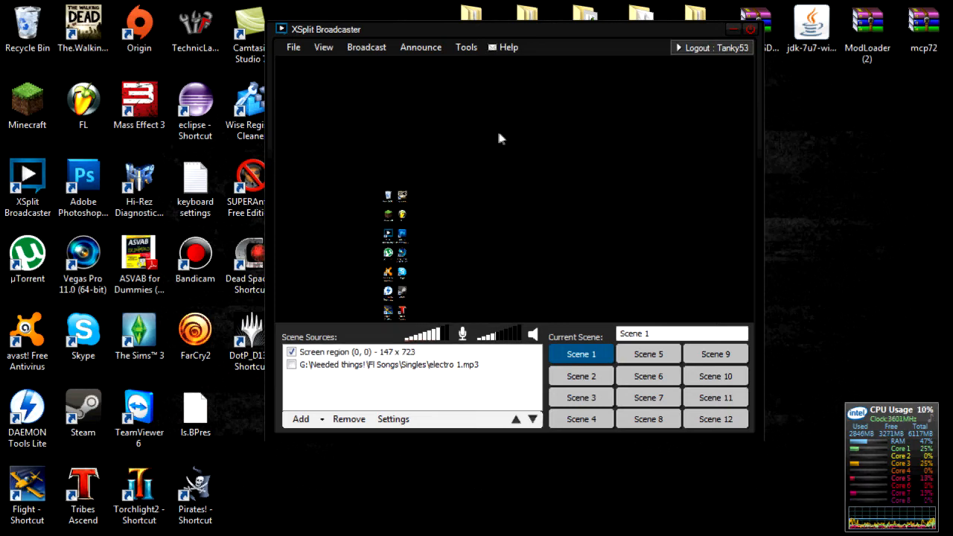
{"action": "left_click", "coordinate": [463, 190]}
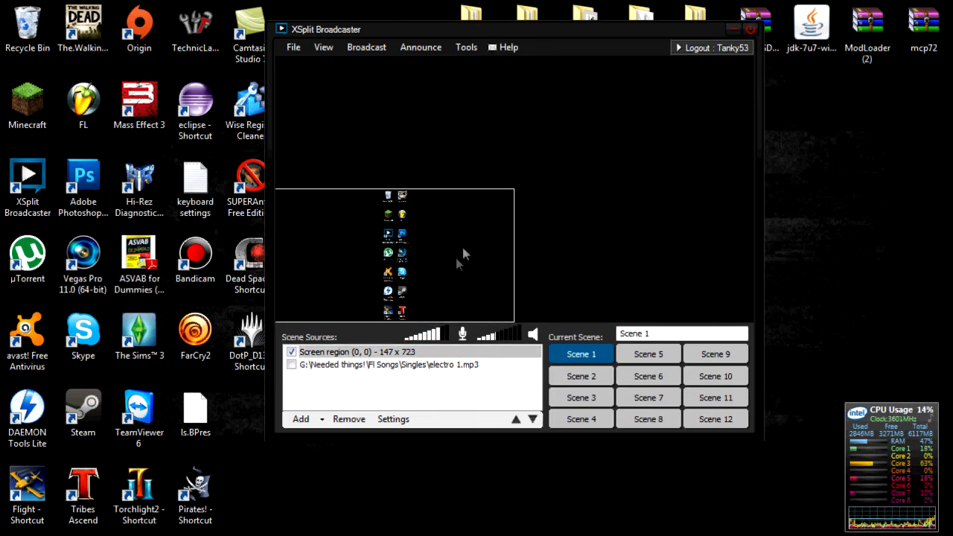
{"action": "left_click_drag", "start_coordinate": [510, 246], "coordinate": [406, 277]}
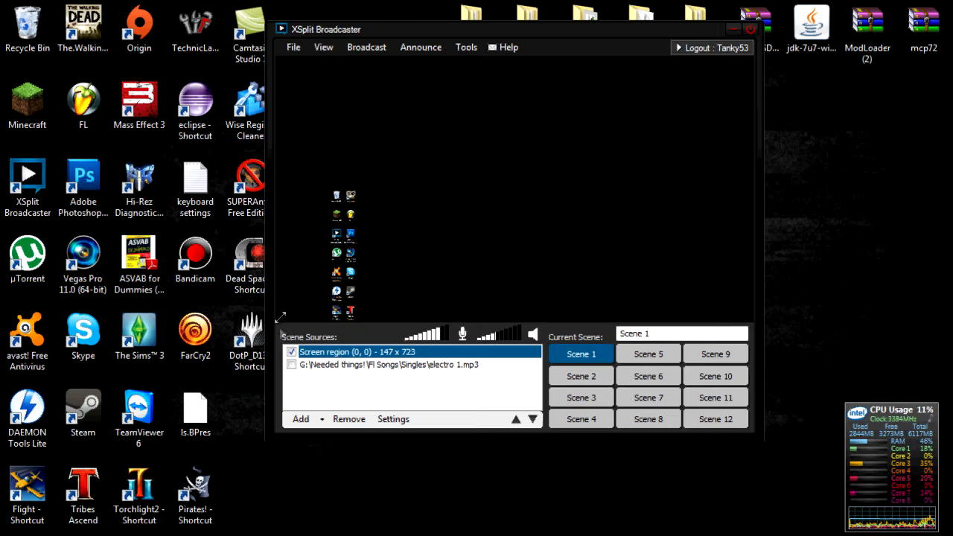
{"action": "left_click_drag", "start_coordinate": [408, 190], "coordinate": [798, 43]}
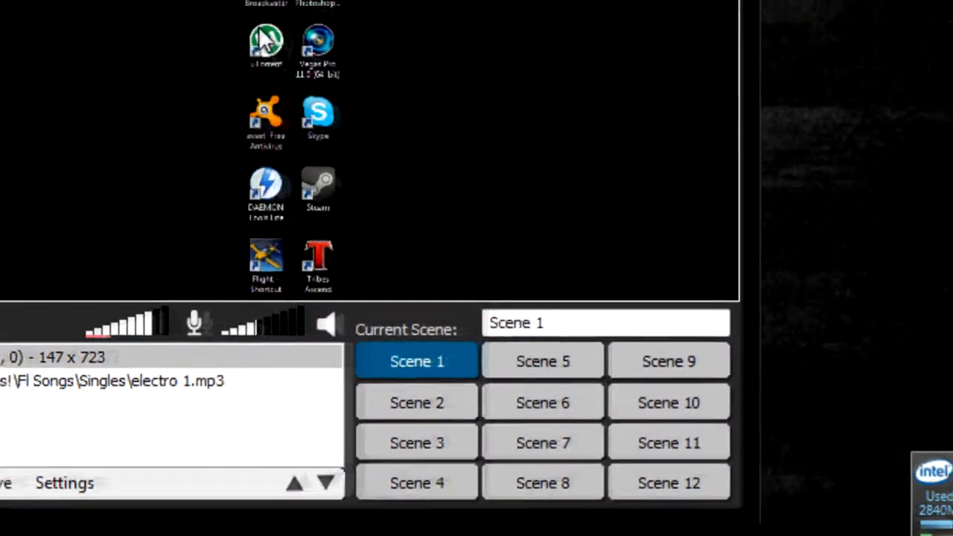
{"action": "right_click", "coordinate": [497, 176]}
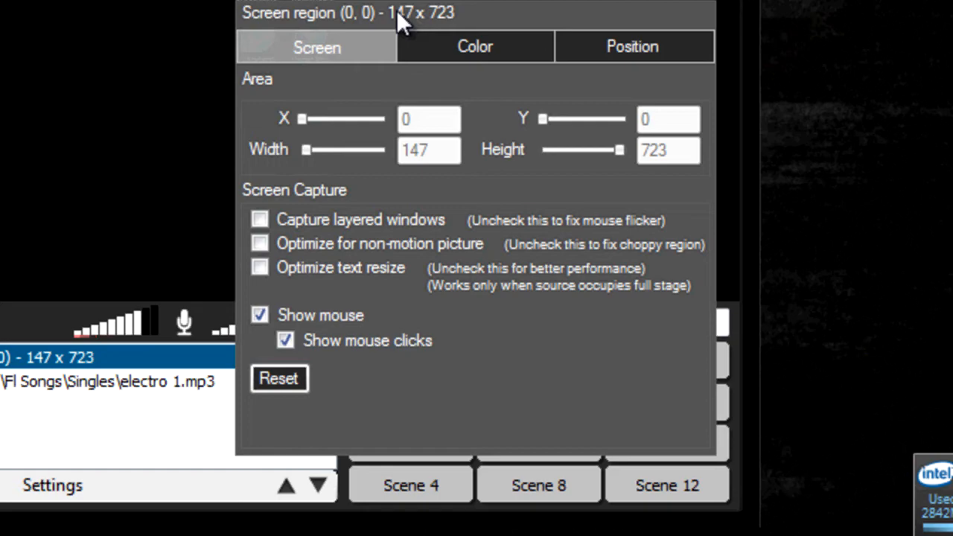
{"action": "left_click_drag", "start_coordinate": [396, 9], "coordinate": [211, 0]}
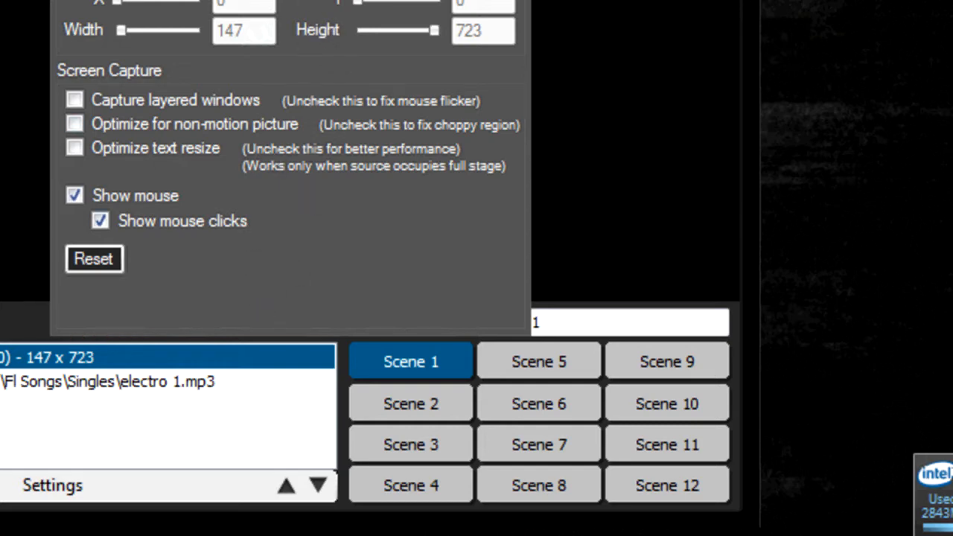
{"action": "left_click_drag", "start_coordinate": [297, 0], "coordinate": [483, 91]}
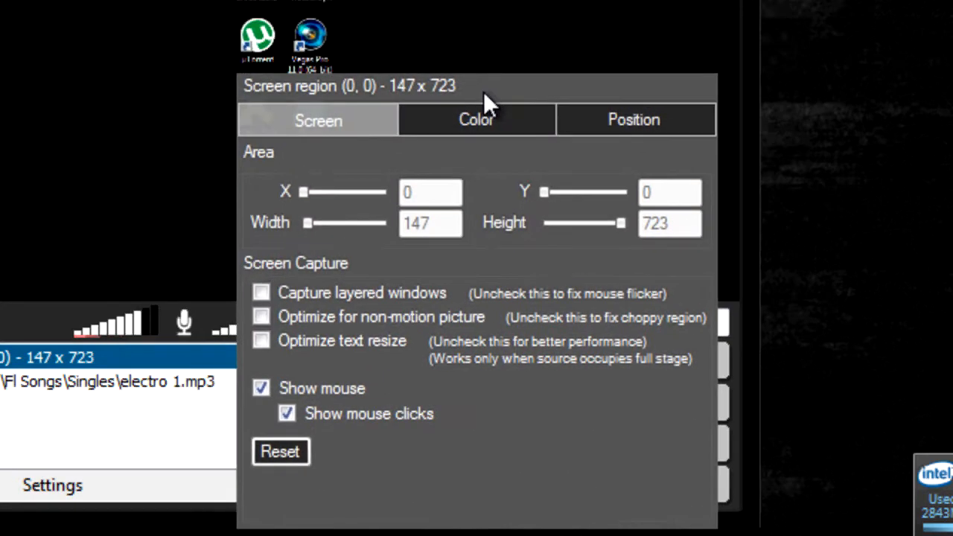
{"action": "left_click", "coordinate": [629, 125]}
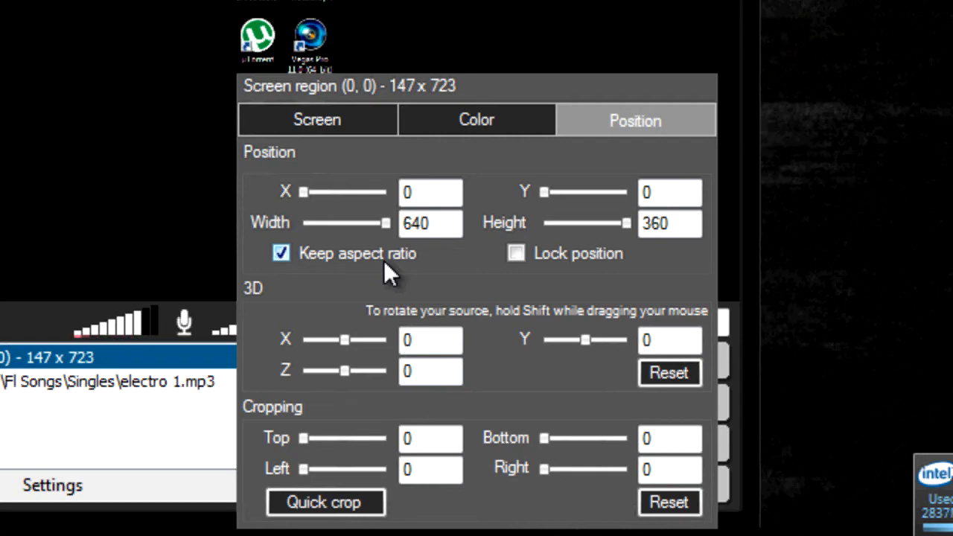
{"action": "left_click", "coordinate": [384, 261]}
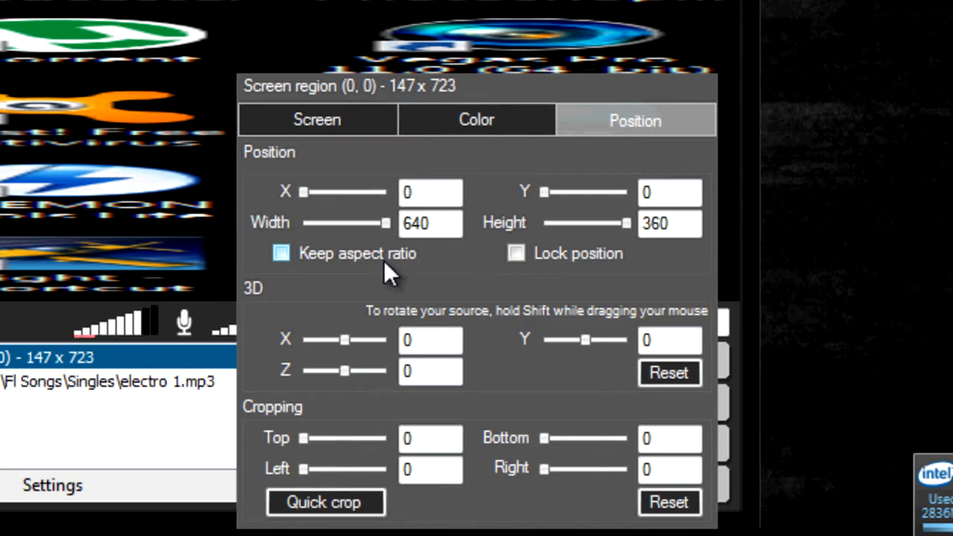
{"action": "left_click", "coordinate": [384, 262]}
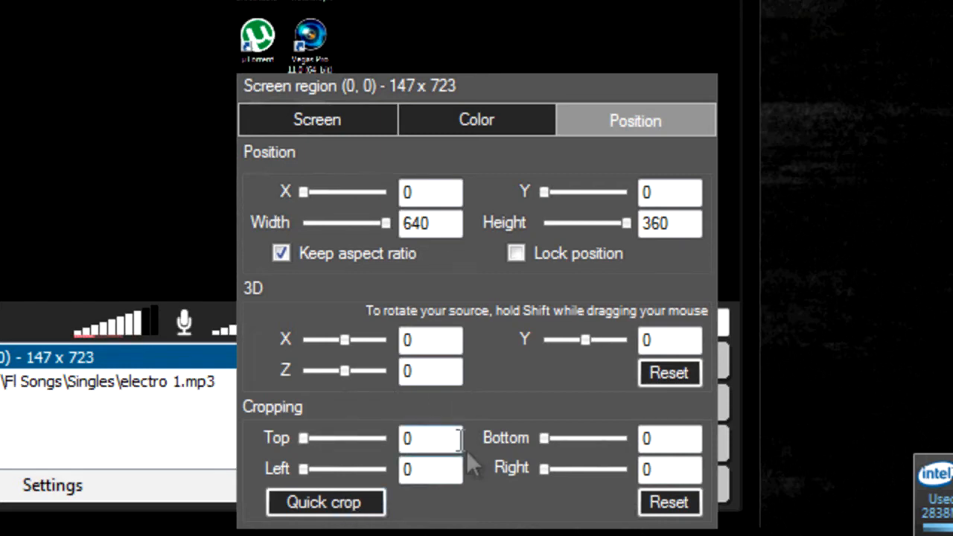
- Enter 40 as the screen region's Top crop value
{"action": "left_click_drag", "start_coordinate": [419, 444], "coordinate": [375, 446]}
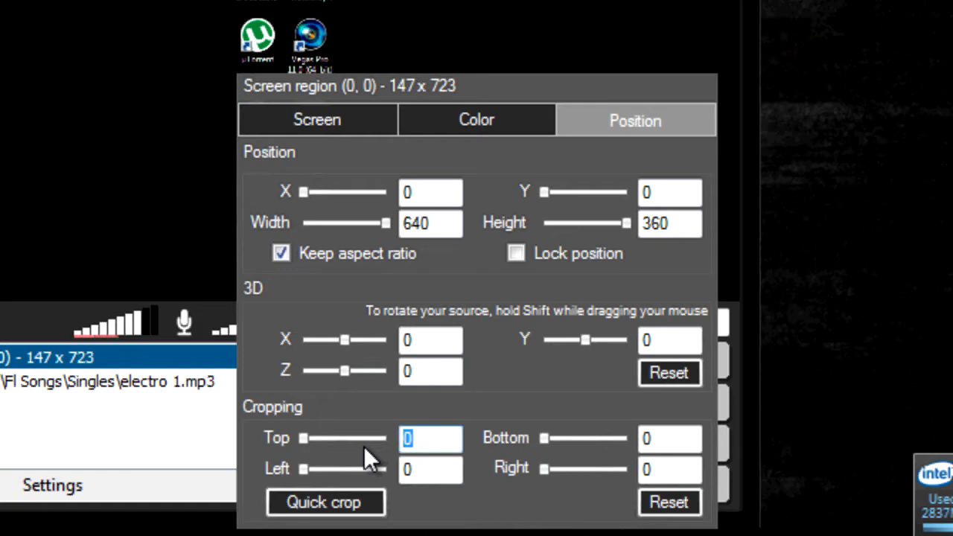
{"action": "type", "text": "40"}
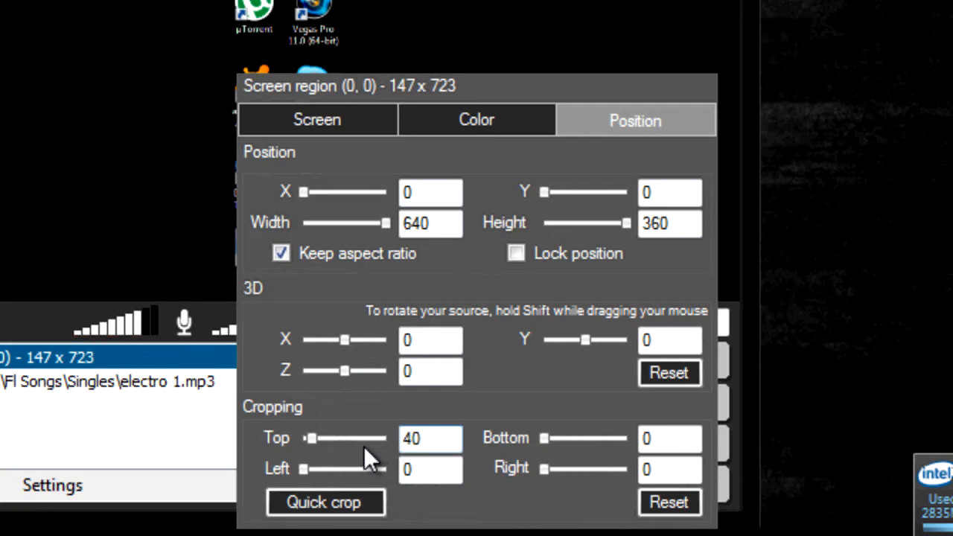
- Change the screen region's contrast from 0 to 1 on the Color page
{"action": "left_click", "coordinate": [439, 130]}
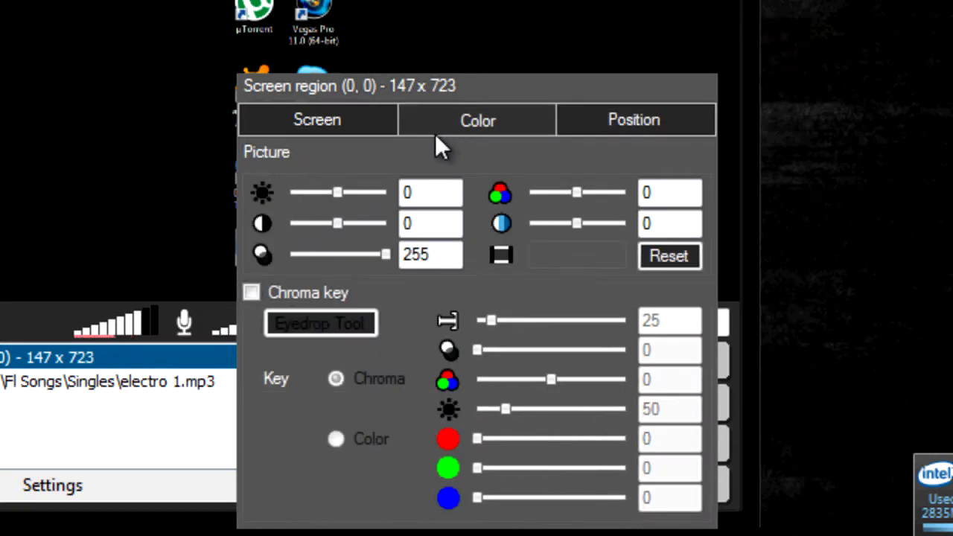
{"action": "double_click", "coordinate": [418, 216]}
{"action": "type", "text": "1"}
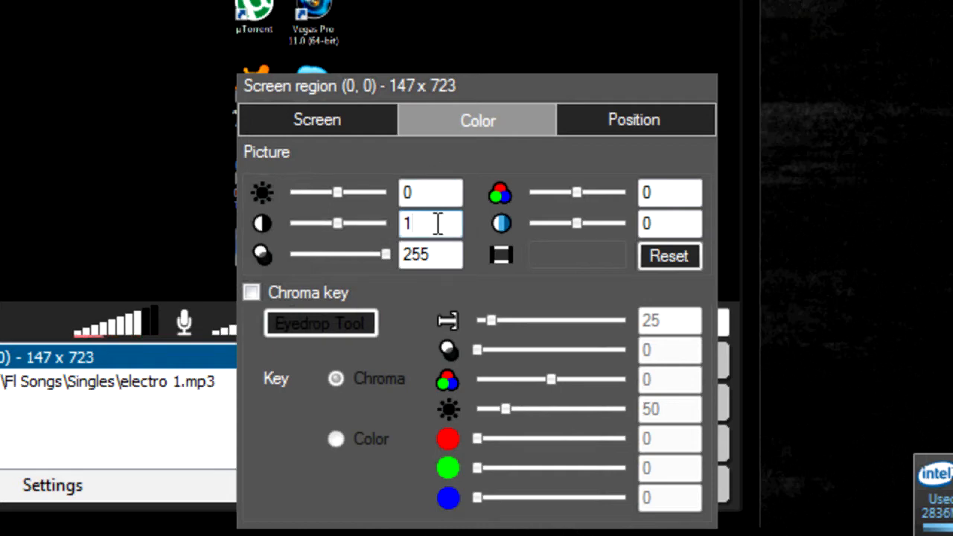
- Uncheck Show mouse clicks on the Screen page and close the source settings
{"action": "left_click", "coordinate": [334, 130]}
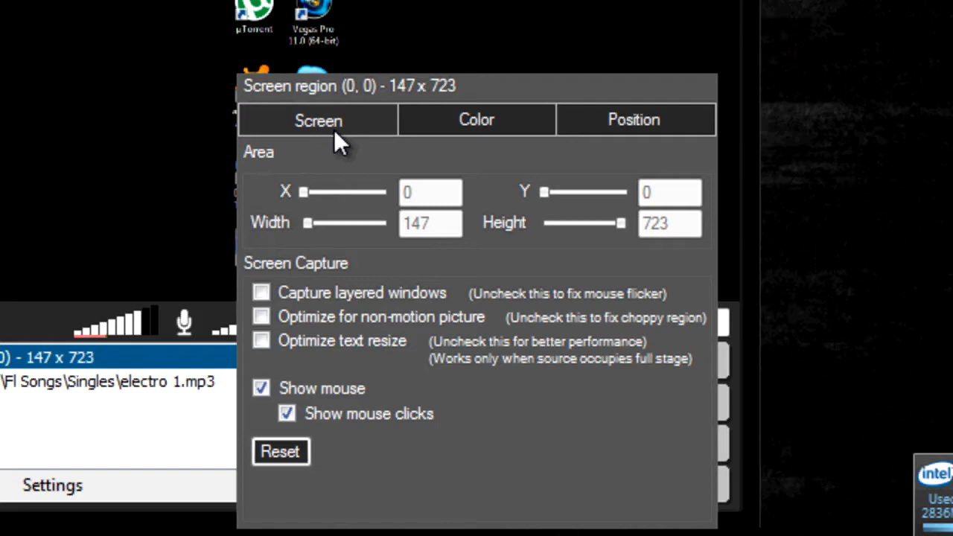
{"action": "left_click", "coordinate": [339, 130]}
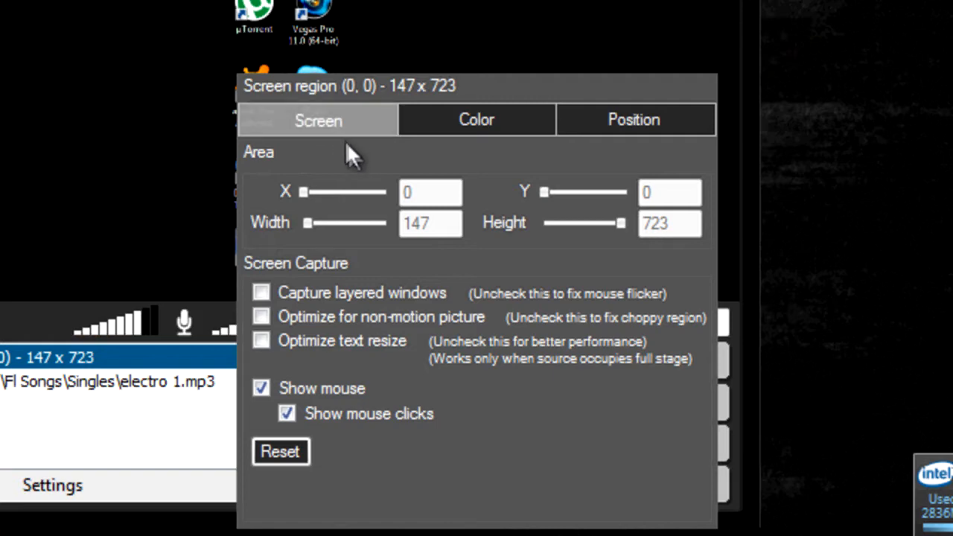
{"action": "left_click", "coordinate": [383, 419]}
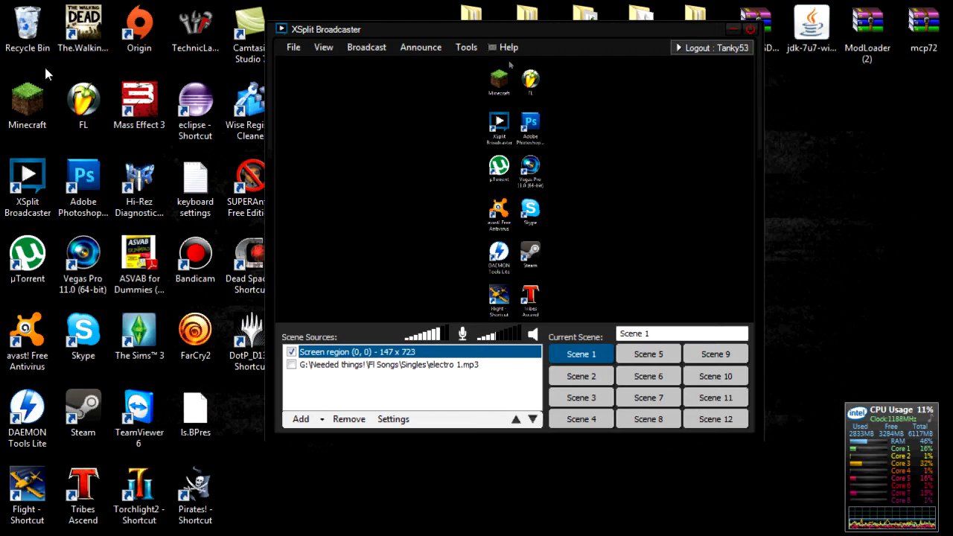
{"action": "left_click", "coordinate": [411, 420]}
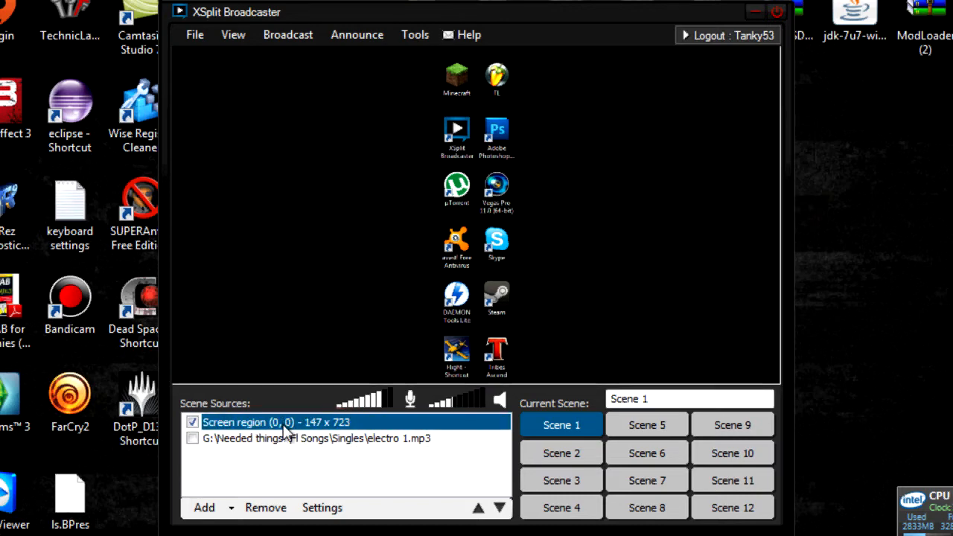
{"action": "left_click", "coordinate": [322, 508]}
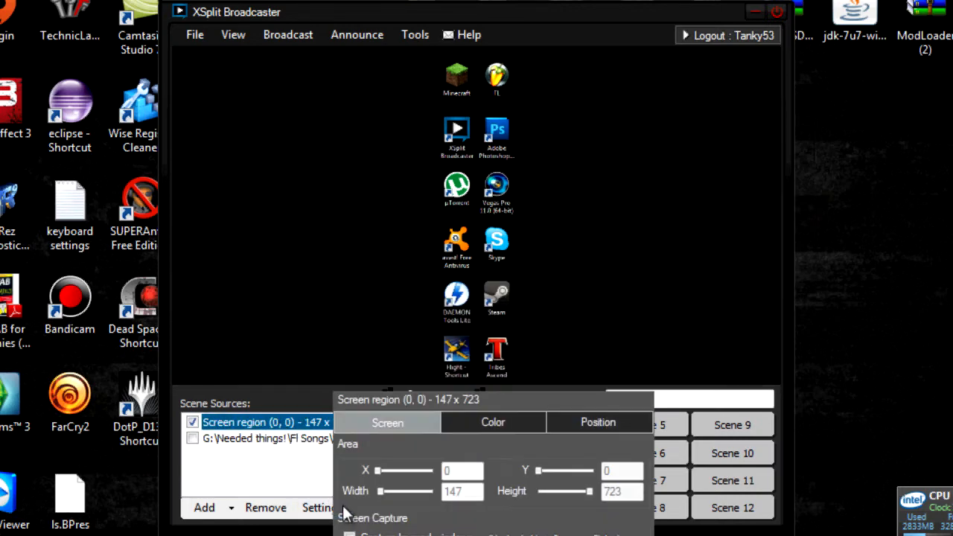
{"action": "left_click", "coordinate": [567, 426]}
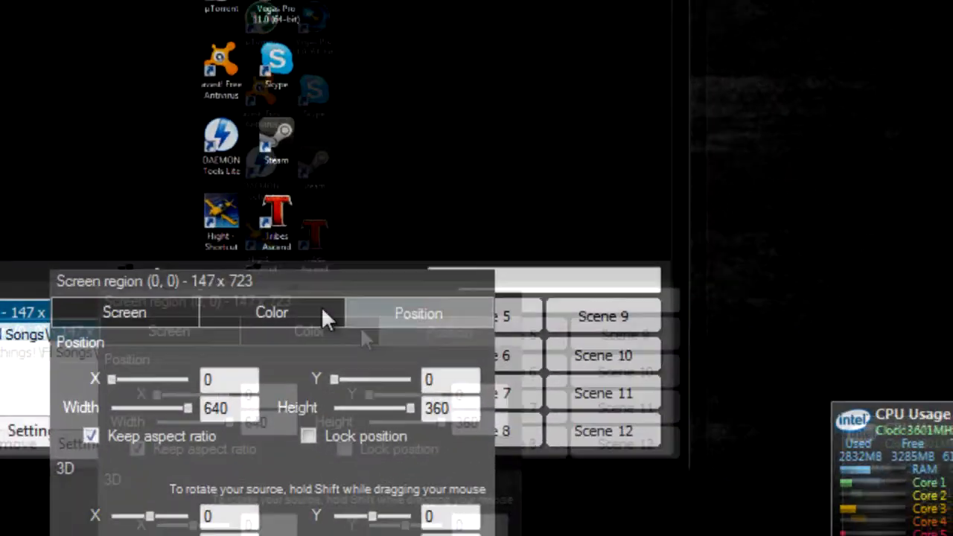
{"action": "left_click_drag", "start_coordinate": [228, 206], "coordinate": [550, 28]}
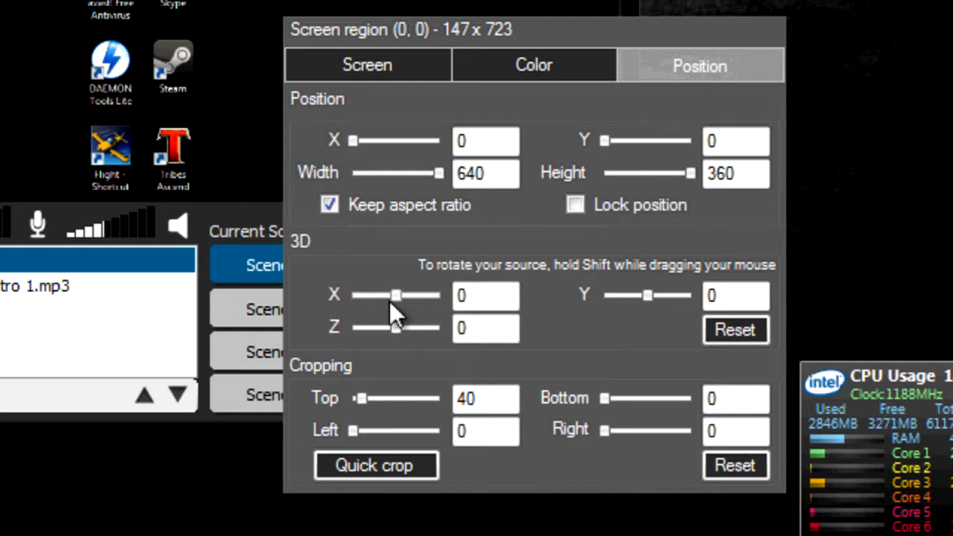
{"action": "left_click", "coordinate": [249, 178]}
{"action": "right_click", "coordinate": [244, 44]}
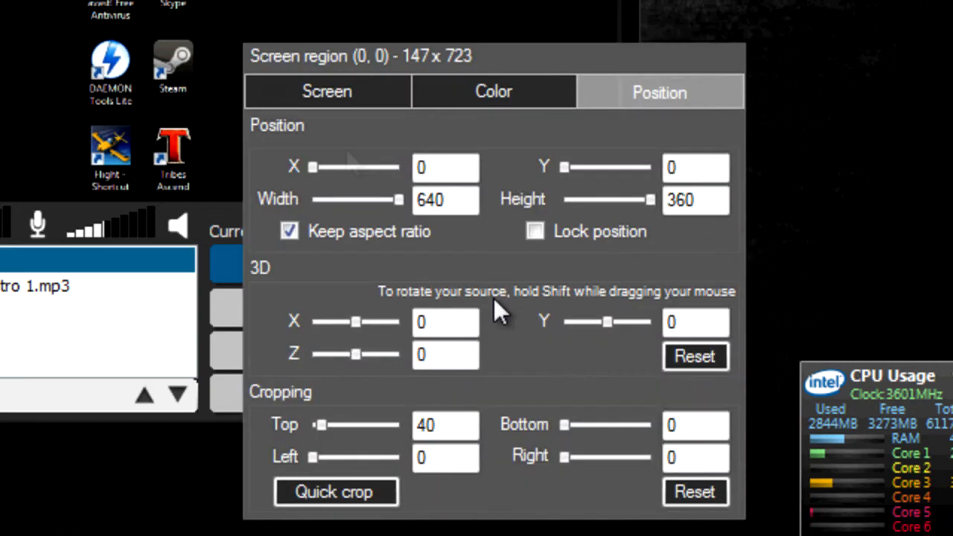
{"action": "left_click_drag", "start_coordinate": [348, 321], "coordinate": [374, 355]}
{"action": "mouse_move", "coordinate": [608, 322]}
{"action": "left_mouse_down"}
{"action": "mouse_move", "coordinate": [646, 326]}
{"action": "mouse_move", "coordinate": [609, 334]}
{"action": "left_mouse_up"}
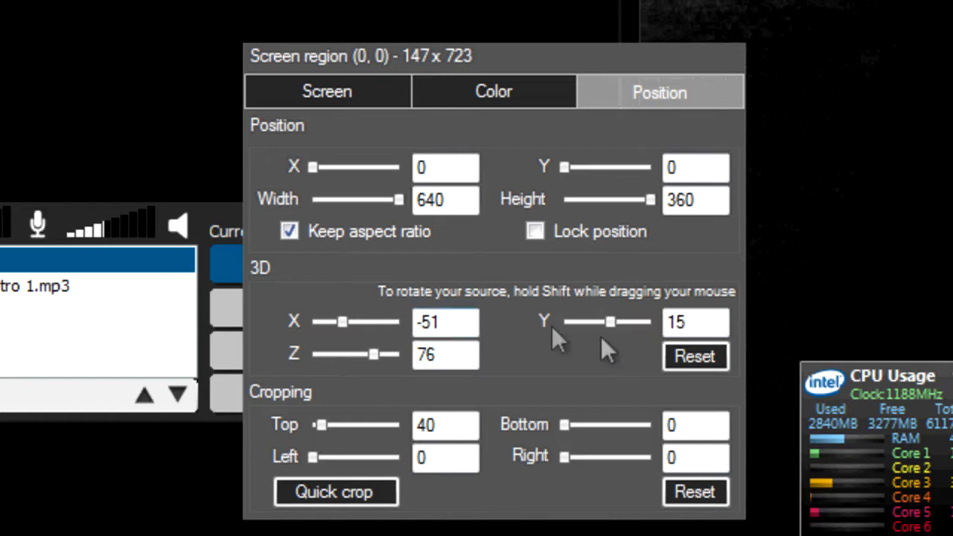
{"action": "left_click", "coordinate": [683, 354]}
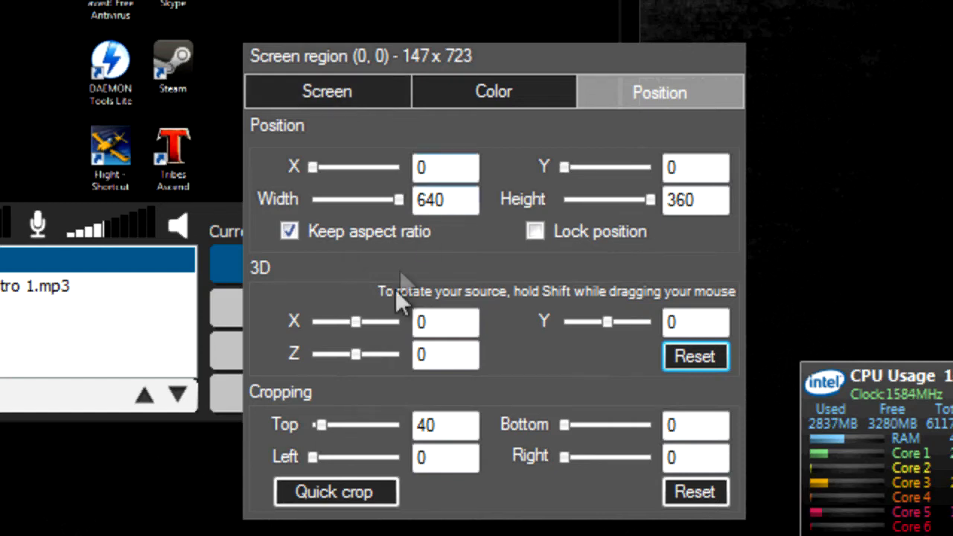
{"action": "left_click_drag", "start_coordinate": [360, 322], "coordinate": [308, 326]}
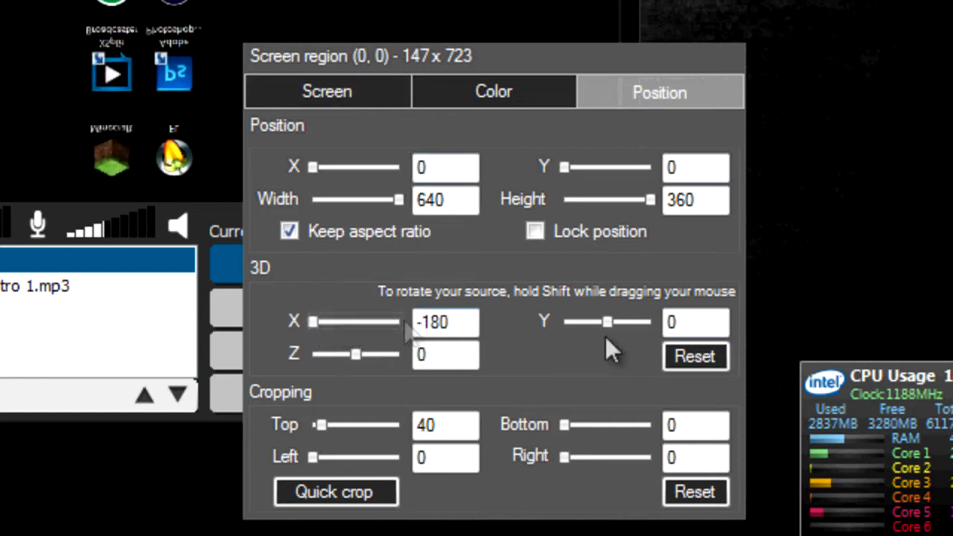
{"action": "left_click", "coordinate": [681, 353]}
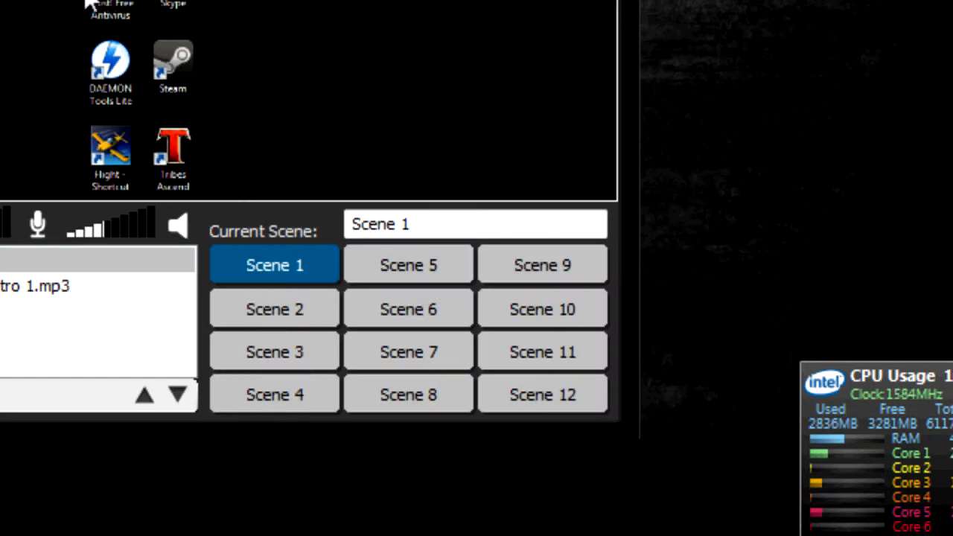
- Rename the current scene to Game
{"action": "left_click", "coordinate": [258, 139]}
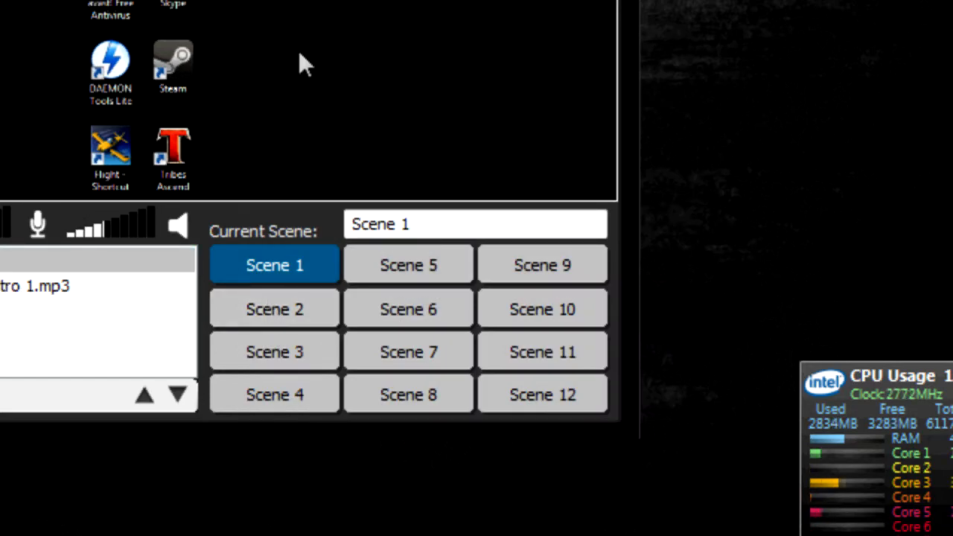
{"action": "left_click_drag", "start_coordinate": [436, 217], "coordinate": [316, 225]}
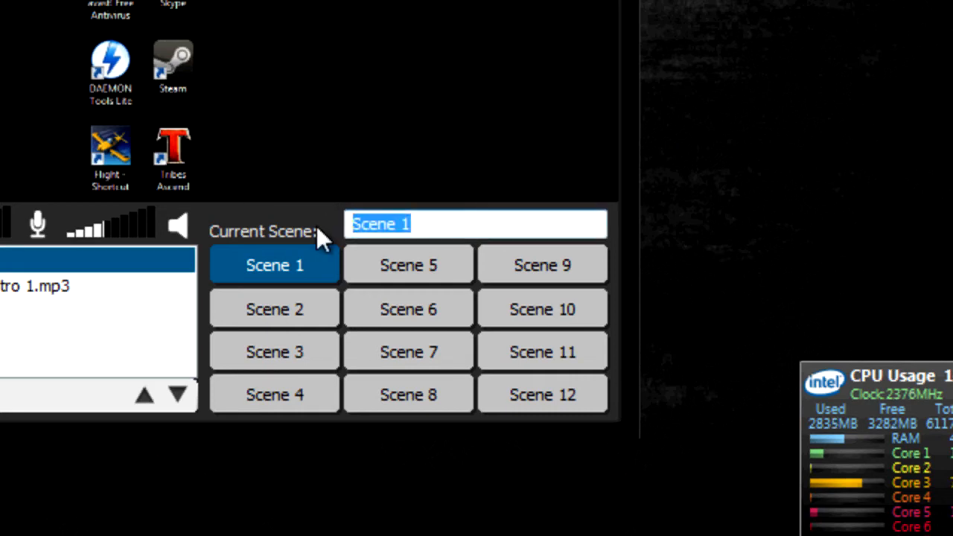
{"action": "type", "text": "Game"}
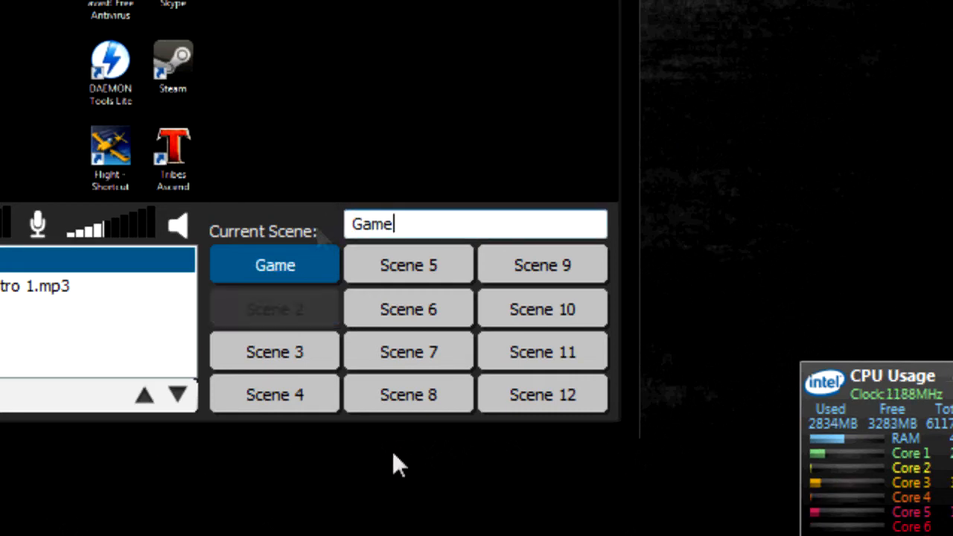
- Switch to Scene 2 and rename it BRB
{"action": "left_click", "coordinate": [305, 315]}
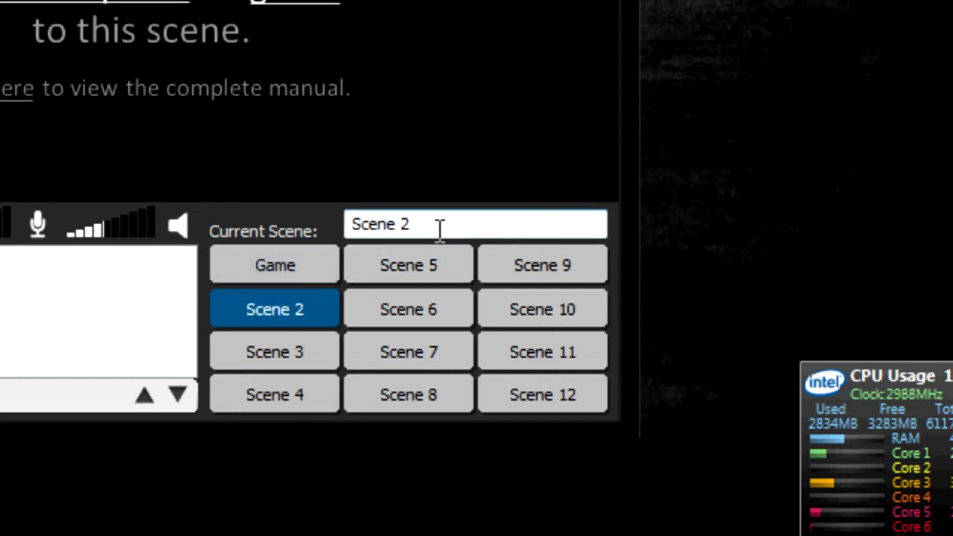
{"action": "left_click_drag", "start_coordinate": [439, 227], "coordinate": [312, 237]}
{"action": "type", "text": "BRB"}
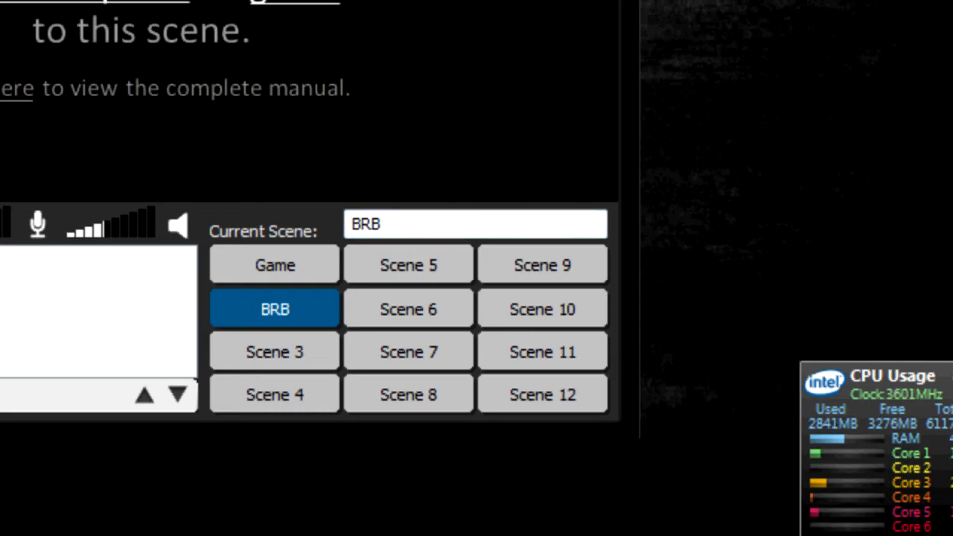
{"action": "left_click", "coordinate": [2, 394]}
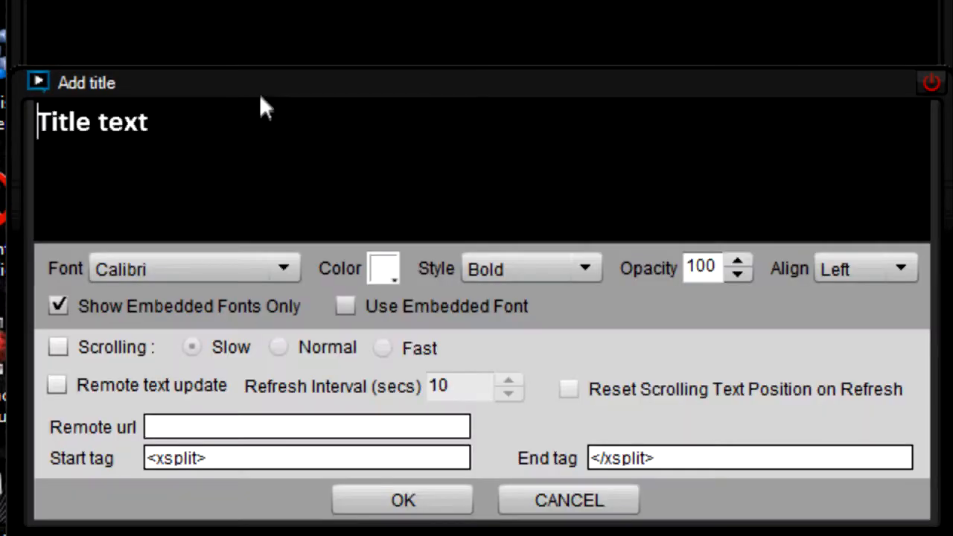
- Replace the title placeholder with 'BRB', turn on Scrolling, and add it to the scene
{"action": "left_click_drag", "start_coordinate": [259, 88], "coordinate": [253, 47]}
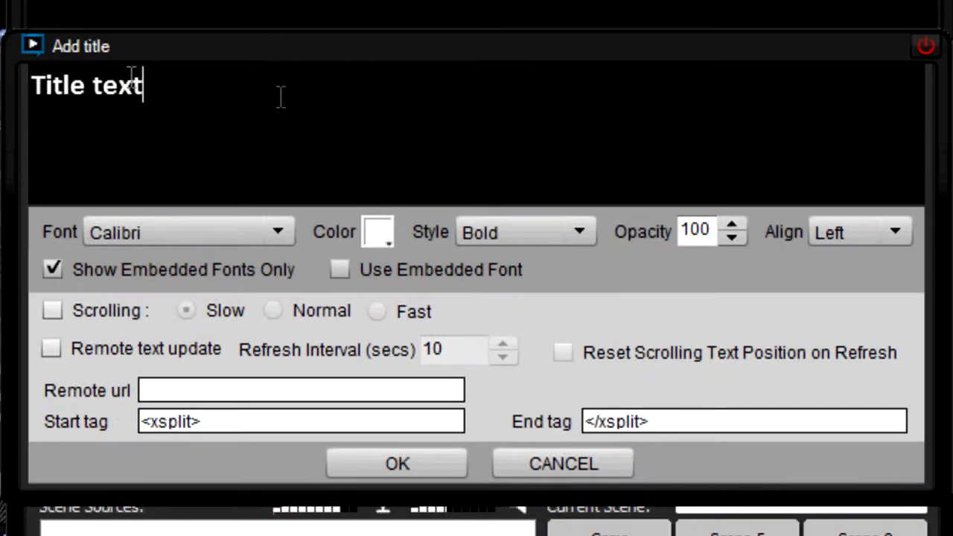
{"action": "key", "text": "ctrl+a"}
{"action": "type", "text": "BRB"}
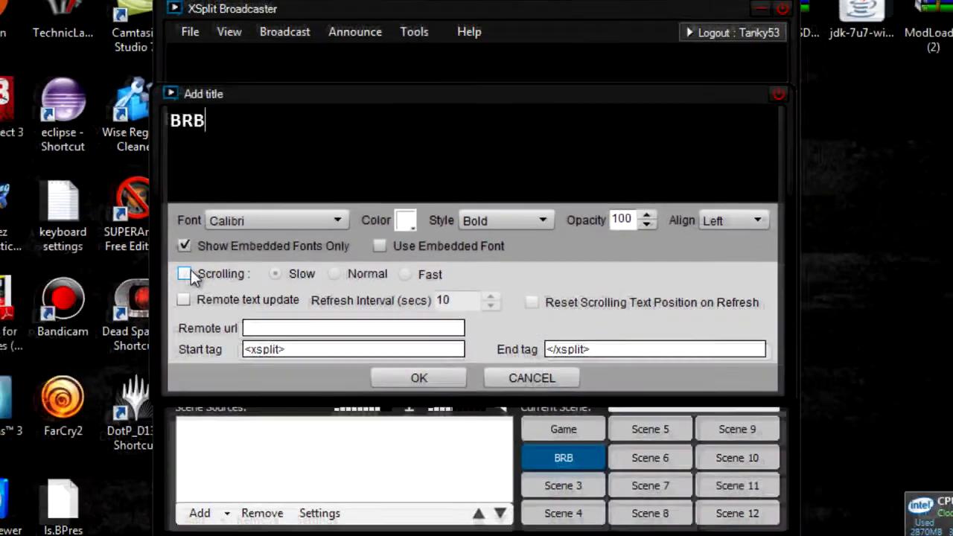
{"action": "left_click", "coordinate": [62, 304]}
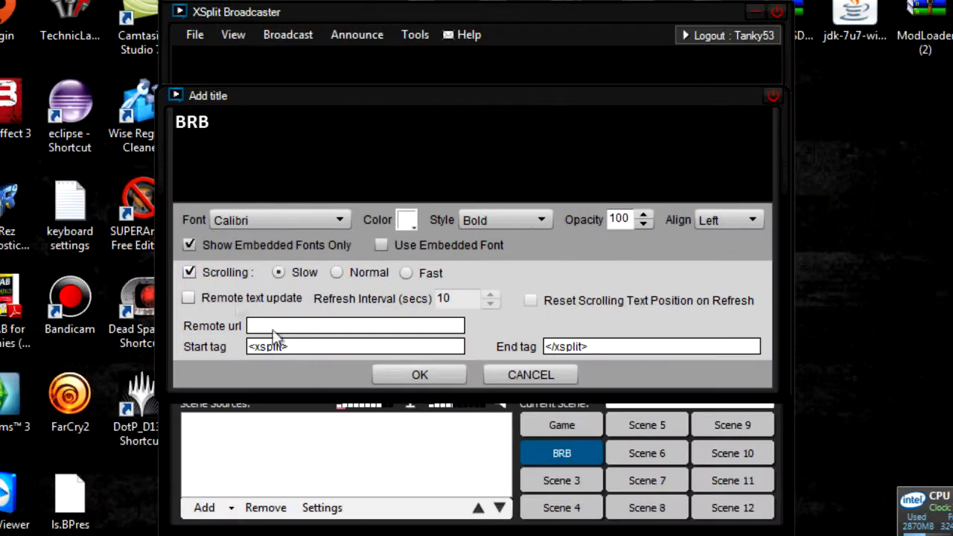
{"action": "left_click", "coordinate": [406, 380]}
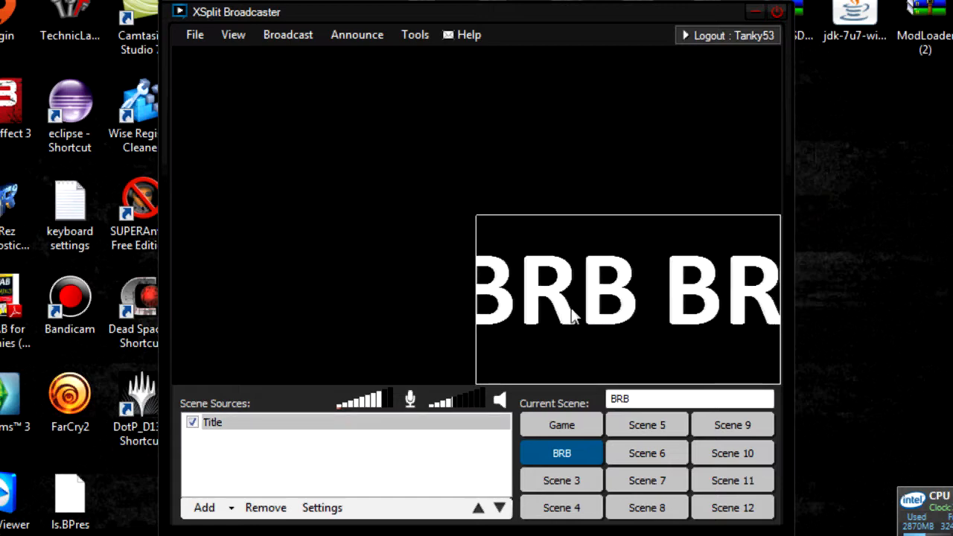
- Widen the Game scene's desktop capture source slightly, then return to the BRB scene
{"action": "left_click", "coordinate": [559, 179]}
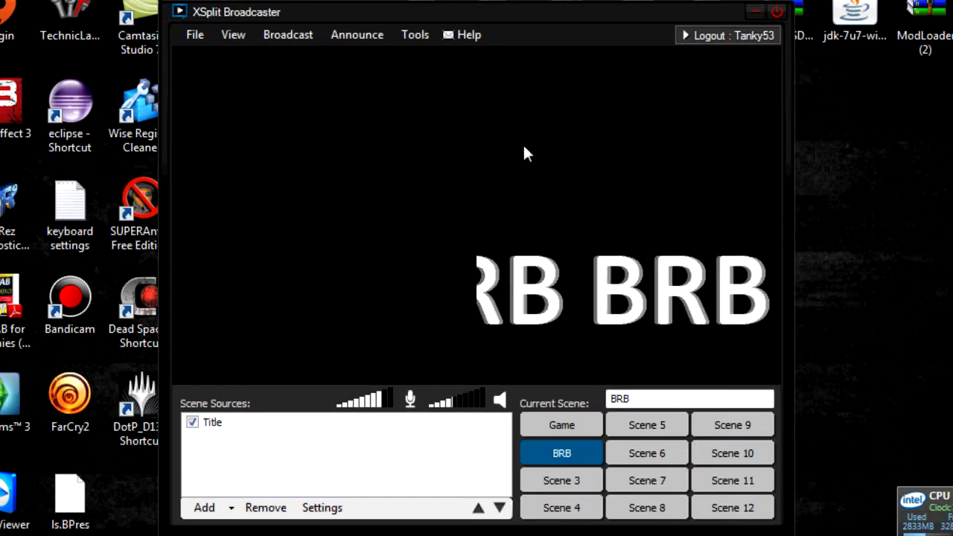
{"action": "left_click", "coordinate": [565, 298]}
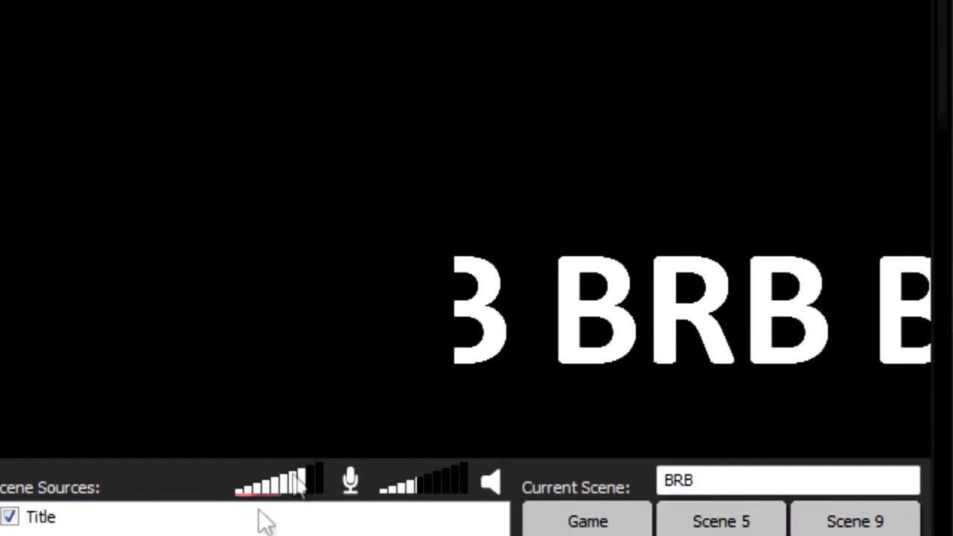
{"action": "left_click", "coordinate": [588, 513]}
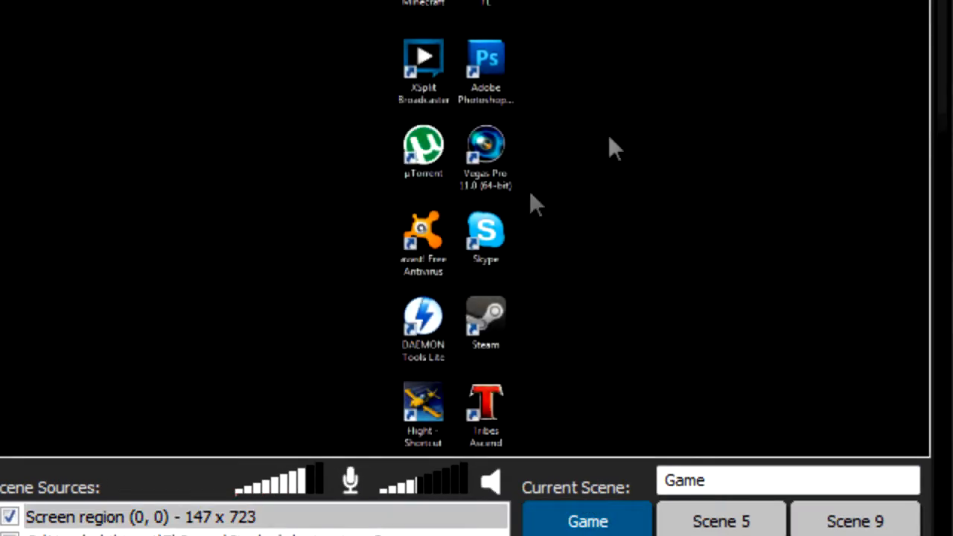
{"action": "mouse_move", "coordinate": [929, 5]}
{"action": "left_mouse_down"}
{"action": "mouse_move", "coordinate": [636, 4]}
{"action": "mouse_move", "coordinate": [944, 5]}
{"action": "left_mouse_up"}
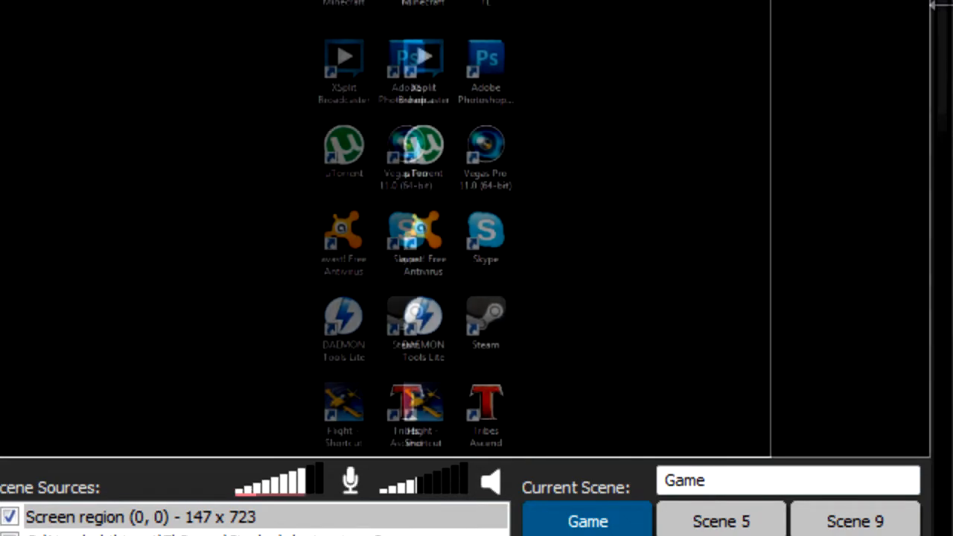
{"action": "left_click", "coordinate": [588, 535]}
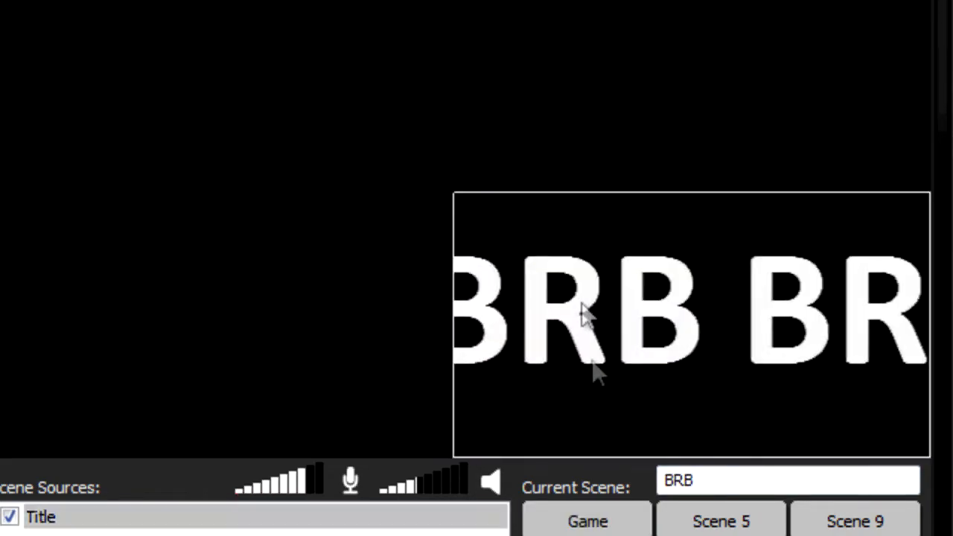
- Resize the BRB title into a thin, full-width strip along the top of the preview
{"action": "left_click_drag", "start_coordinate": [455, 191], "coordinate": [1, 2]}
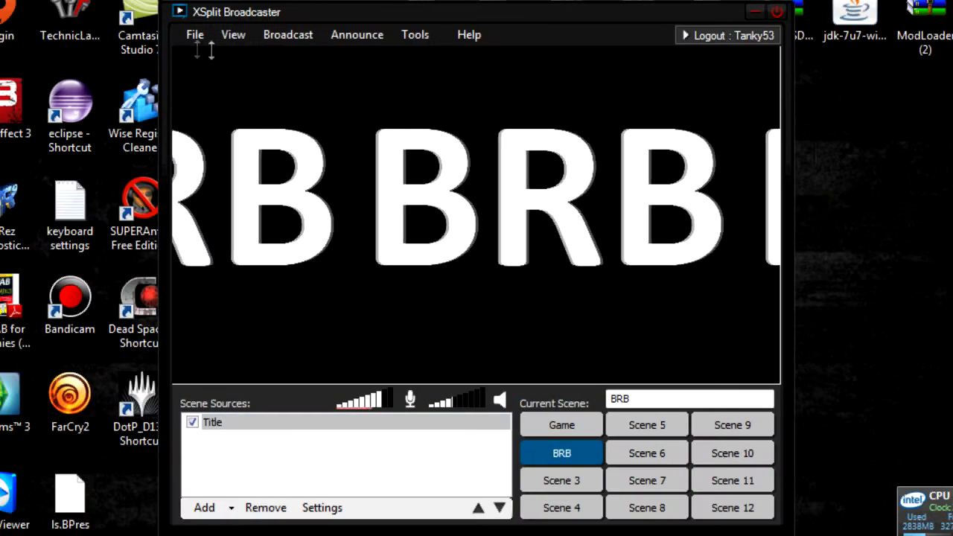
{"action": "left_click_drag", "start_coordinate": [517, 47], "coordinate": [508, 350]}
{"action": "left_click_drag", "start_coordinate": [780, 372], "coordinate": [810, 362]}
{"action": "left_click_drag", "start_coordinate": [688, 365], "coordinate": [669, 66]}
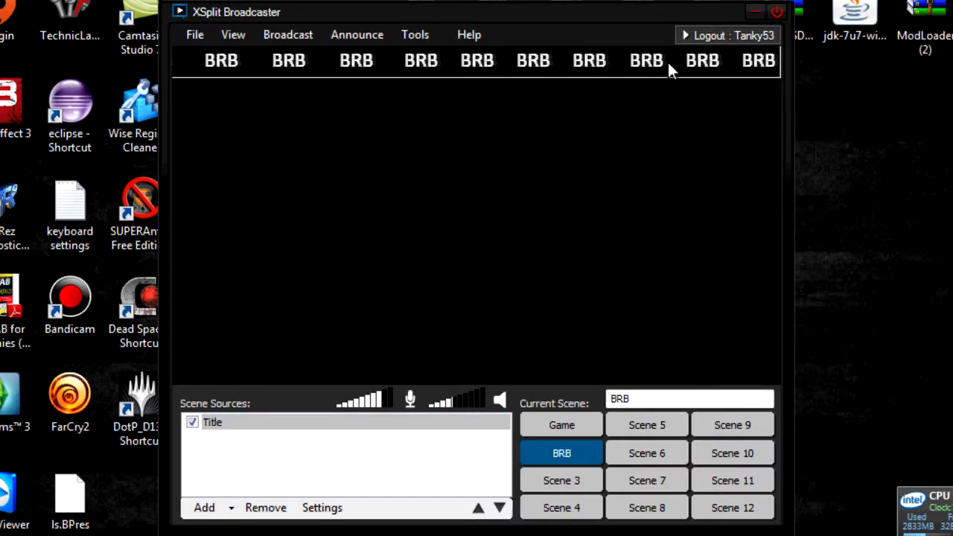
{"action": "right_click", "coordinate": [666, 63]}
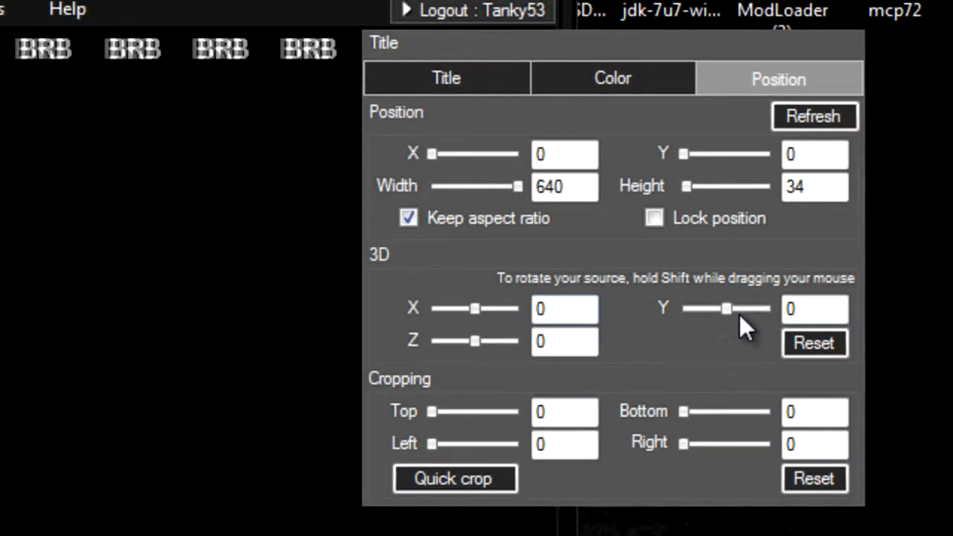
{"action": "left_click_drag", "start_coordinate": [896, 230], "coordinate": [888, 230]}
{"action": "left_click_drag", "start_coordinate": [726, 314], "coordinate": [717, 319]}
{"action": "left_click_drag", "start_coordinate": [475, 340], "coordinate": [485, 343]}
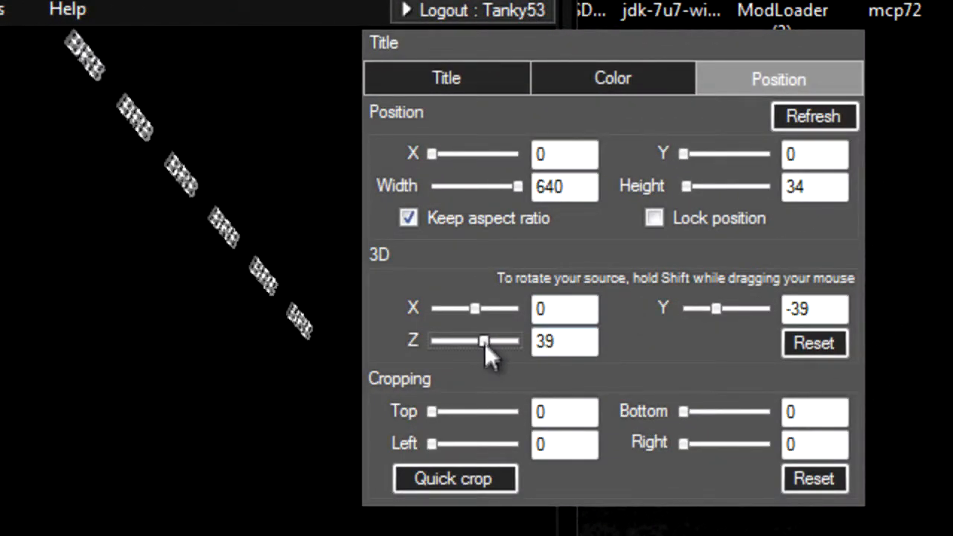
{"action": "left_click", "coordinate": [815, 348]}
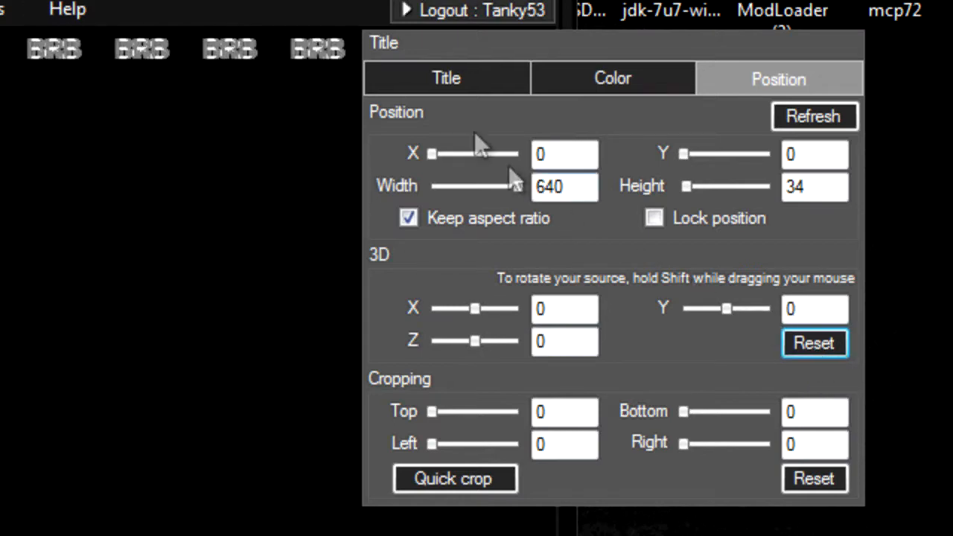
{"action": "left_click", "coordinate": [486, 218]}
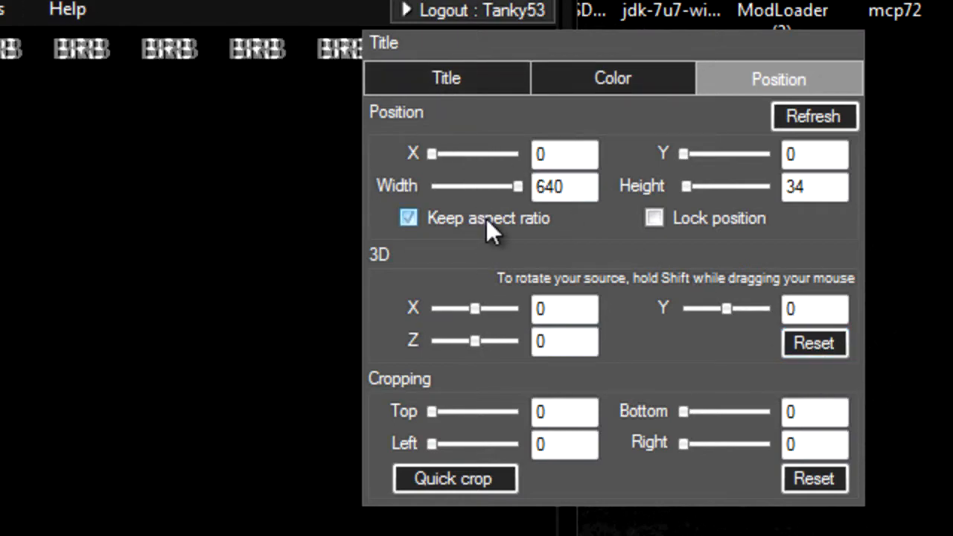
{"action": "left_click", "coordinate": [486, 218]}
{"action": "left_click", "coordinate": [163, 131]}
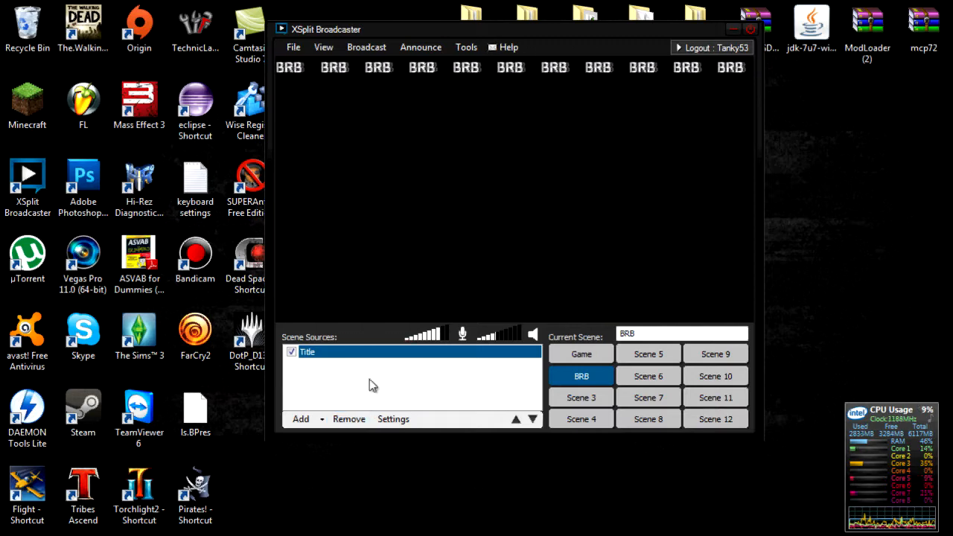
- Add Glowstick.mp3 as a media file source in the BRB scene and leave it unchecked
{"action": "left_click", "coordinate": [305, 419]}
{"action": "left_click", "coordinate": [401, 428]}
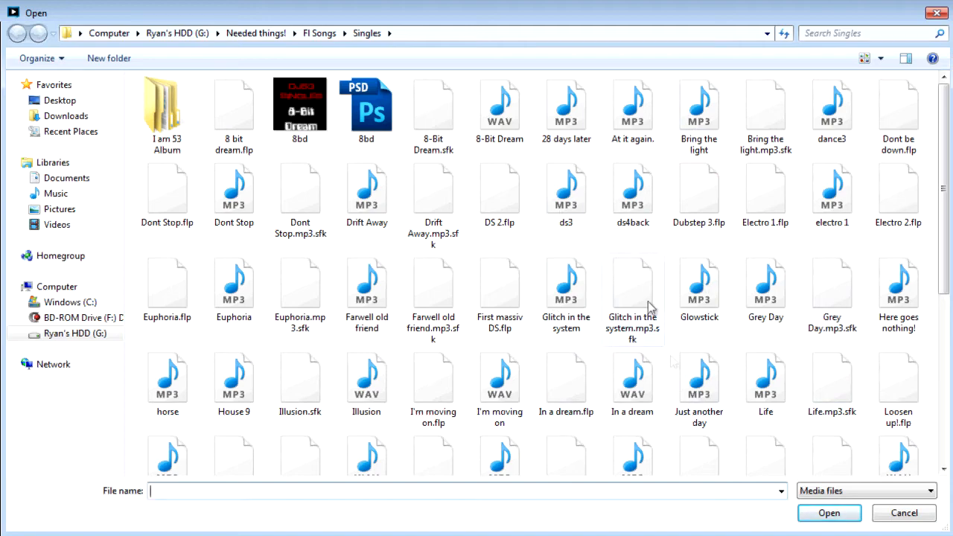
{"action": "double_click", "coordinate": [694, 311]}
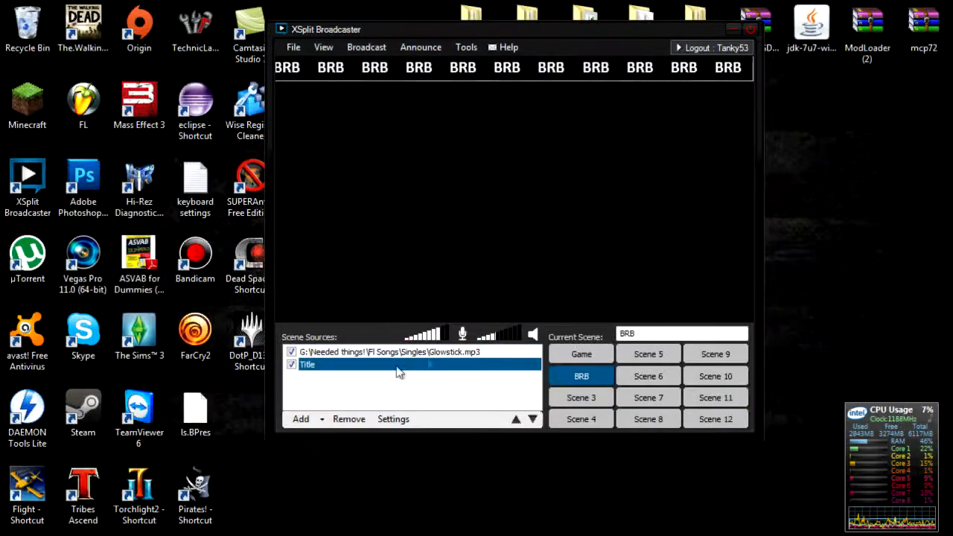
{"action": "left_click", "coordinate": [292, 352]}
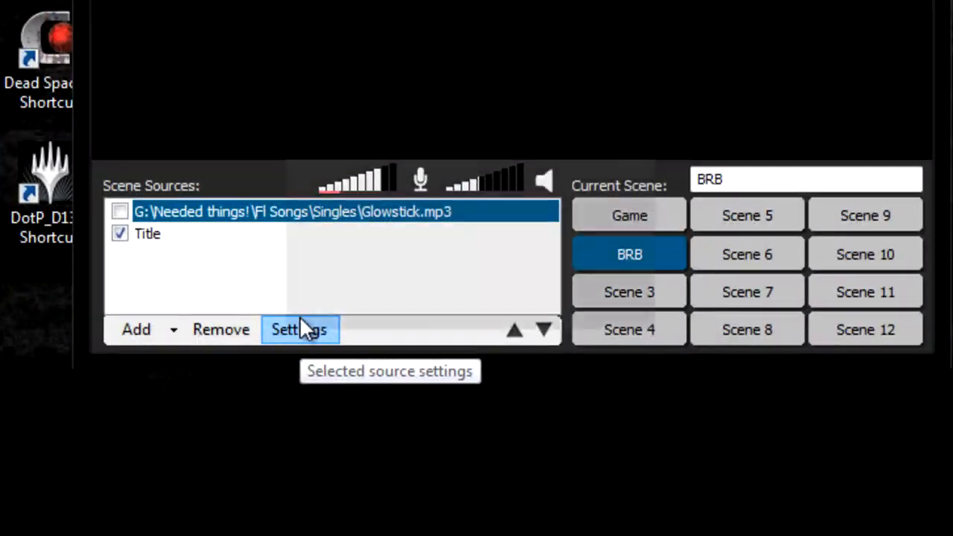
- Lower the Glowstick.mp3 volume in its Media settings and tick the source back on
{"action": "left_click", "coordinate": [394, 418]}
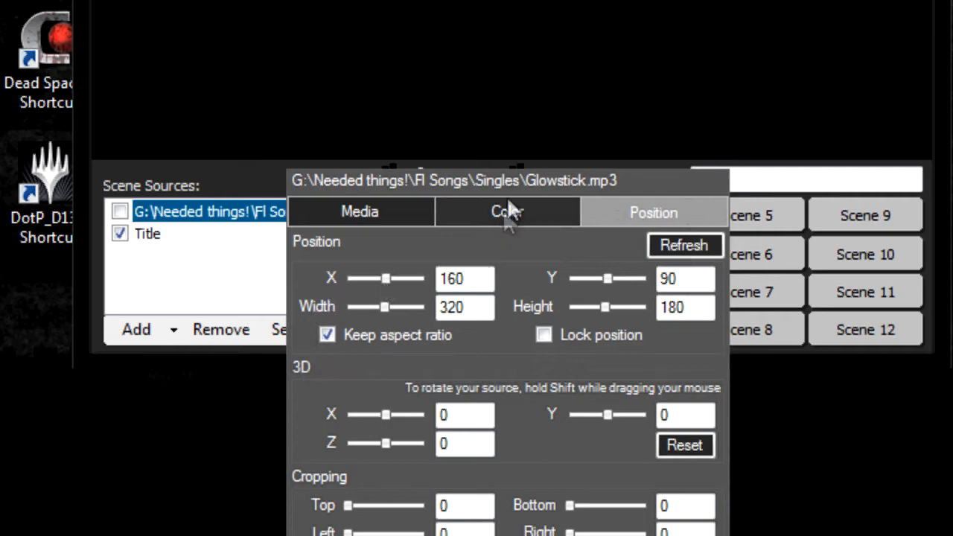
{"action": "left_click_drag", "start_coordinate": [507, 183], "coordinate": [510, 168]}
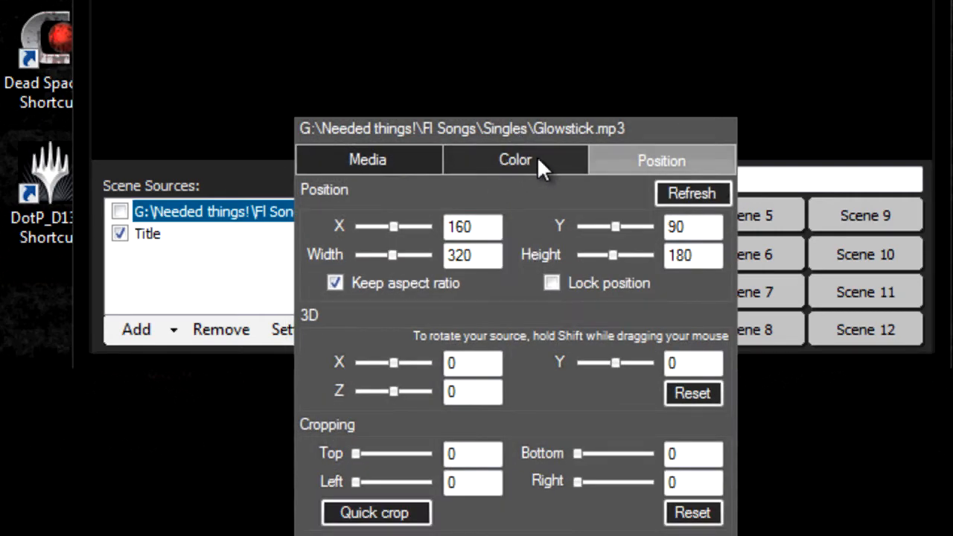
{"action": "left_click", "coordinate": [367, 165]}
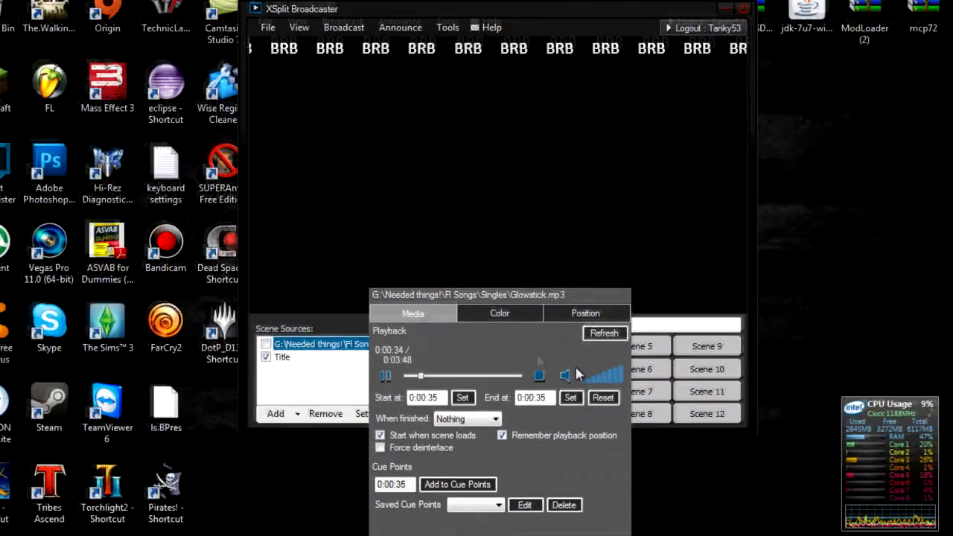
{"action": "left_click", "coordinate": [591, 381]}
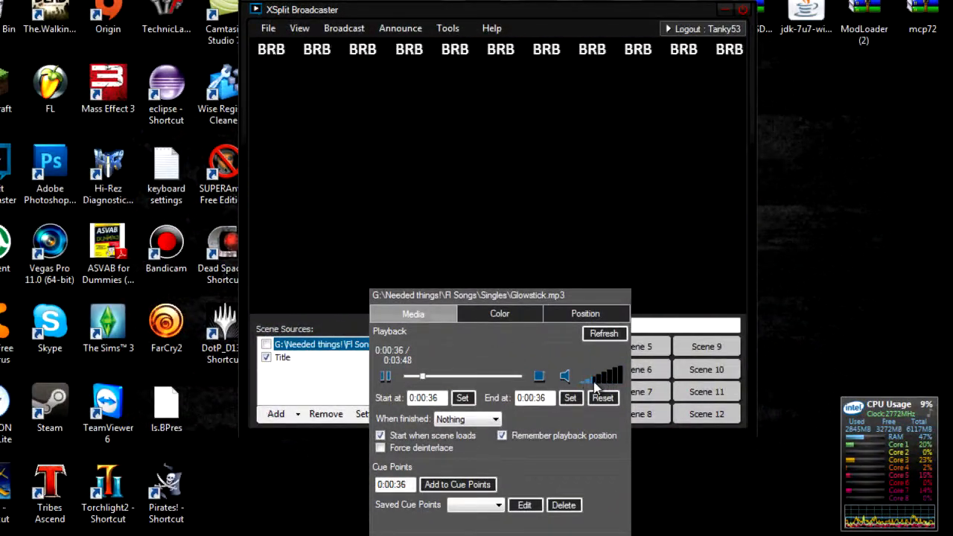
{"action": "left_click", "coordinate": [263, 345]}
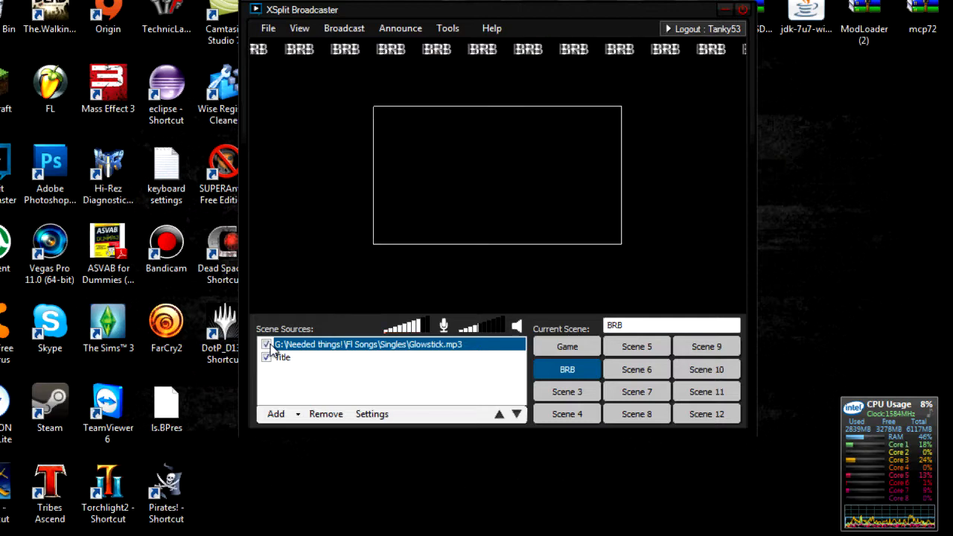
- Set Glowstick.mp3 to start at 0:00:46, end at 0:01:60, and Loop when finished
{"action": "left_click", "coordinate": [370, 414]}
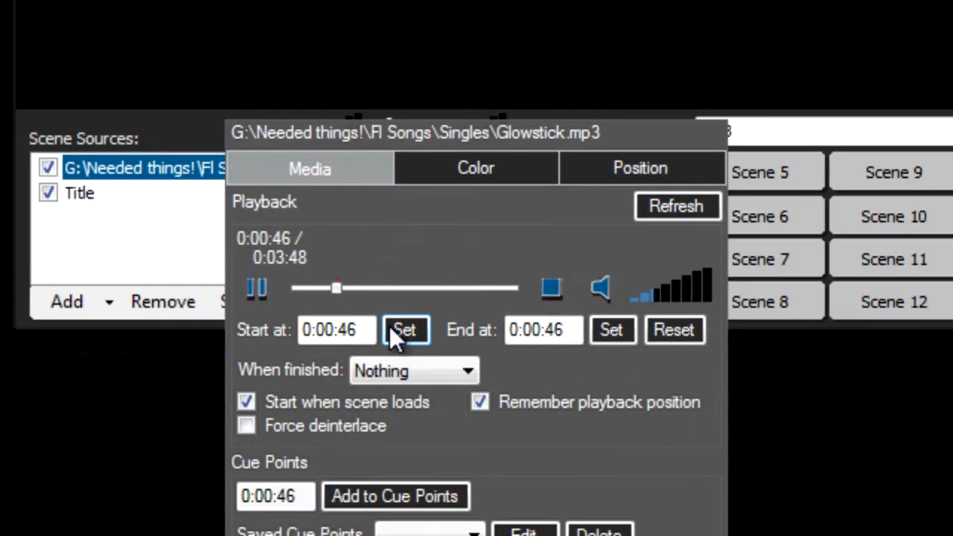
{"action": "left_click", "coordinate": [389, 326]}
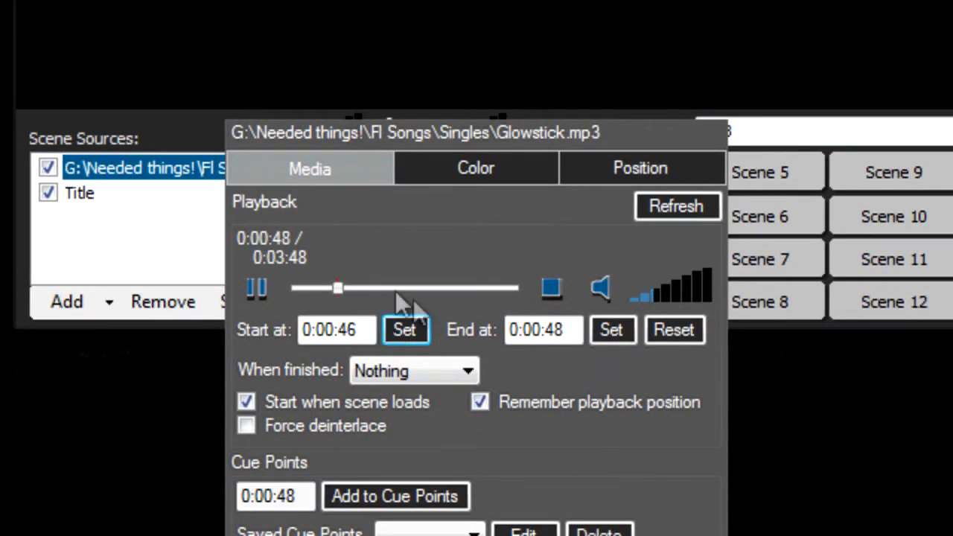
{"action": "left_click_drag", "start_coordinate": [342, 289], "coordinate": [410, 297]}
{"action": "left_click", "coordinate": [603, 329]}
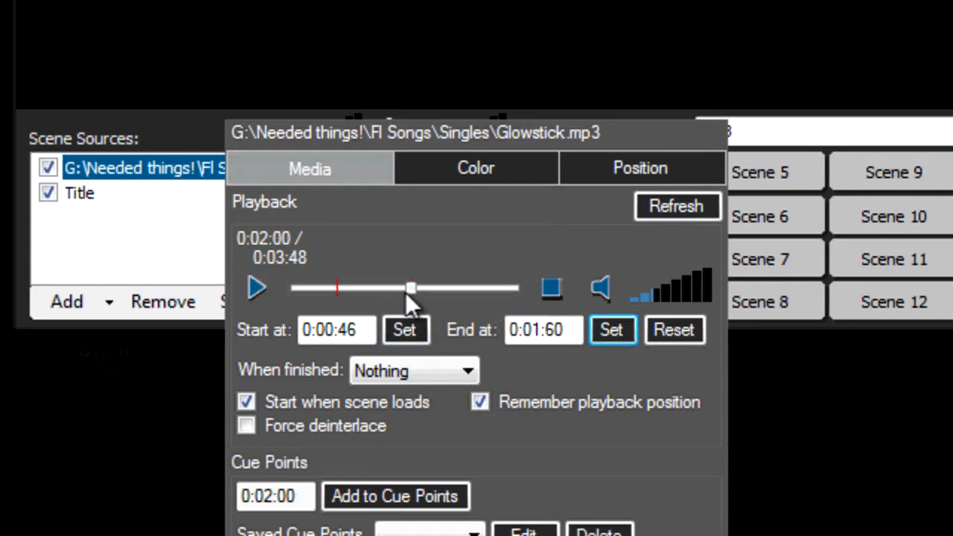
{"action": "left_click", "coordinate": [401, 365]}
{"action": "left_click", "coordinate": [415, 437]}
- Preview the looped section by playing, pausing and seeking to 0:01:20
{"action": "left_click", "coordinate": [250, 292]}
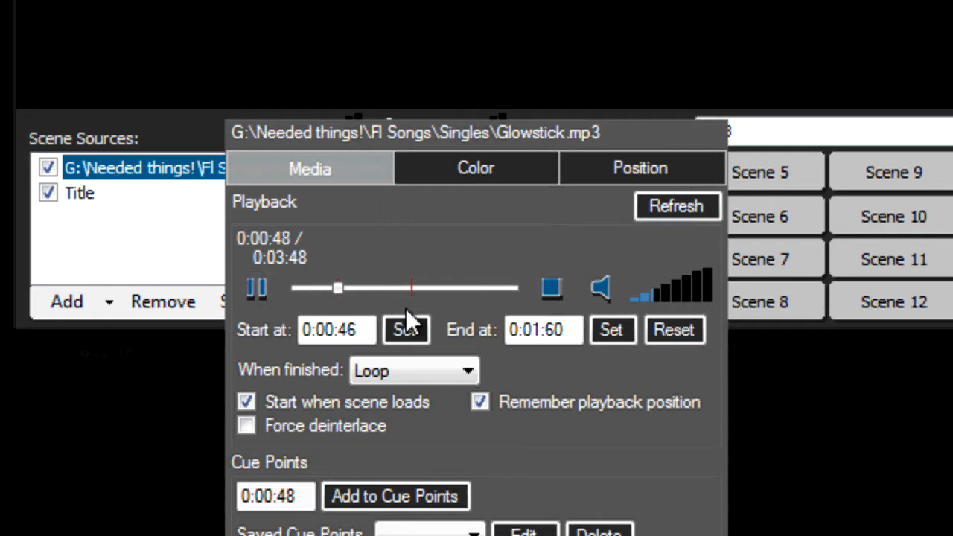
{"action": "left_click", "coordinate": [256, 288]}
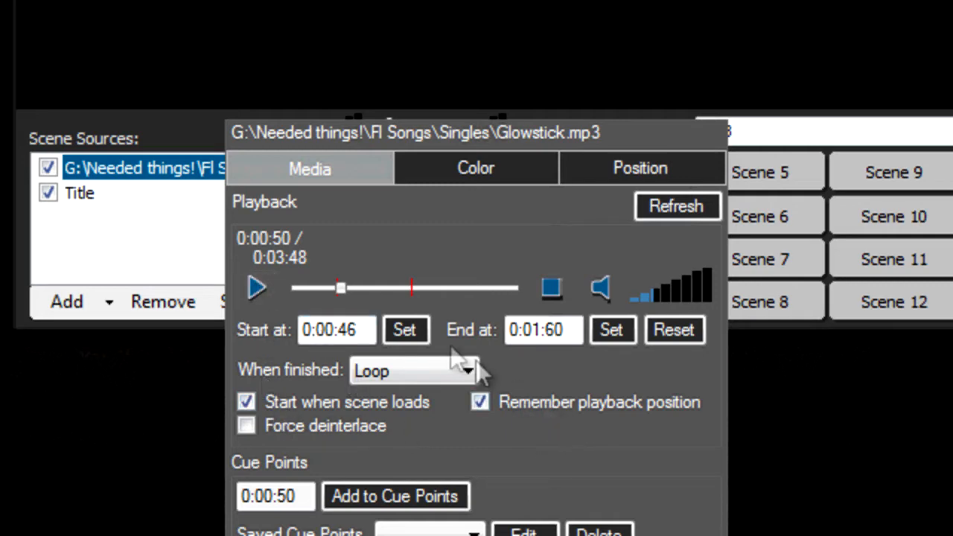
{"action": "left_click_drag", "start_coordinate": [340, 288], "coordinate": [370, 309]}
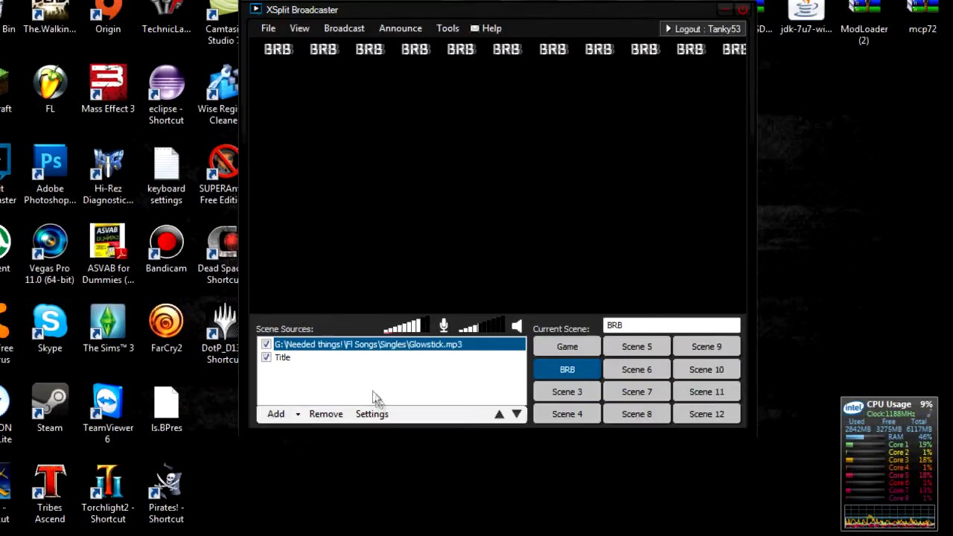
- Close the Glowstick.mp3 settings and reselect the song source in the BRB scene
{"action": "left_click", "coordinate": [371, 413]}
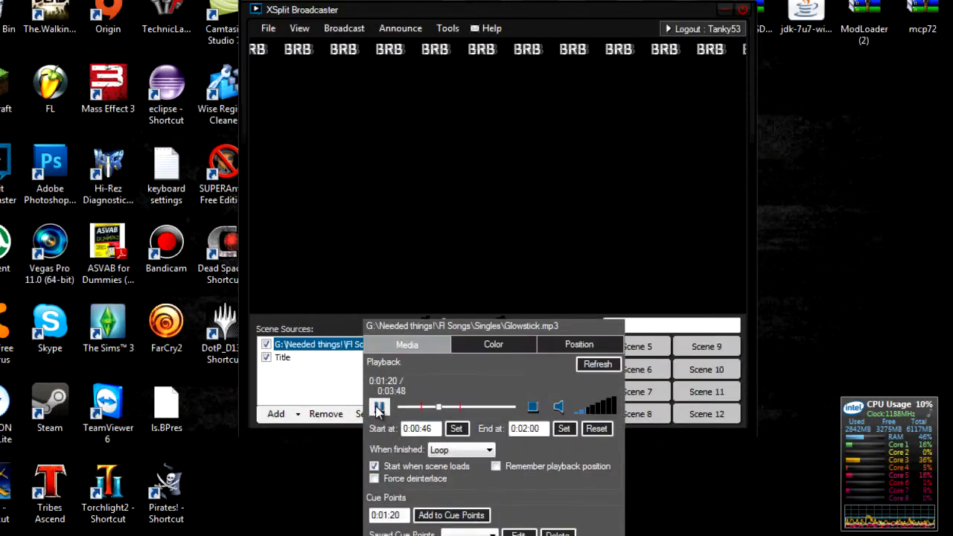
{"action": "left_click", "coordinate": [347, 381]}
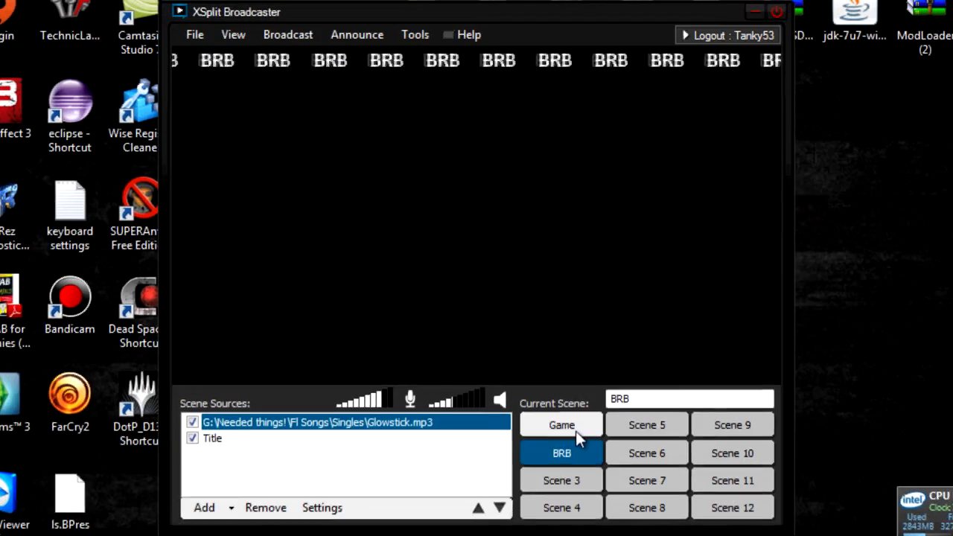
{"action": "left_click", "coordinate": [578, 352]}
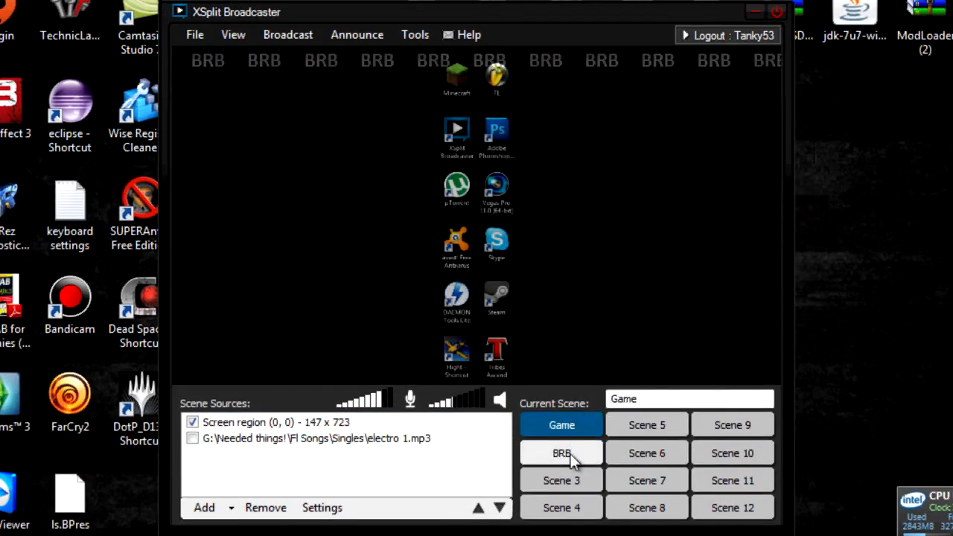
{"action": "left_click", "coordinate": [570, 456]}
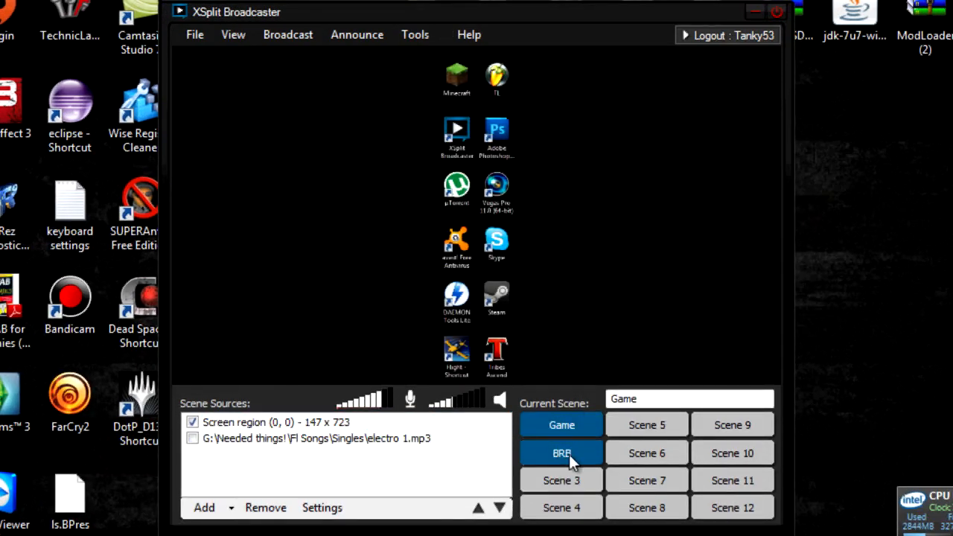
{"action": "left_click", "coordinate": [347, 508]}
{"action": "left_click", "coordinate": [348, 508]}
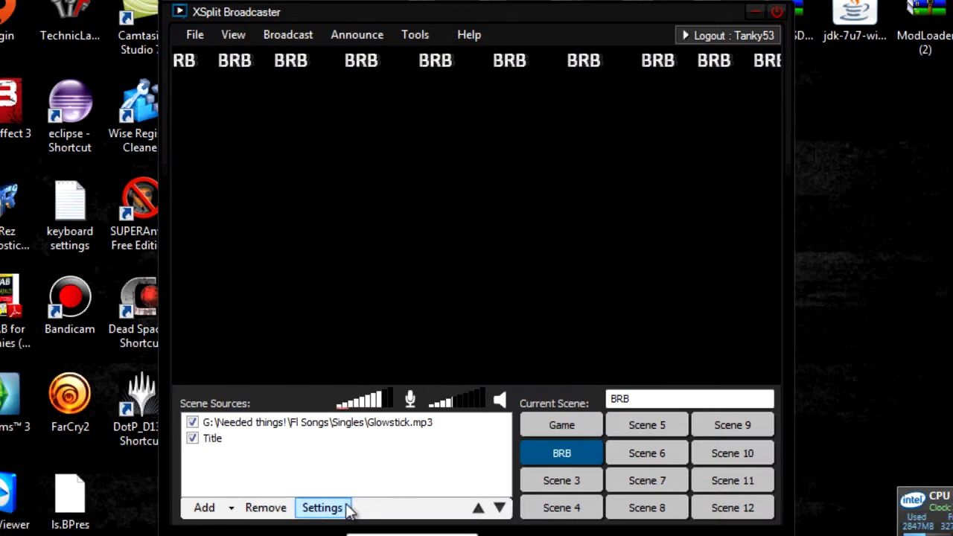
{"action": "left_click", "coordinate": [291, 423]}
{"action": "left_click", "coordinate": [339, 509]}
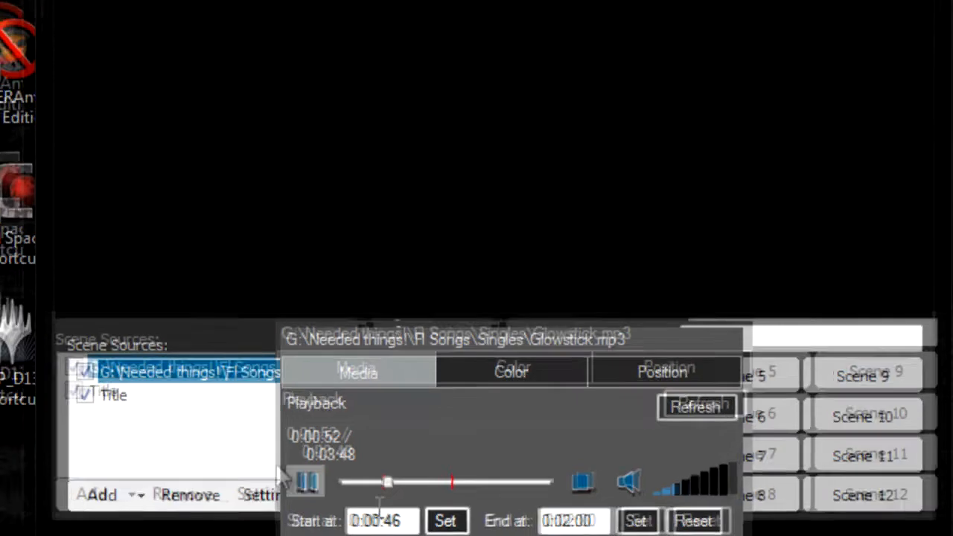
{"action": "left_click", "coordinate": [320, 476]}
- Uncheck the Glowstick.mp3 source in BRB and switch to the Game scene
{"action": "left_click", "coordinate": [627, 380]}
{"action": "left_click", "coordinate": [629, 402]}
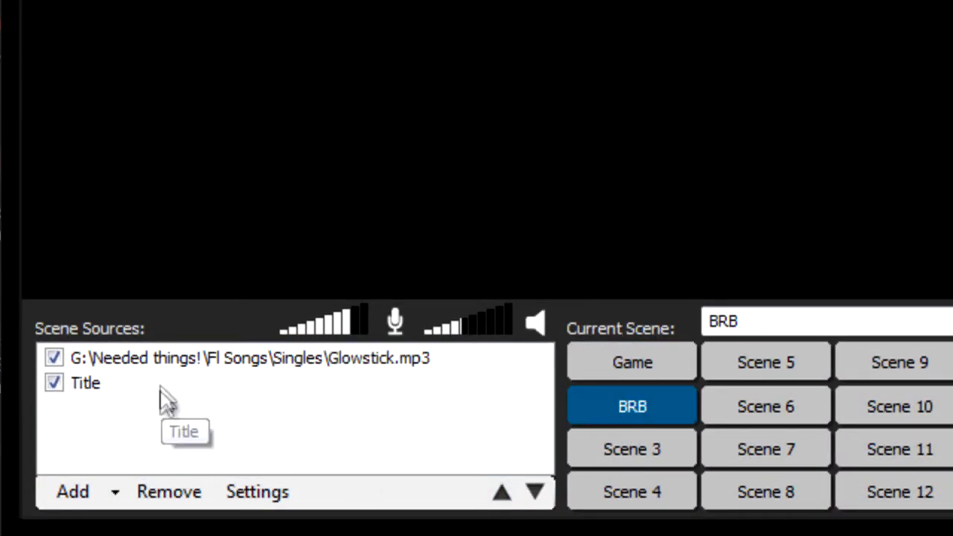
{"action": "left_click", "coordinate": [59, 358]}
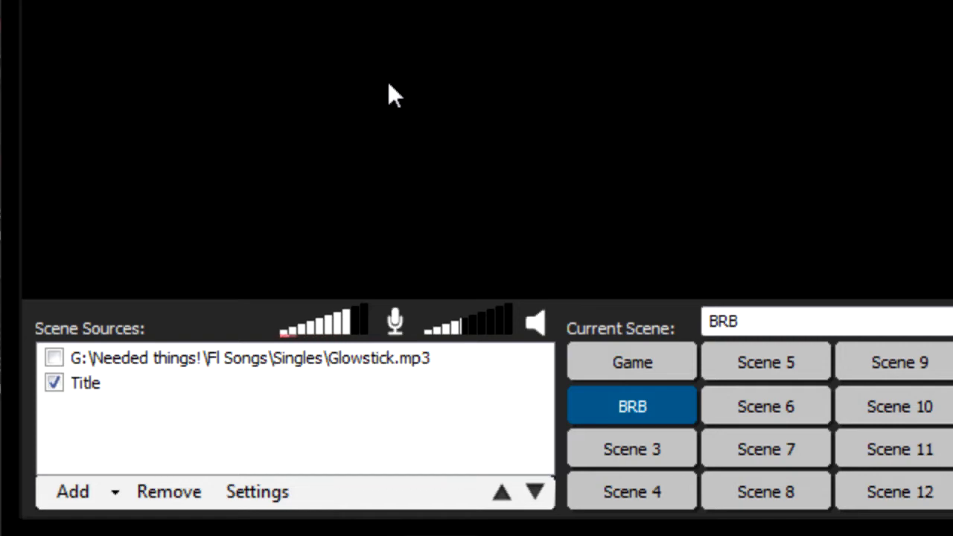
{"action": "left_click", "coordinate": [613, 360]}
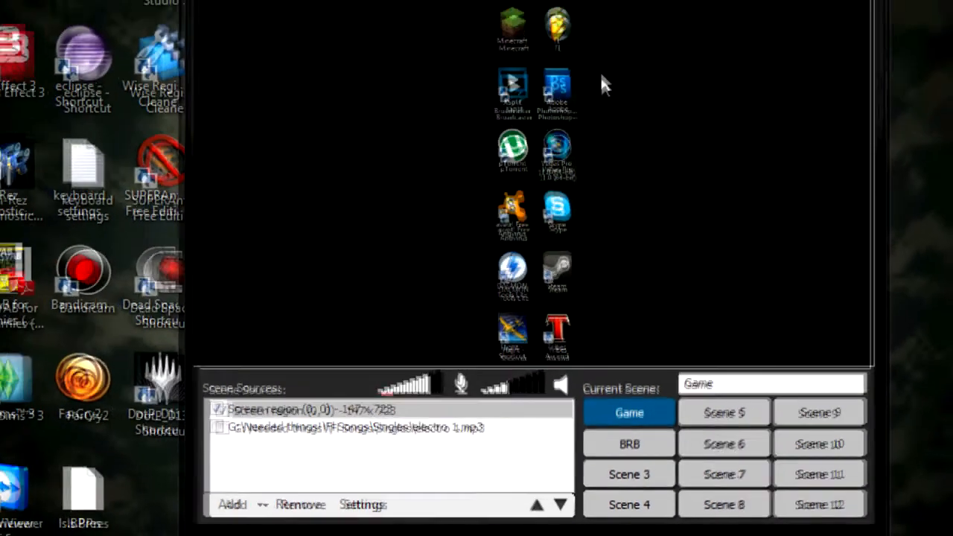
- Open Tools > General settings and keep Disable Aero theme checked by answering No
{"action": "left_click", "coordinate": [488, 2]}
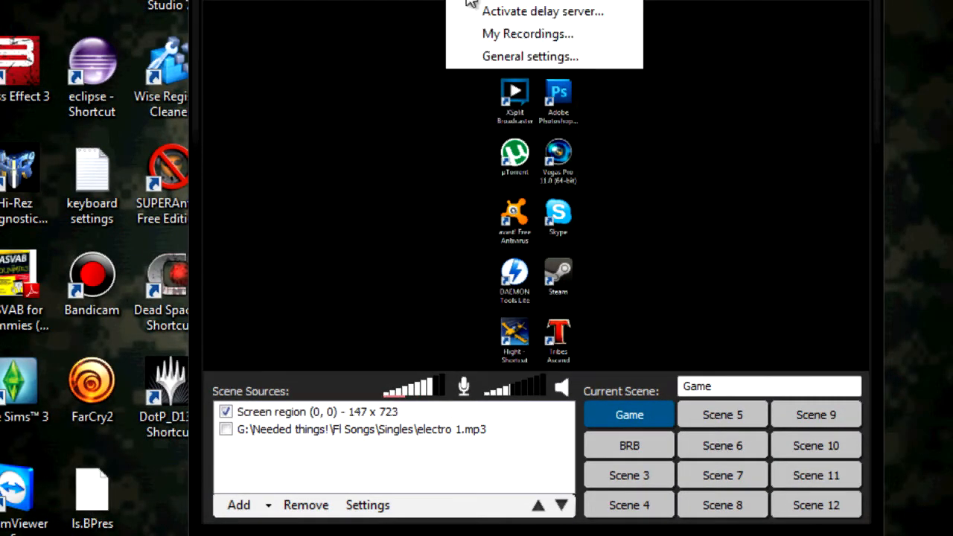
{"action": "left_click", "coordinate": [491, 54]}
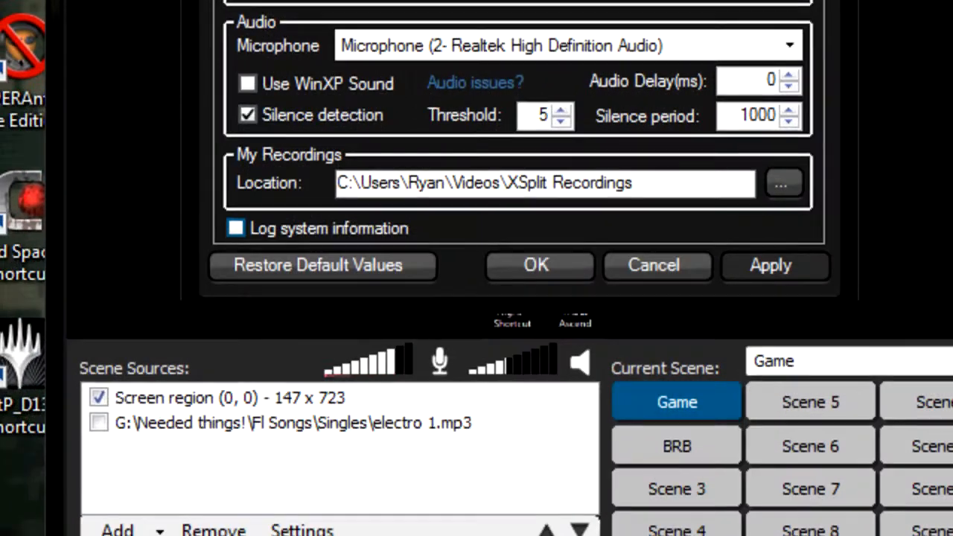
{"action": "left_click", "coordinate": [270, 133]}
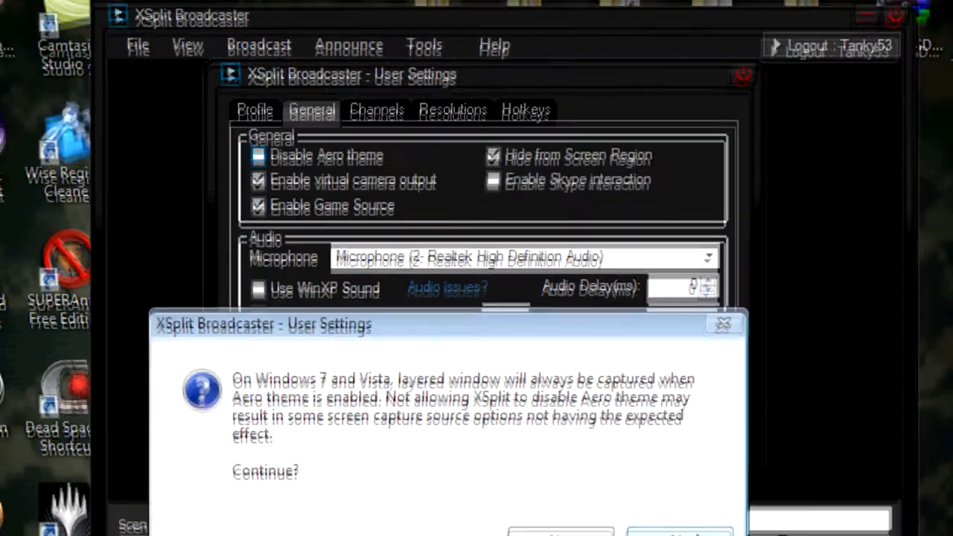
{"action": "left_click", "coordinate": [754, 388]}
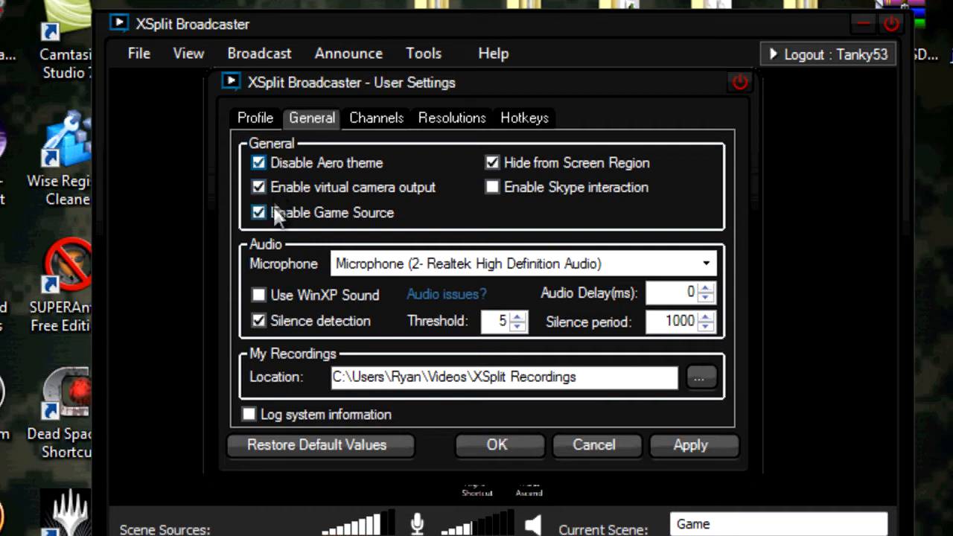
- Choose Microphone (2- Realtek High Definition Audio) as audio input, then open the Audio issues? help
{"action": "mouse_move", "coordinate": [275, 215]}
{"action": "mouse_move", "coordinate": [326, 210]}
{"action": "left_click", "coordinate": [493, 271]}
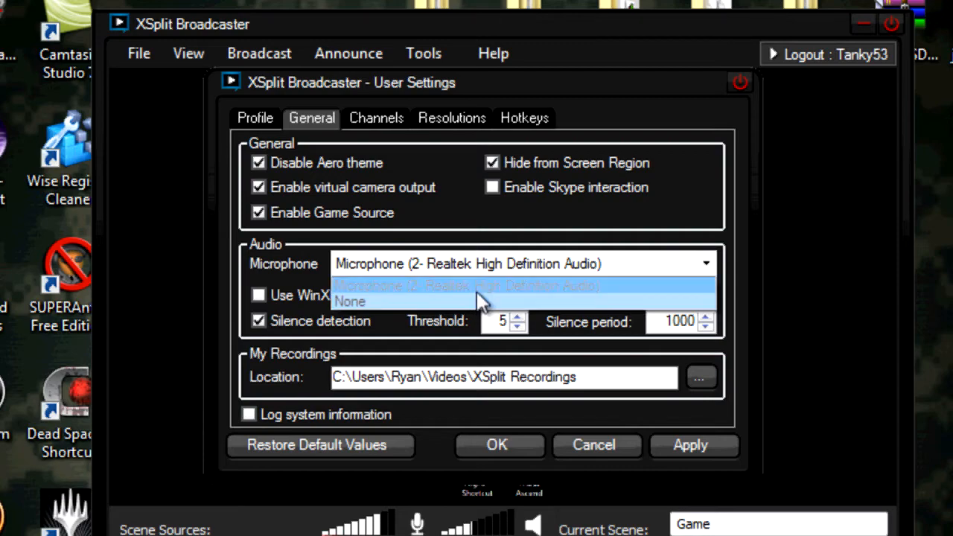
{"action": "left_click", "coordinate": [474, 286]}
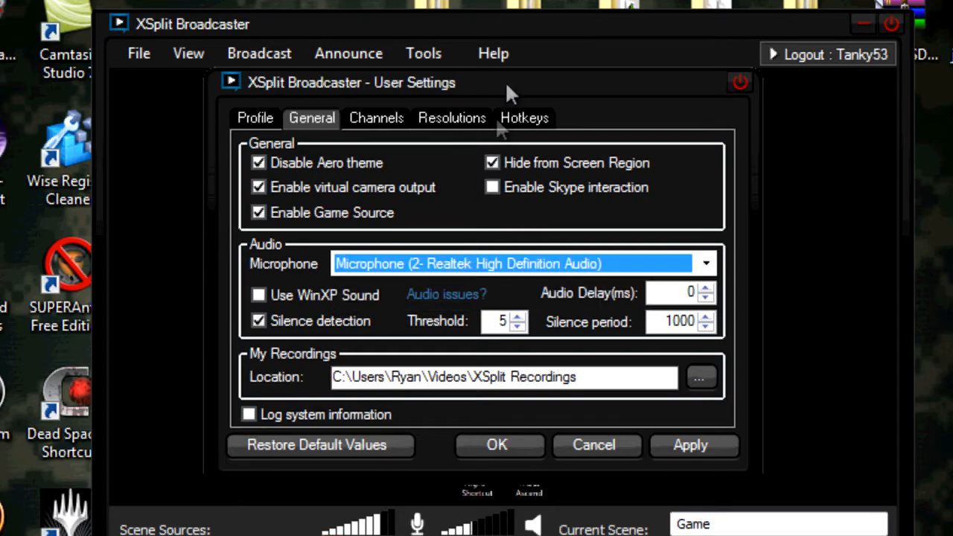
{"action": "left_click_drag", "start_coordinate": [570, 81], "coordinate": [555, 83]}
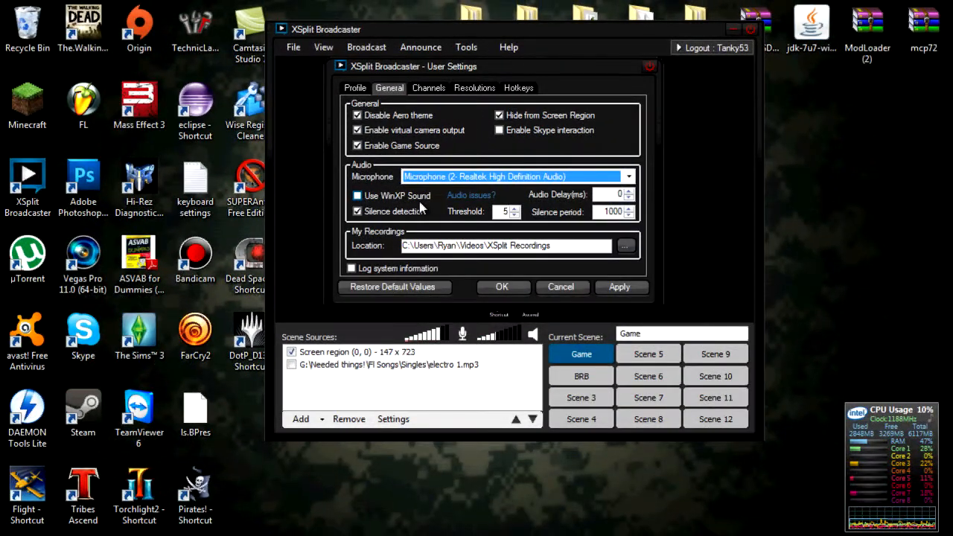
{"action": "left_click", "coordinate": [472, 196]}
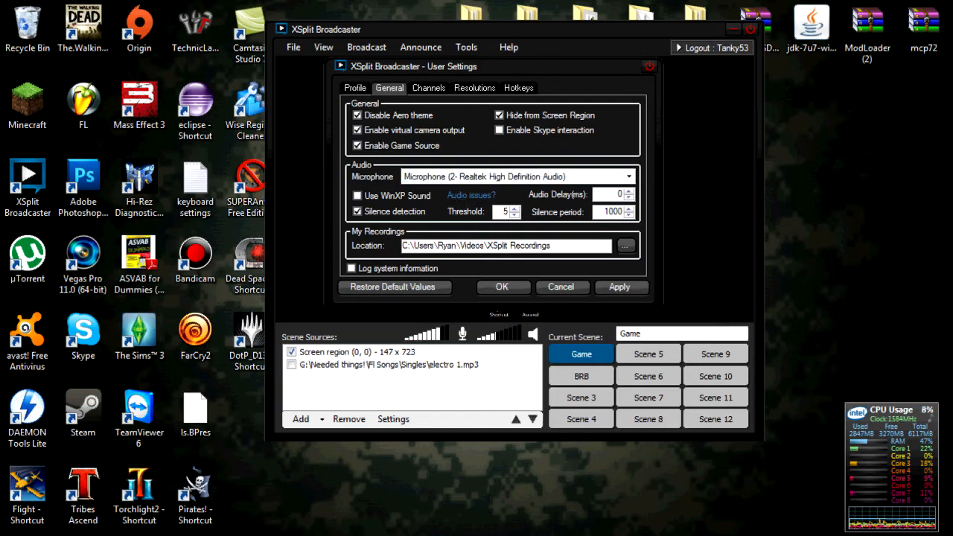
- Skim the XSplit blog post on 1.1.1208 audio issues, then close Chrome
{"action": "scroll", "coordinate": [402, 350], "scroll_direction": "down", "scroll_amount": 2}
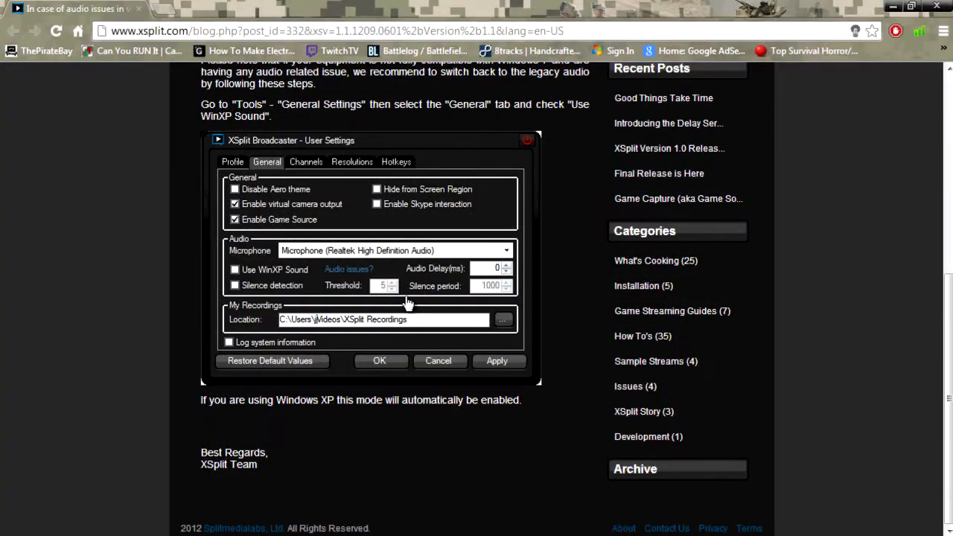
{"action": "scroll", "coordinate": [407, 303], "scroll_direction": "up", "scroll_amount": 2}
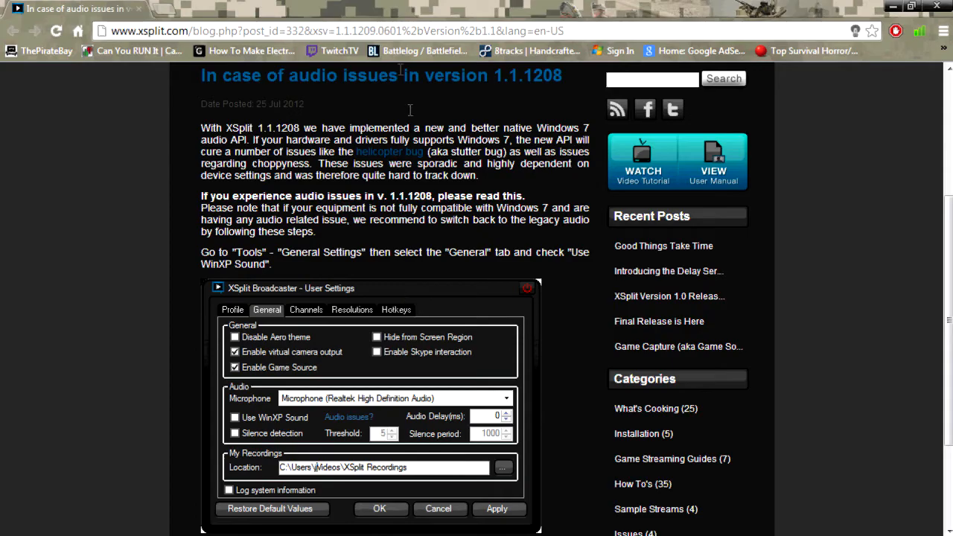
{"action": "left_click", "coordinate": [935, 6]}
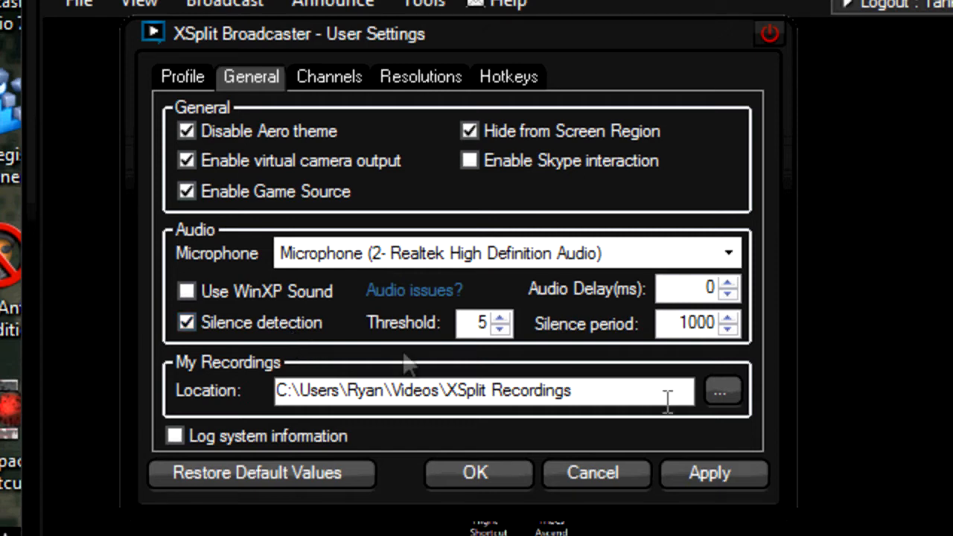
{"action": "left_click_drag", "start_coordinate": [680, 322], "coordinate": [752, 335]}
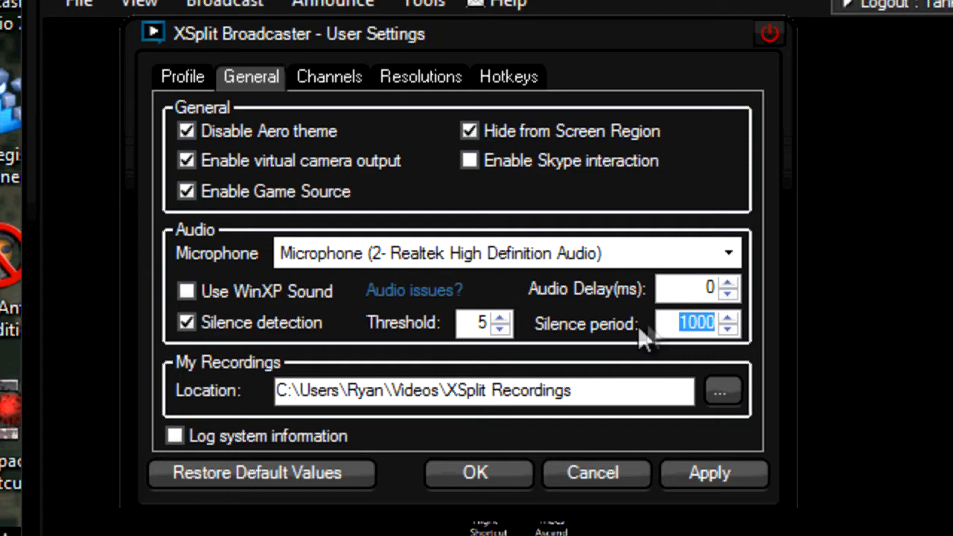
{"action": "left_click", "coordinate": [678, 324]}
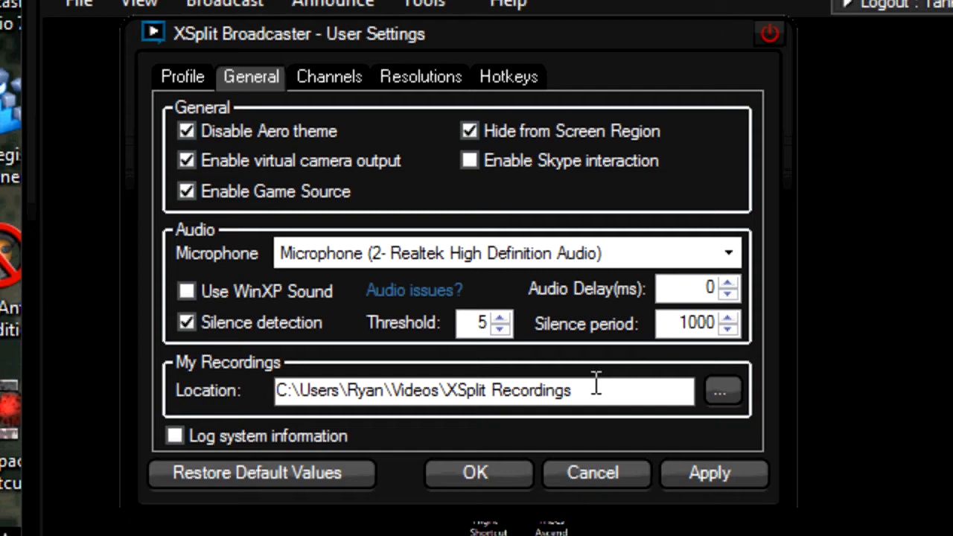
{"action": "left_click_drag", "start_coordinate": [590, 387], "coordinate": [275, 357]}
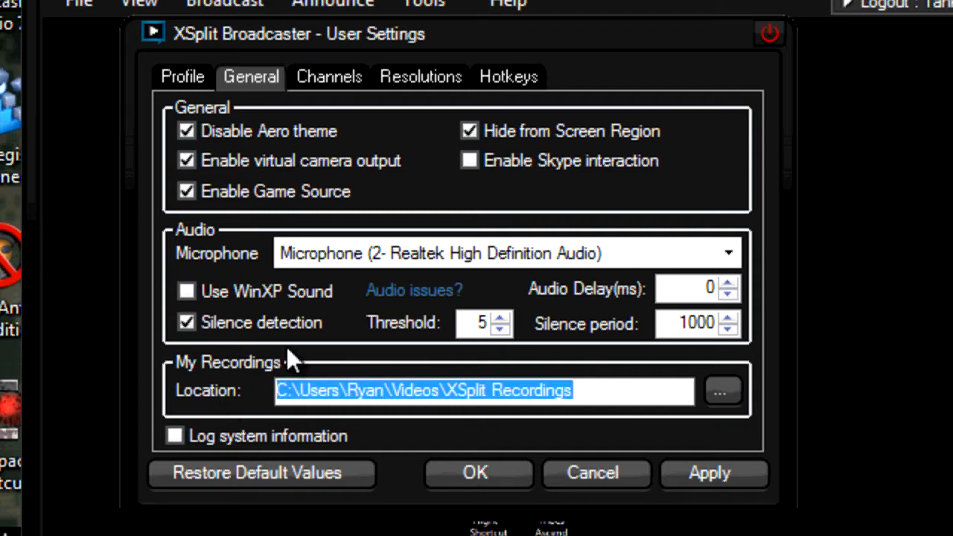
{"action": "left_click", "coordinate": [478, 389]}
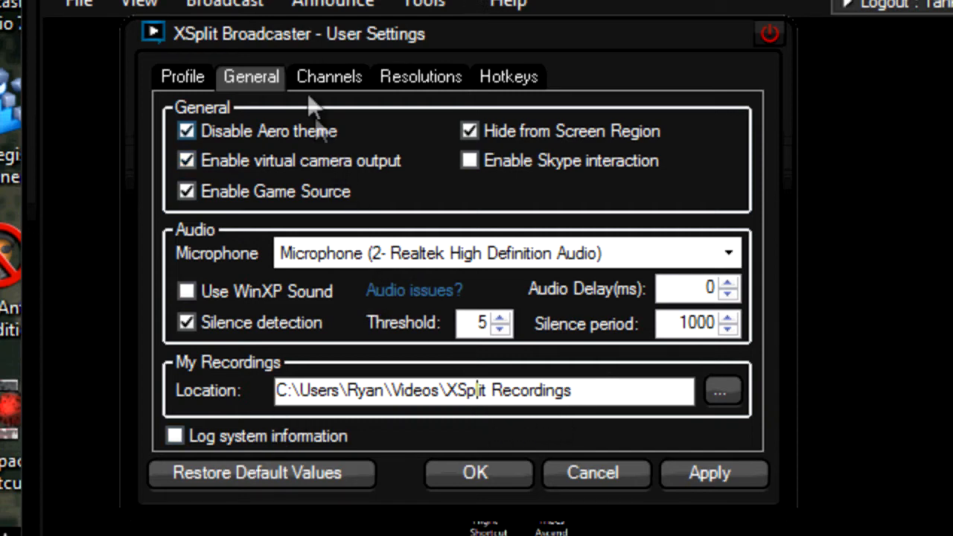
- On the Channels tab, add a Justin/TwitchTV channel to bring up its Properties form
{"action": "left_click", "coordinate": [323, 69]}
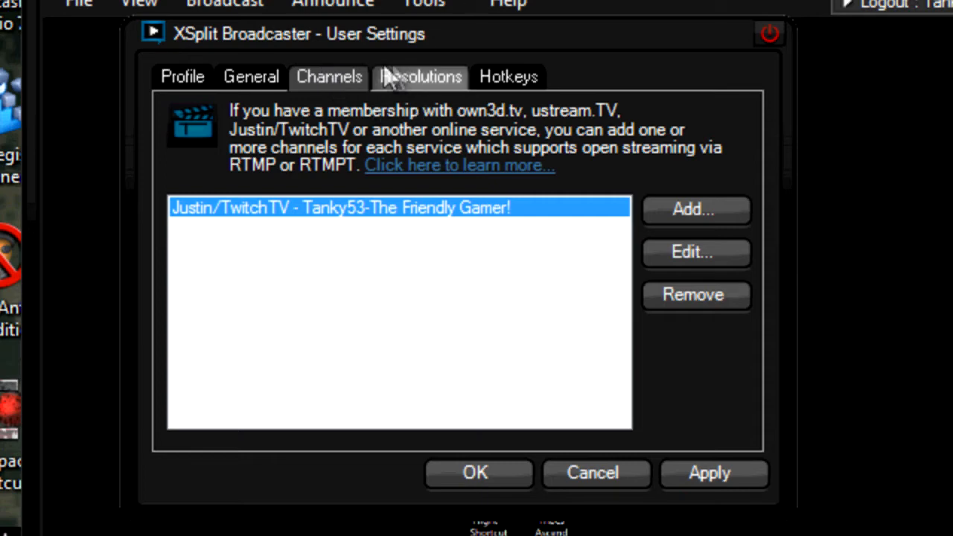
{"action": "left_click", "coordinate": [661, 211]}
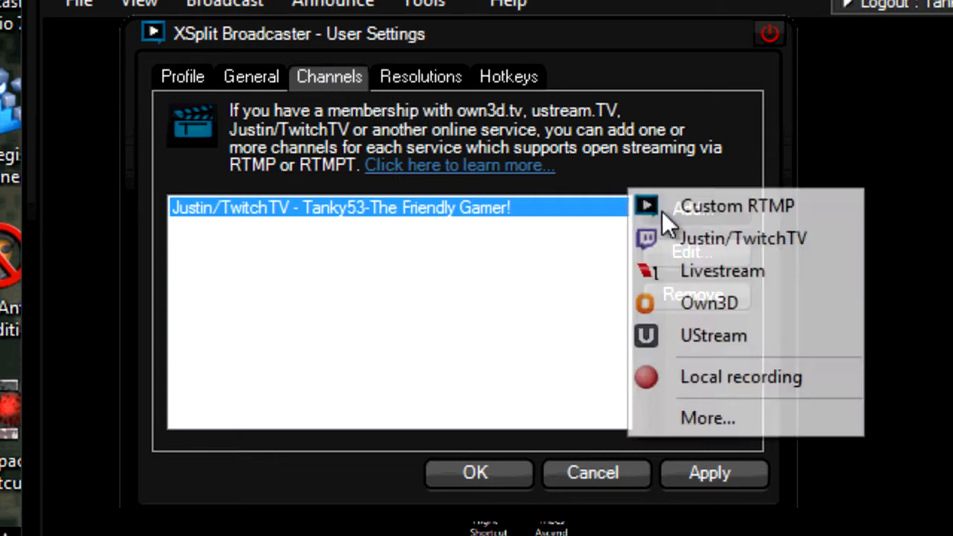
{"action": "left_click", "coordinate": [736, 242]}
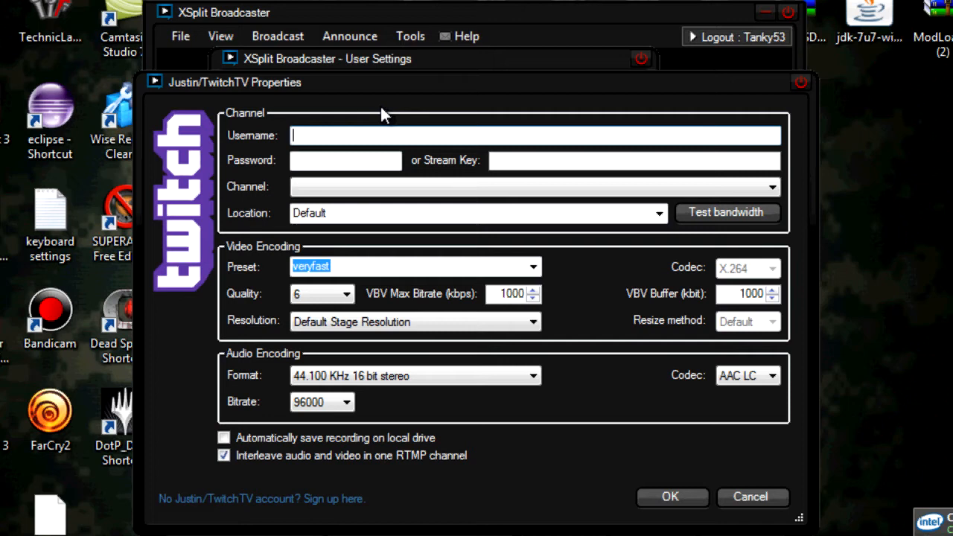
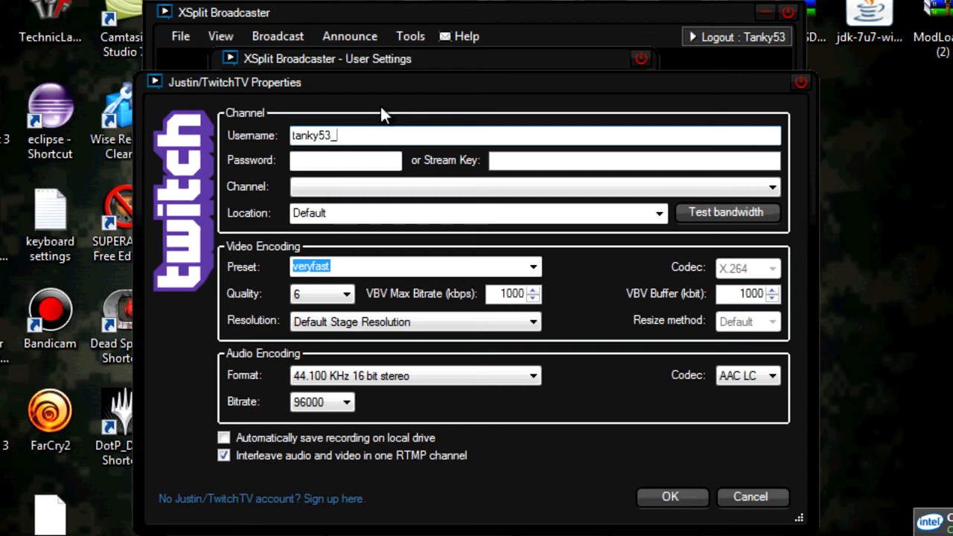
- Enter the Twitch account username and password, pick its channel, and view ingest server latencies
{"action": "left_click", "coordinate": [368, 161]}
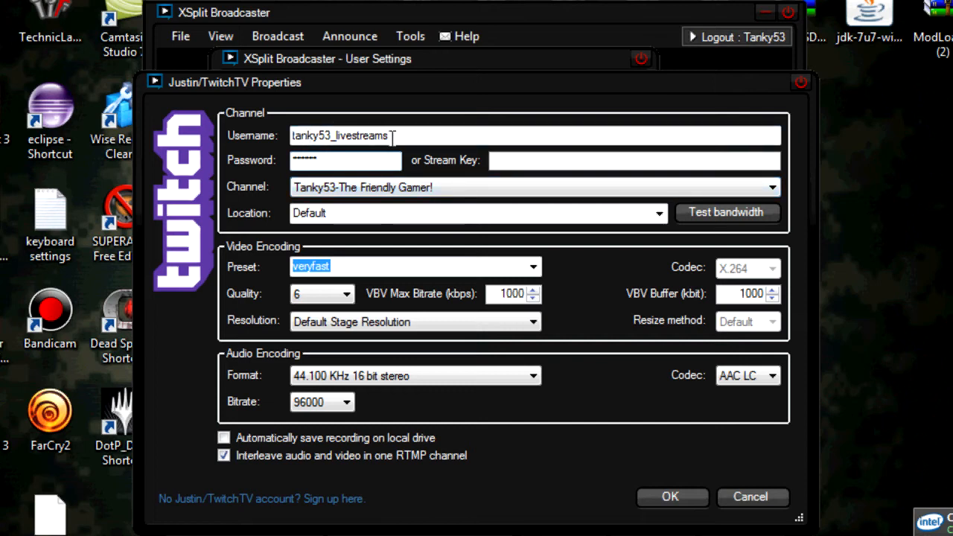
{"action": "left_click", "coordinate": [339, 191]}
{"action": "left_click", "coordinate": [339, 191]}
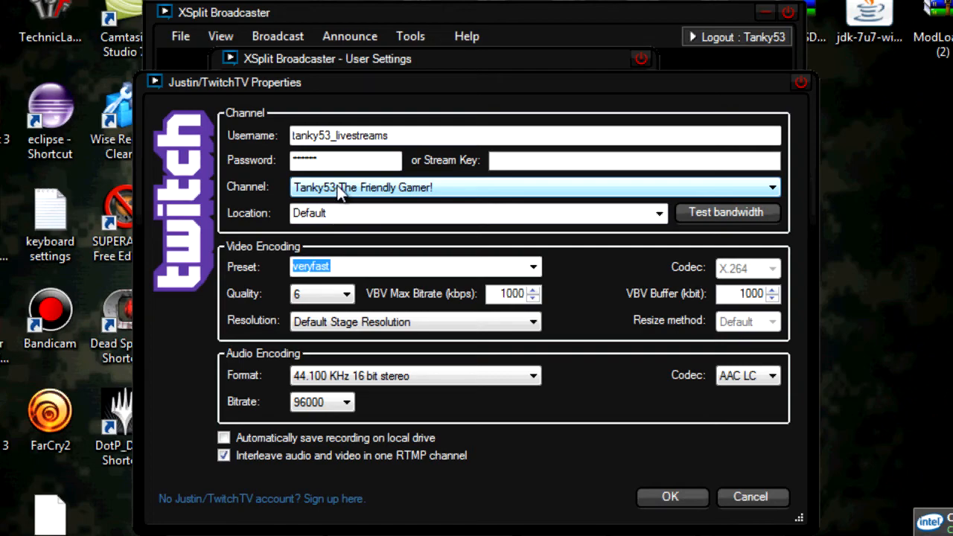
{"action": "left_click", "coordinate": [658, 214]}
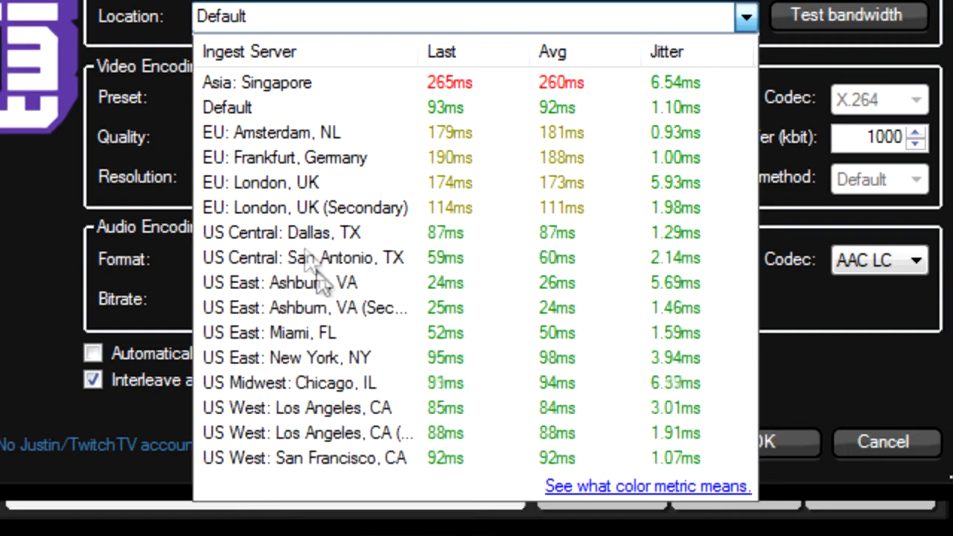
- Choose US East: Ashburn, VA as the Twitch ingest location
{"action": "left_click", "coordinate": [329, 291]}
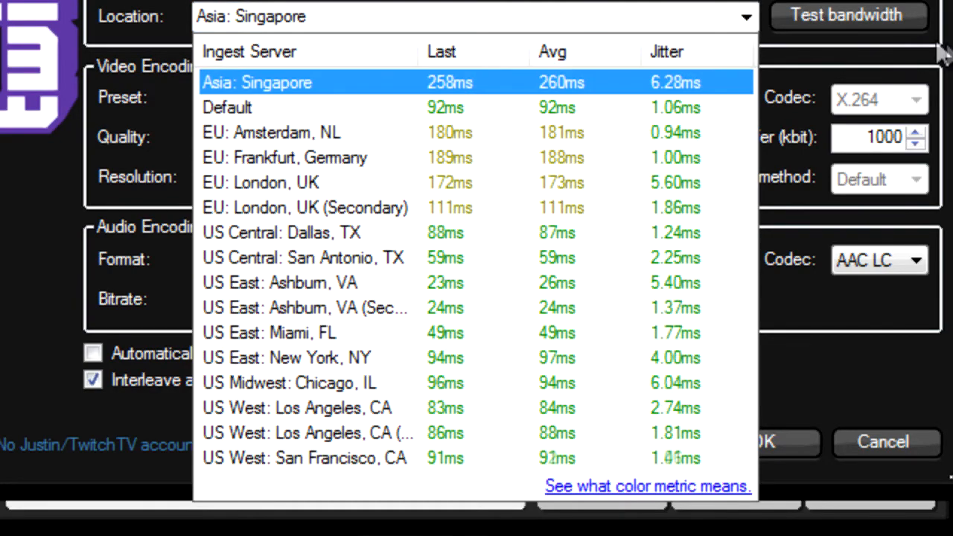
{"action": "left_click", "coordinate": [333, 283]}
{"action": "left_click", "coordinate": [329, 285]}
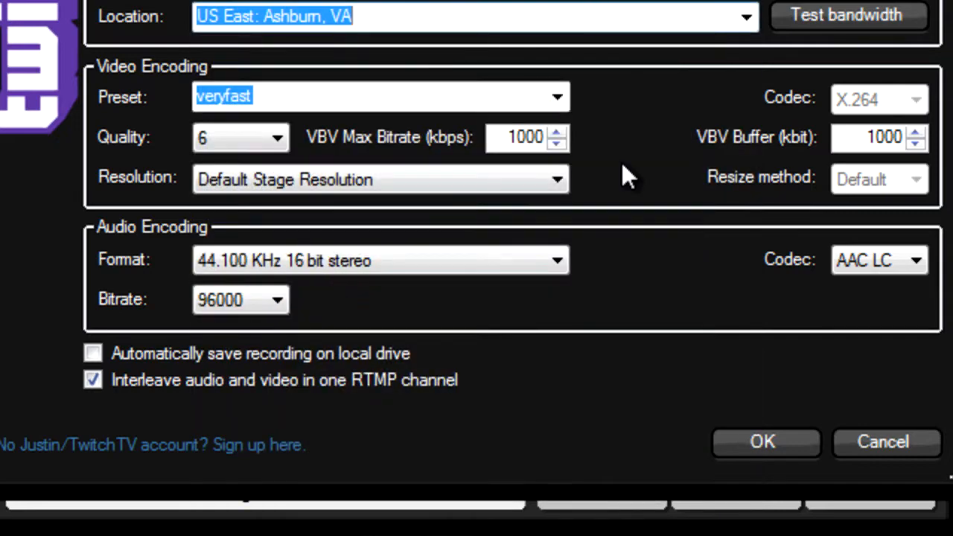
{"action": "left_click", "coordinate": [556, 94]}
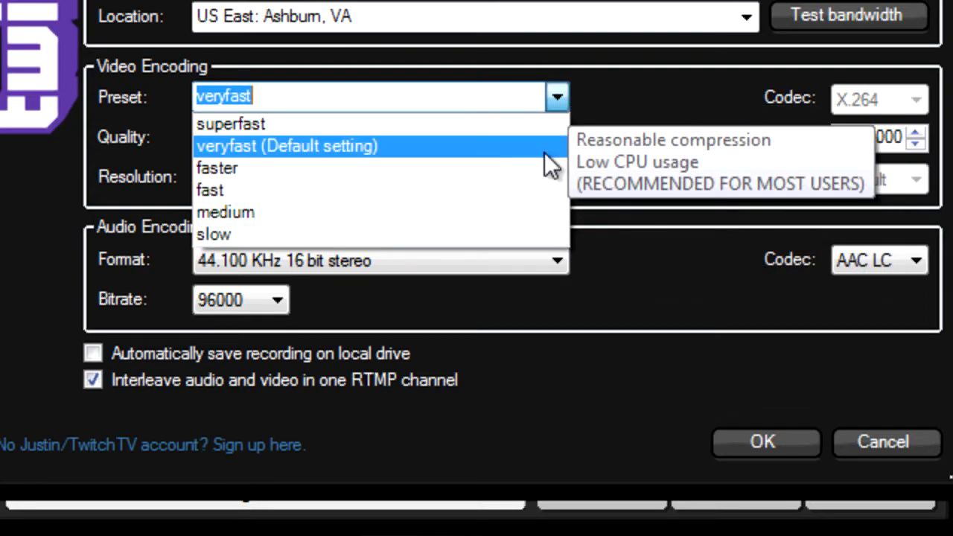
{"action": "left_click", "coordinate": [544, 151]}
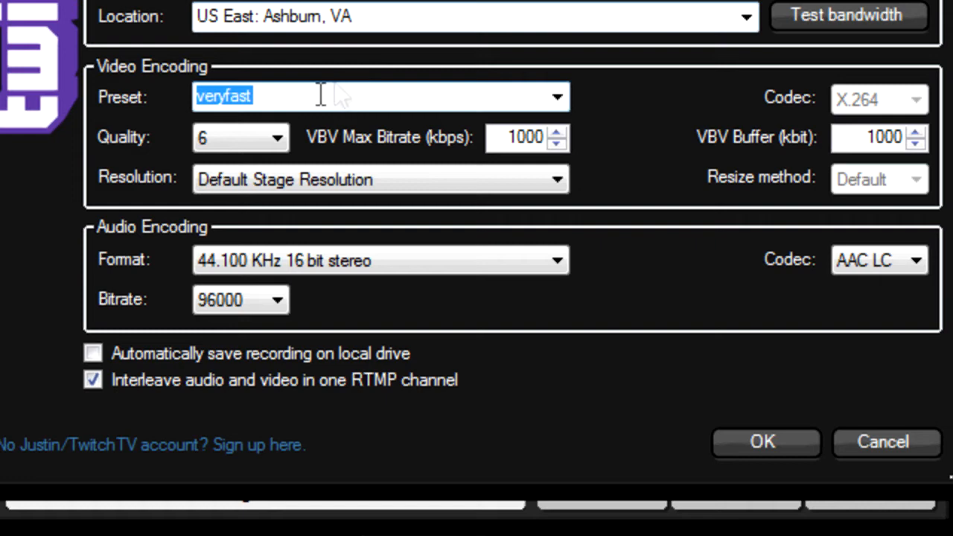
{"action": "left_click", "coordinate": [276, 138]}
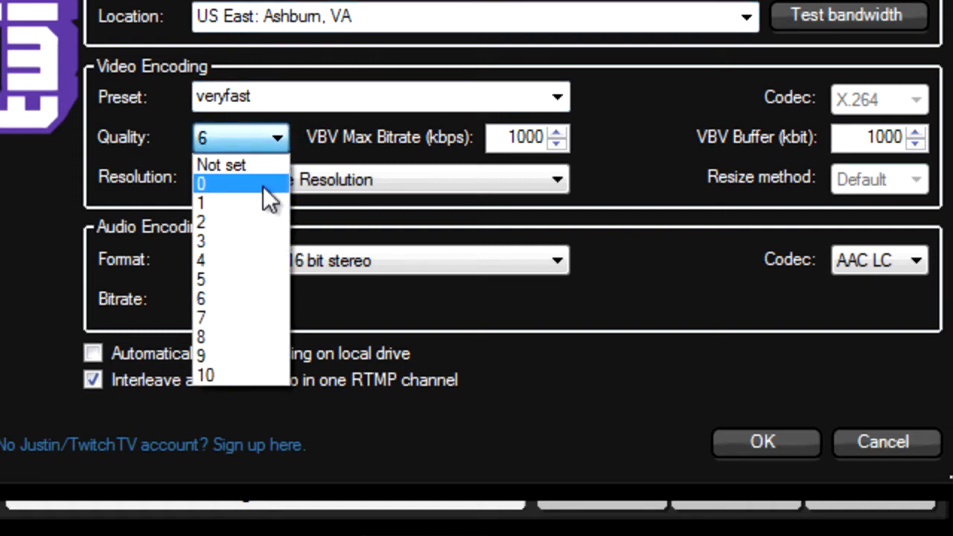
{"action": "left_click", "coordinate": [249, 293]}
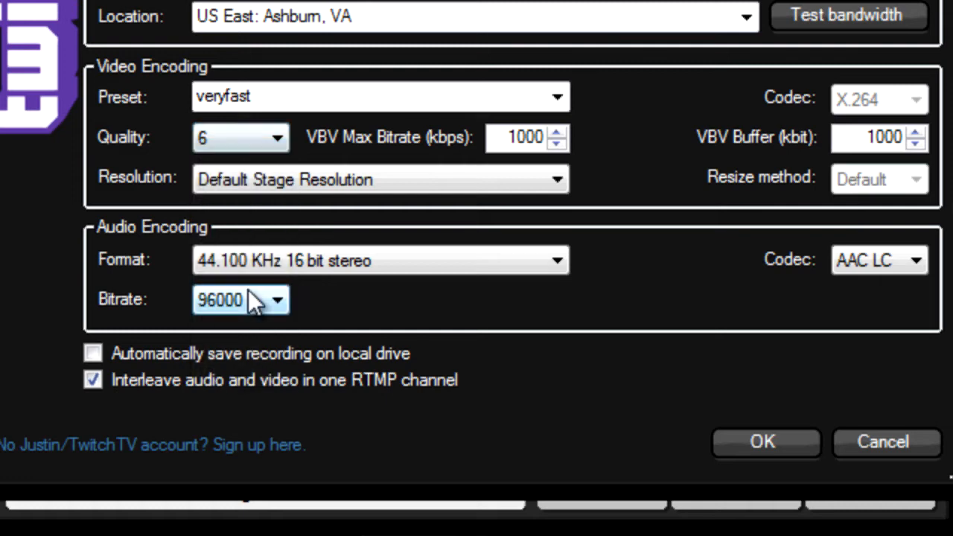
{"action": "left_click", "coordinate": [242, 140]}
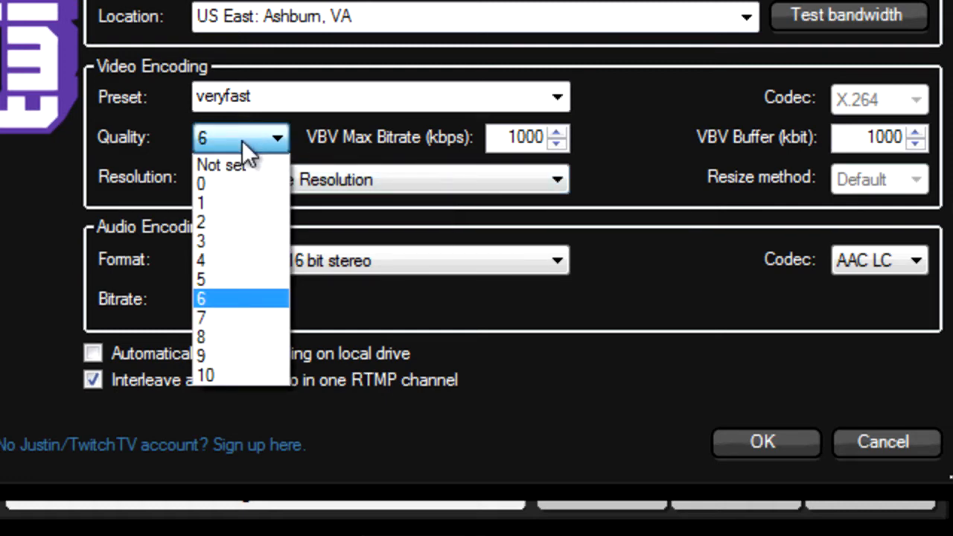
{"action": "left_click", "coordinate": [242, 140]}
{"action": "double_click", "coordinate": [504, 136]}
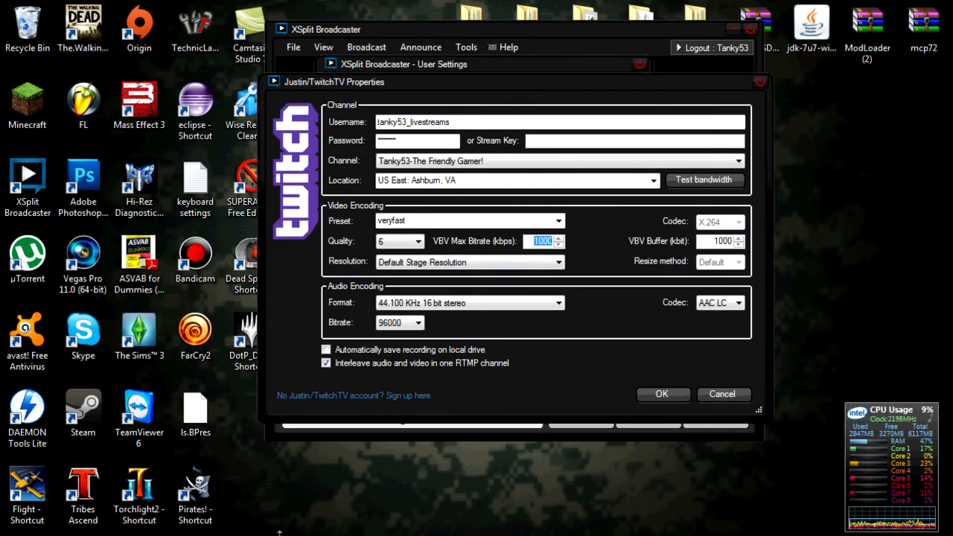
{"action": "left_click", "coordinate": [251, 496]}
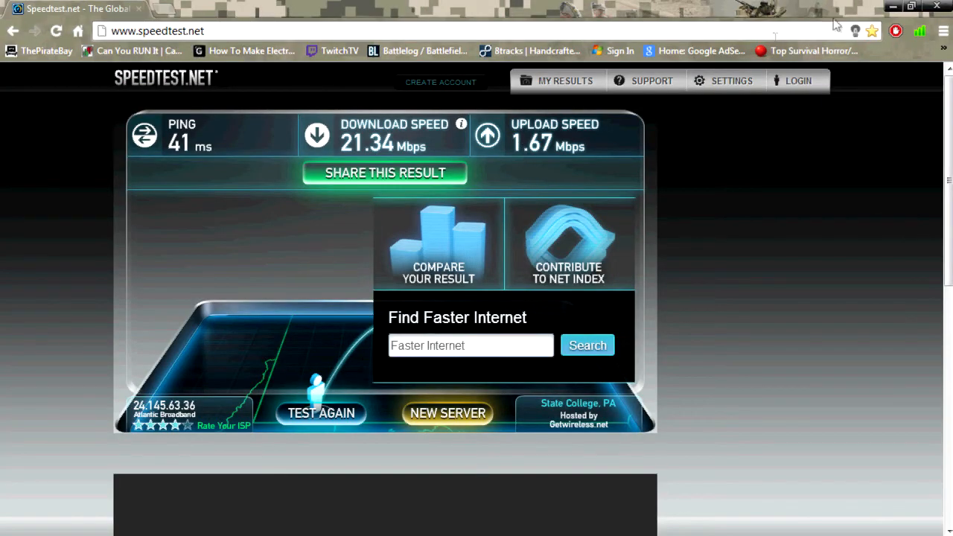
{"action": "left_click", "coordinate": [892, 7]}
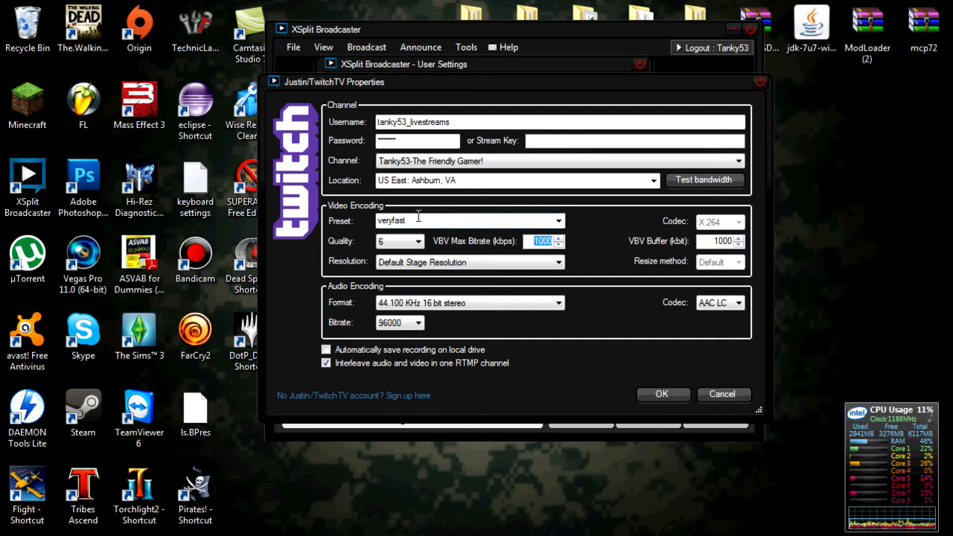
- Change the Twitch channel's VBV max bitrate from 1000 to 2000 kbps
{"action": "left_click", "coordinate": [533, 242]}
{"action": "left_click_drag", "start_coordinate": [533, 241], "coordinate": [589, 237]}
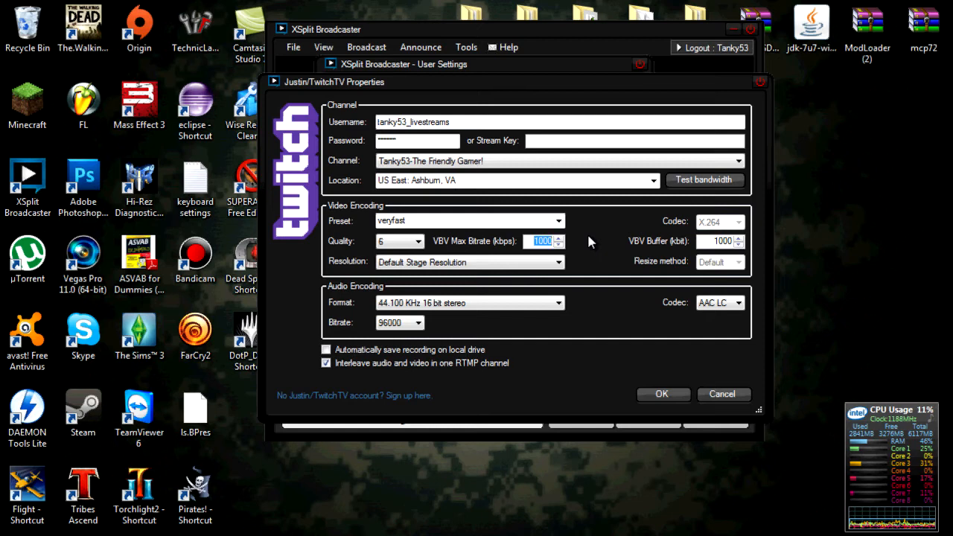
{"action": "type", "text": "2000"}
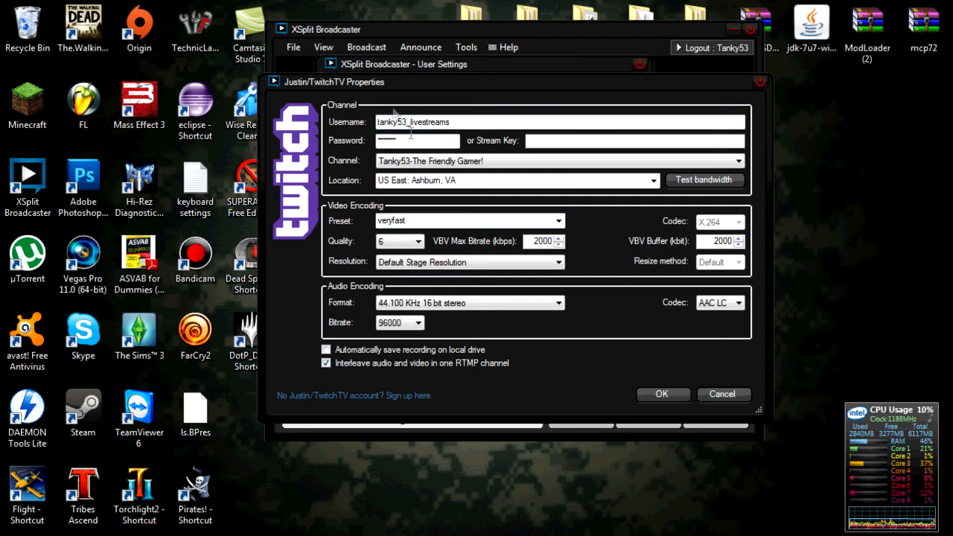
{"action": "double_click", "coordinate": [535, 241]}
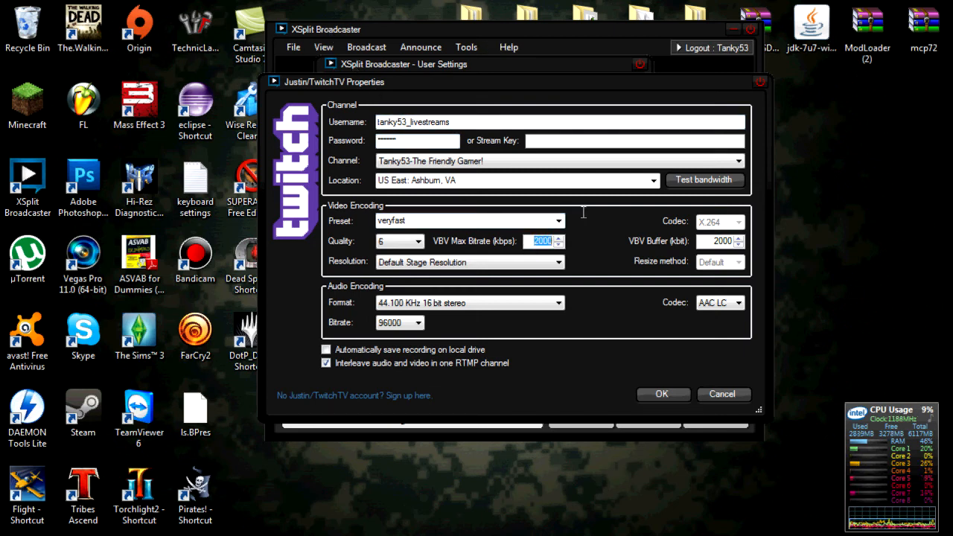
{"action": "key", "text": "super"}
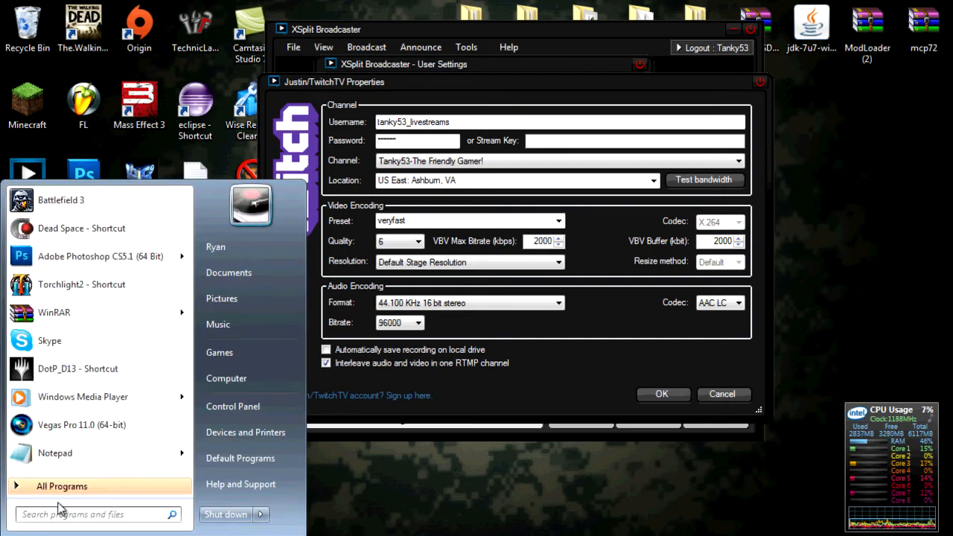
- Launch Calculator and compute 2000 × 0.75, giving 1500
{"action": "type", "text": "cal"}
{"action": "key", "text": "Return"}
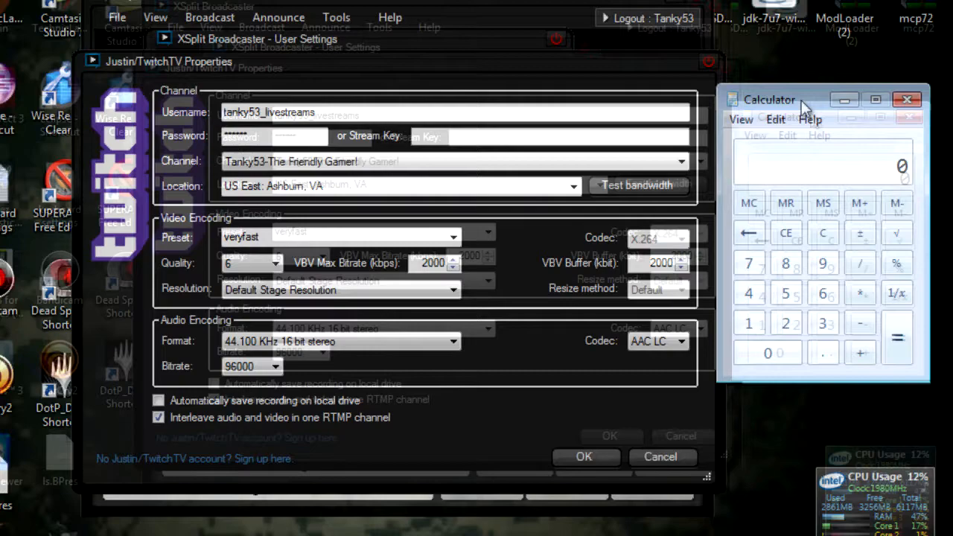
{"action": "type", "text": "2000*"}
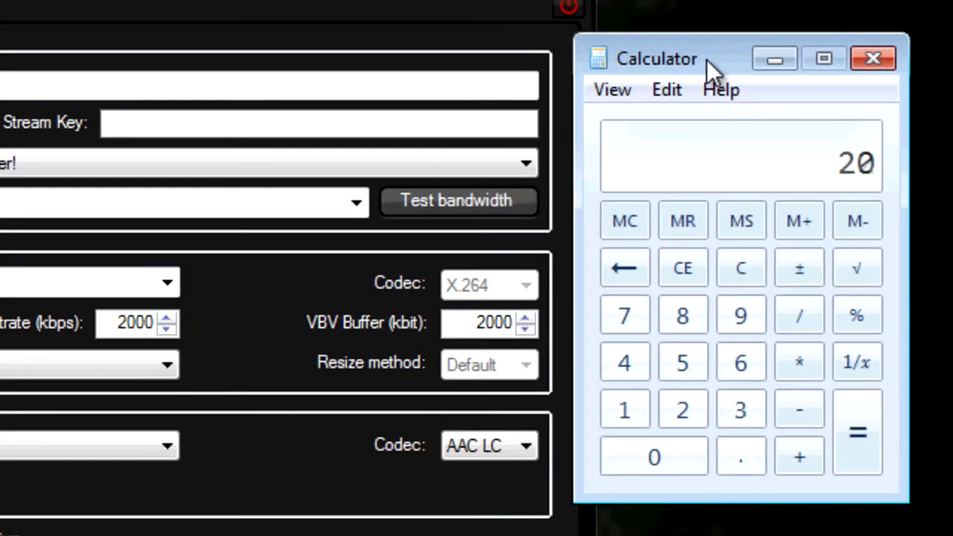
{"action": "type", "text": "0.74"}
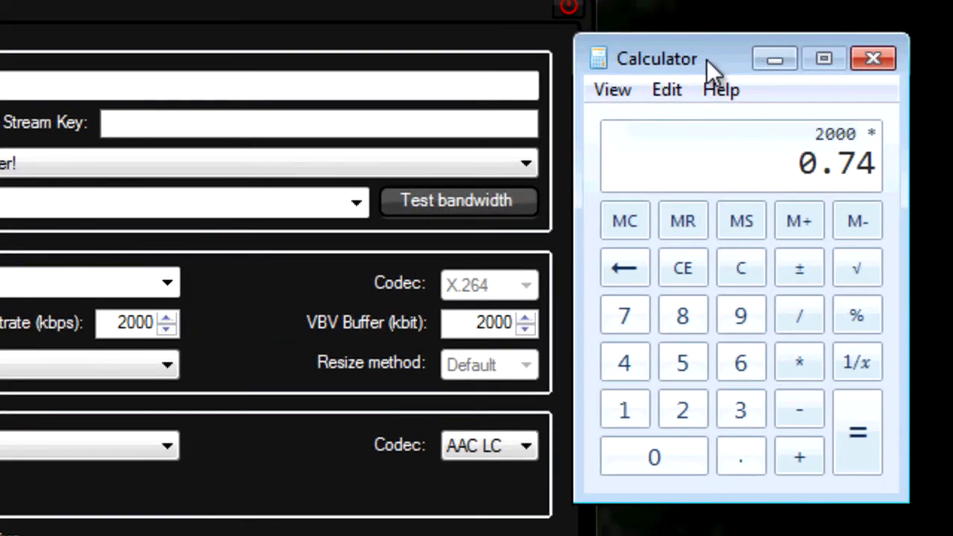
{"action": "key", "text": "BackSpace"}
{"action": "type", "text": "5"}
{"action": "key", "text": "Return"}
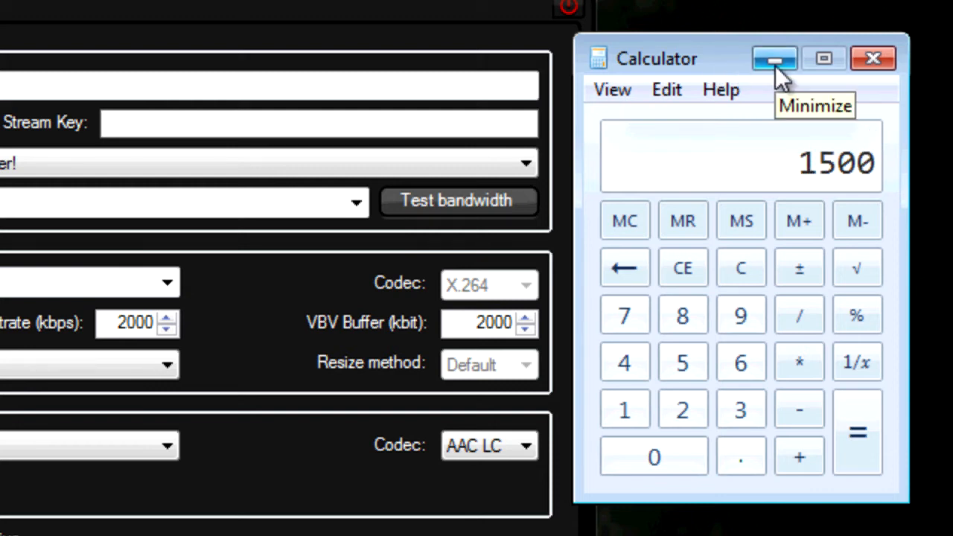
- Clear the result and compute 1000 × 0.75, giving 750
{"action": "left_click", "coordinate": [669, 269]}
{"action": "key", "text": "1"}
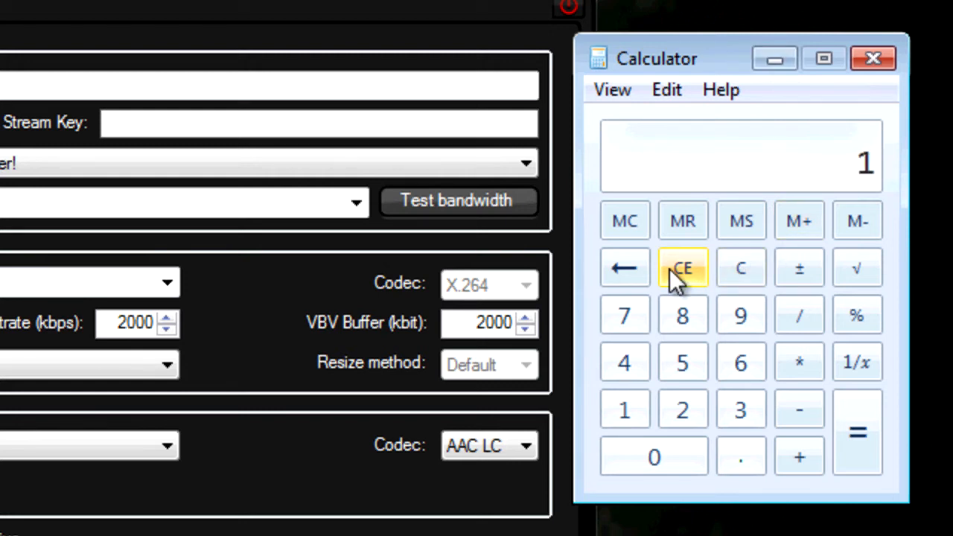
{"action": "type", "text": "000"}
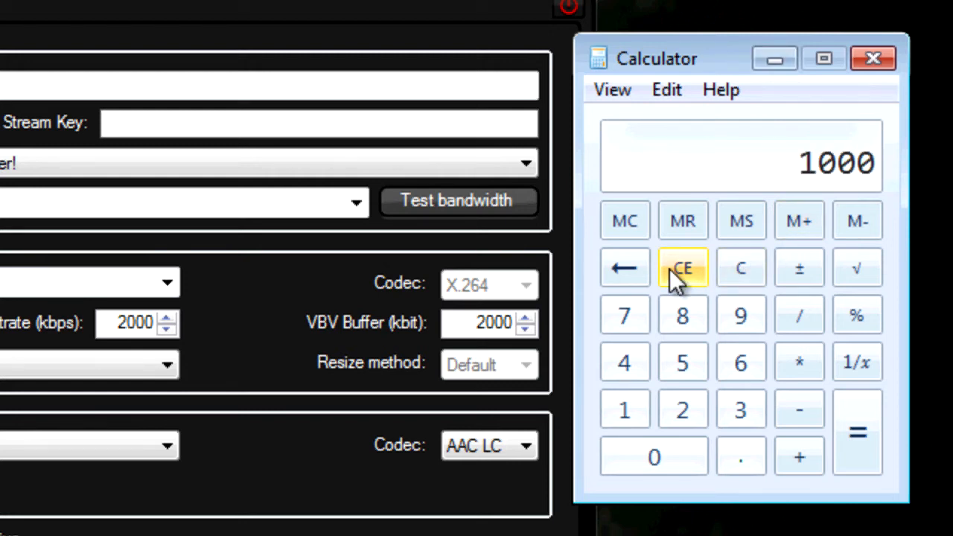
{"action": "key", "text": "slash"}
{"action": "left_click", "coordinate": [669, 269]}
{"action": "key", "text": "1"}
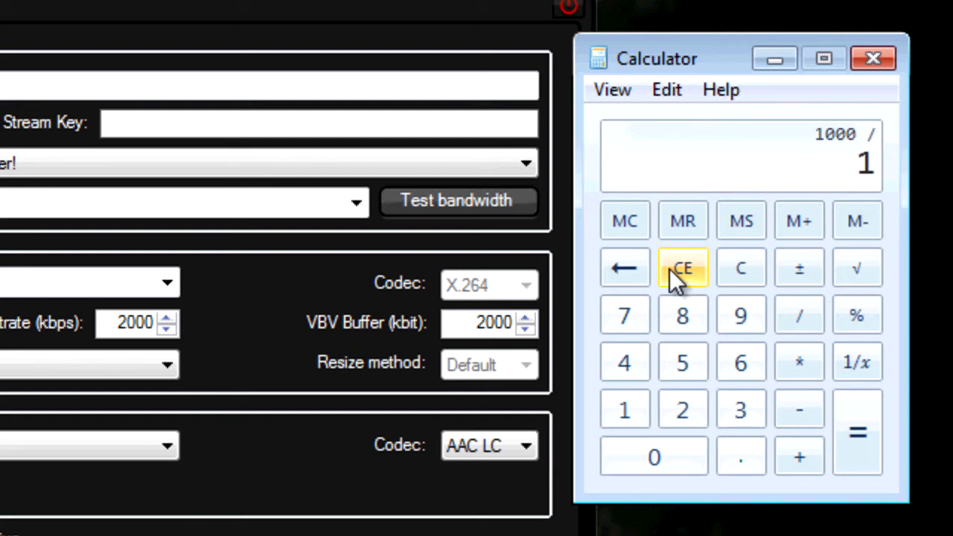
{"action": "left_click", "coordinate": [739, 271]}
{"action": "type", "text": "1000"}
{"action": "key", "text": "asterisk"}
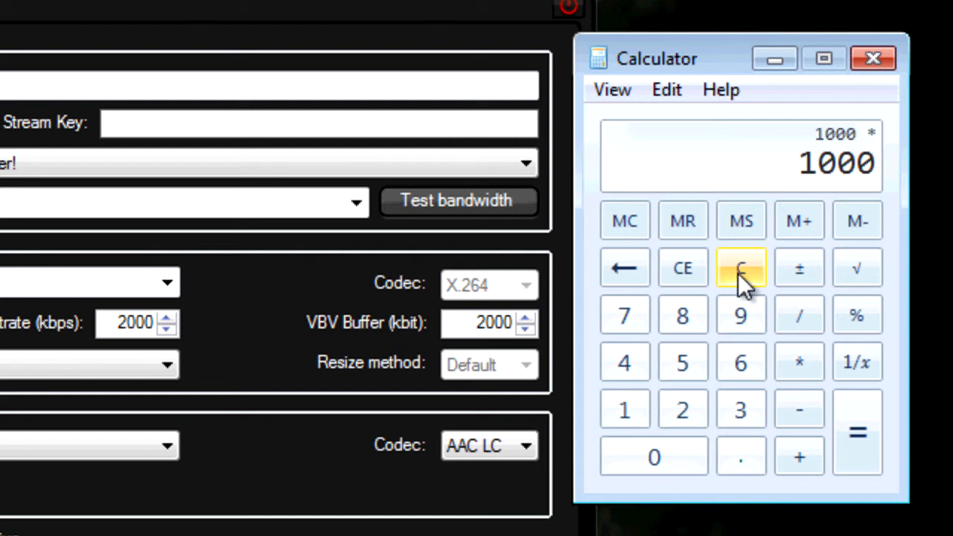
{"action": "type", "text": "0.75"}
{"action": "key", "text": "Return"}
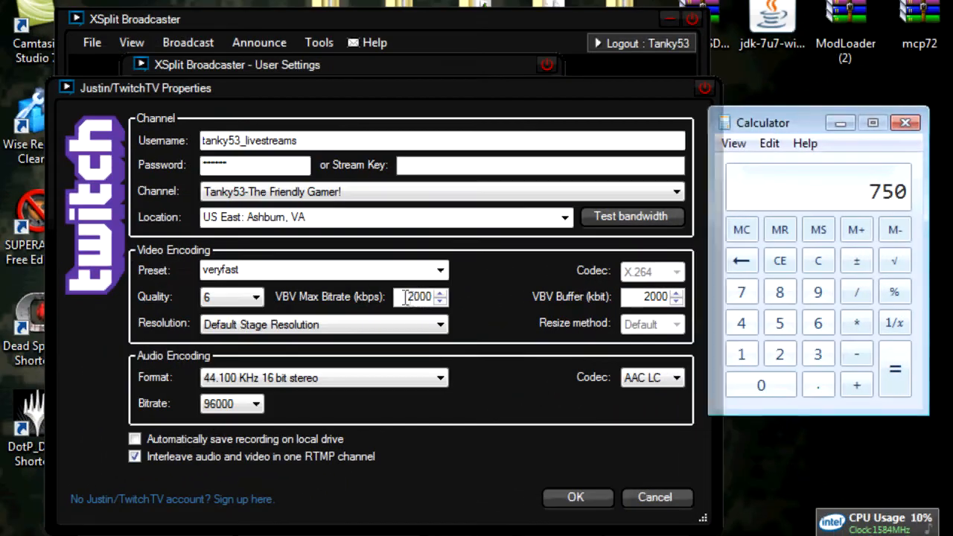
- Replace the VBV max bitrate with 1450 kbps and minimize Calculator
{"action": "double_click", "coordinate": [130, 323]}
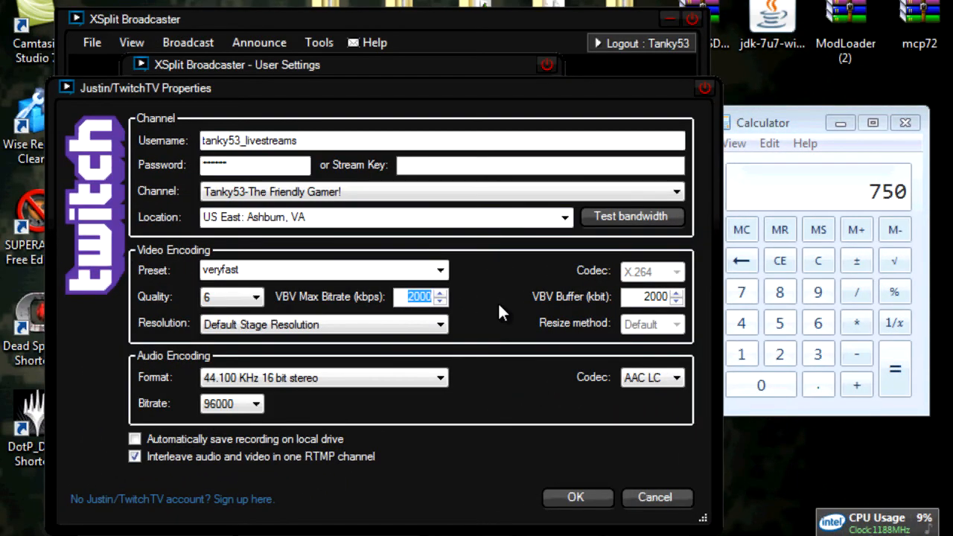
{"action": "type", "text": "1450"}
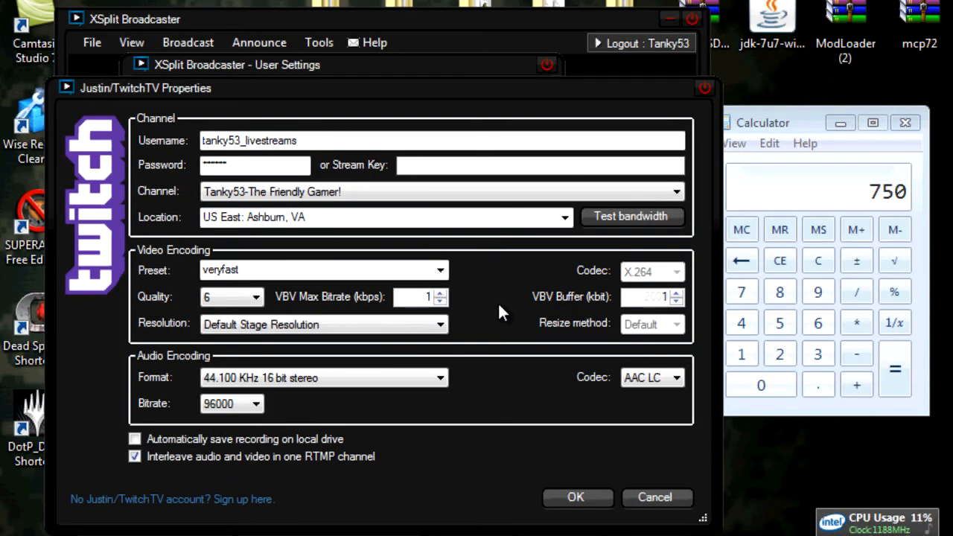
{"action": "left_click", "coordinate": [841, 123]}
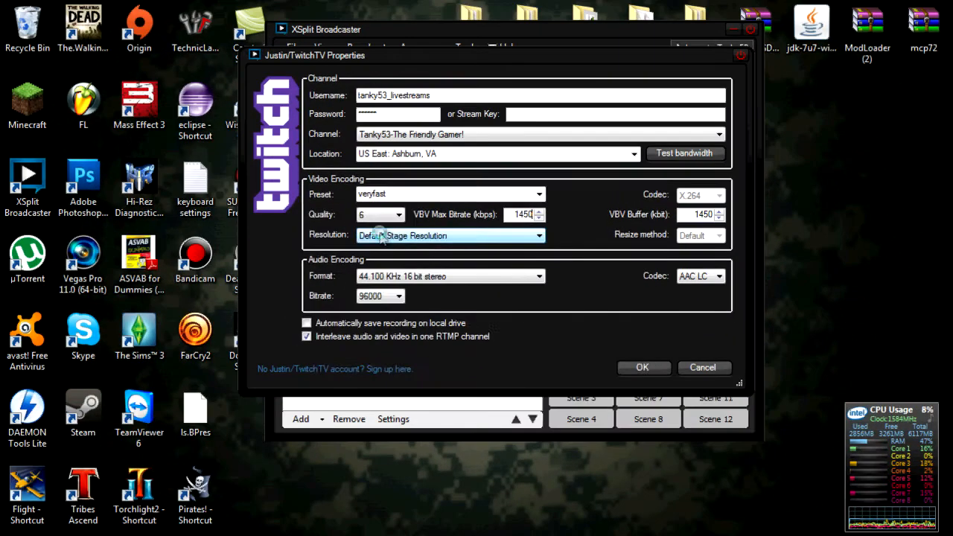
{"action": "left_click", "coordinate": [137, 211]}
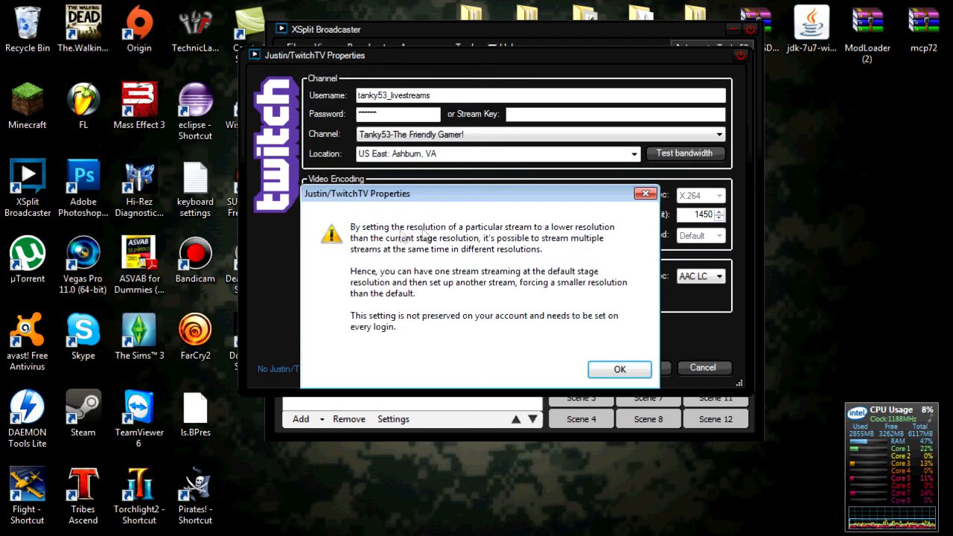
{"action": "left_click", "coordinate": [620, 368]}
{"action": "left_click", "coordinate": [569, 265]}
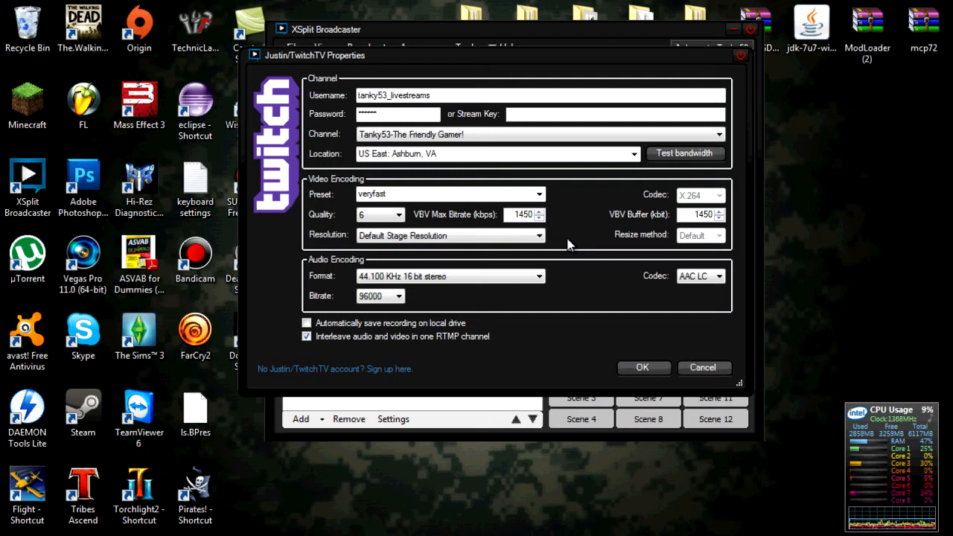
- Try 22.050 KHz and 44.100 KHz 16 bit mono audio, comparing bitrates 64000 and 96000
{"action": "left_click", "coordinate": [509, 285]}
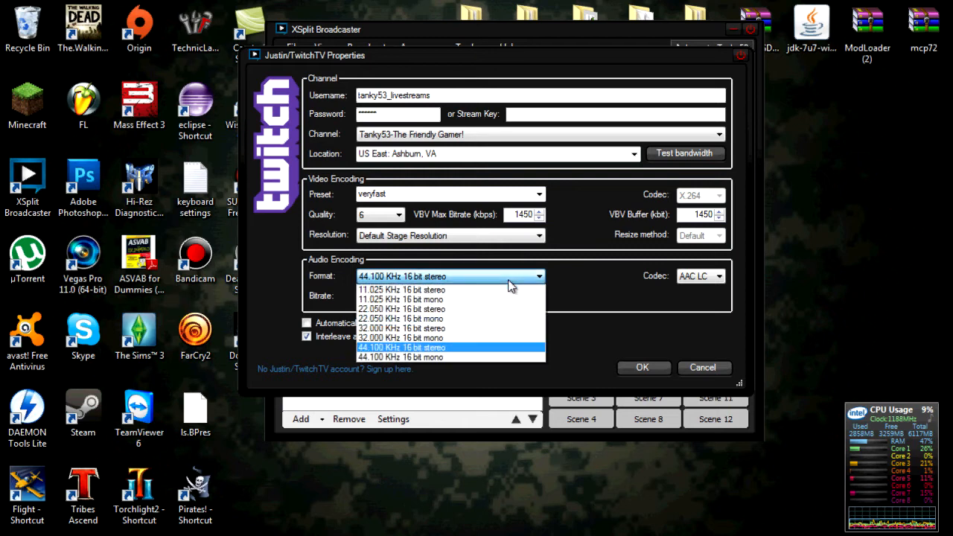
{"action": "left_click", "coordinate": [486, 321]}
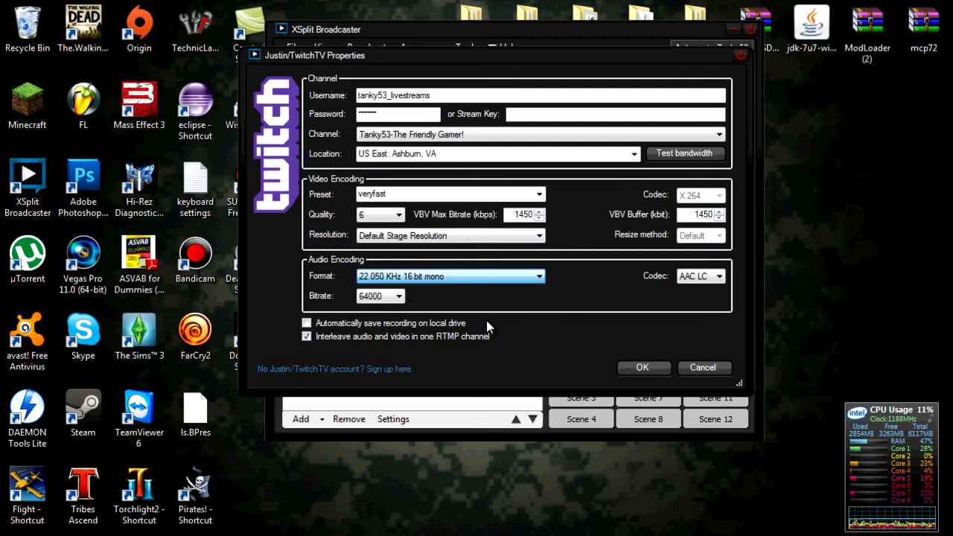
{"action": "left_click", "coordinate": [388, 298]}
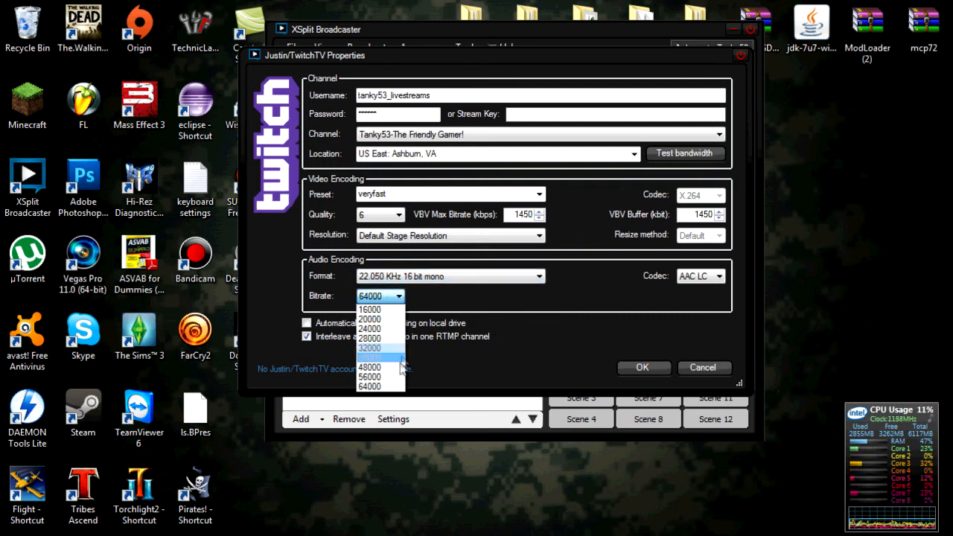
{"action": "left_click", "coordinate": [379, 387]}
{"action": "left_click", "coordinate": [503, 283]}
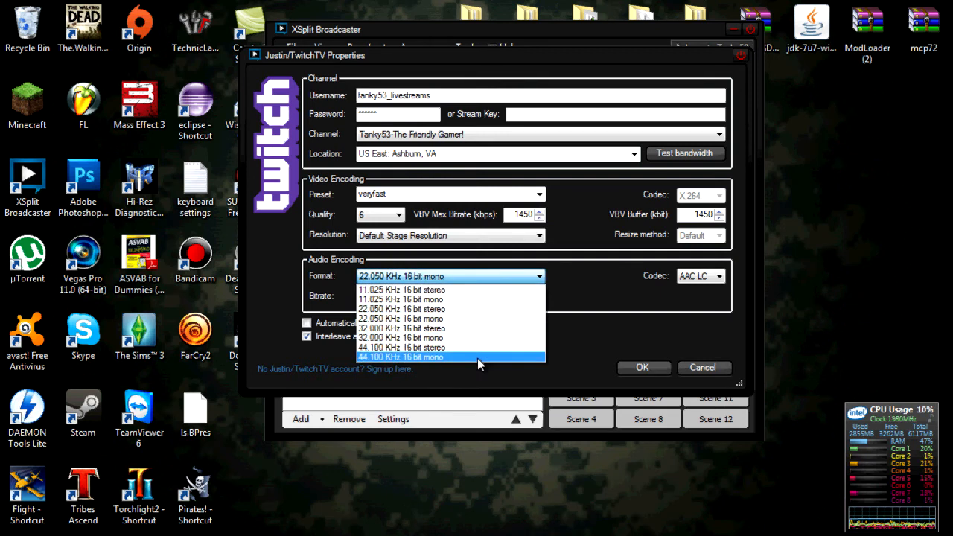
{"action": "left_click", "coordinate": [446, 357]}
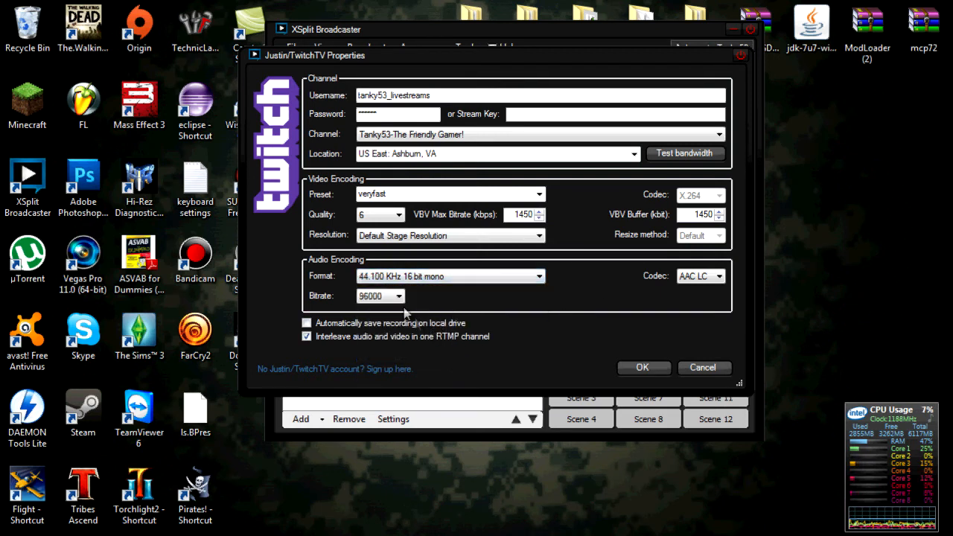
{"action": "left_click", "coordinate": [376, 297]}
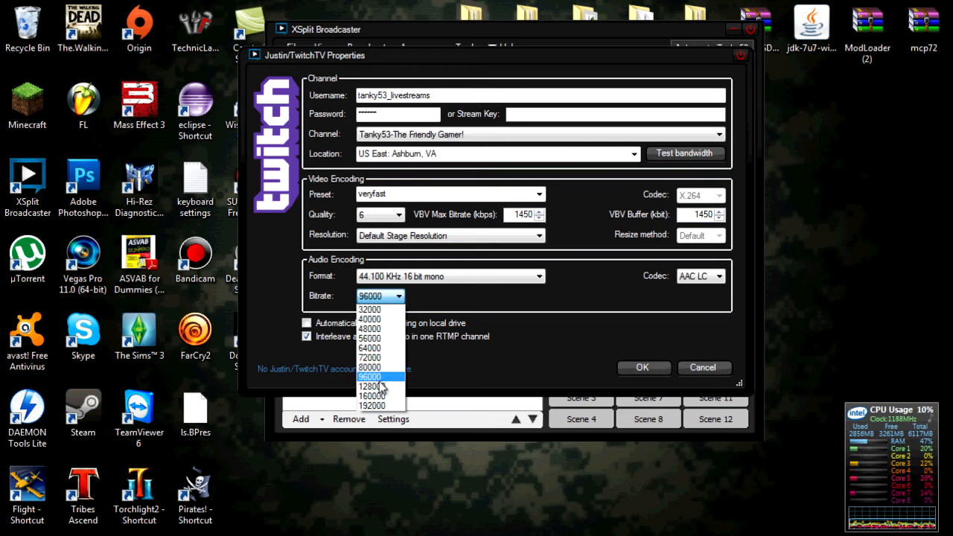
{"action": "left_click", "coordinate": [453, 324]}
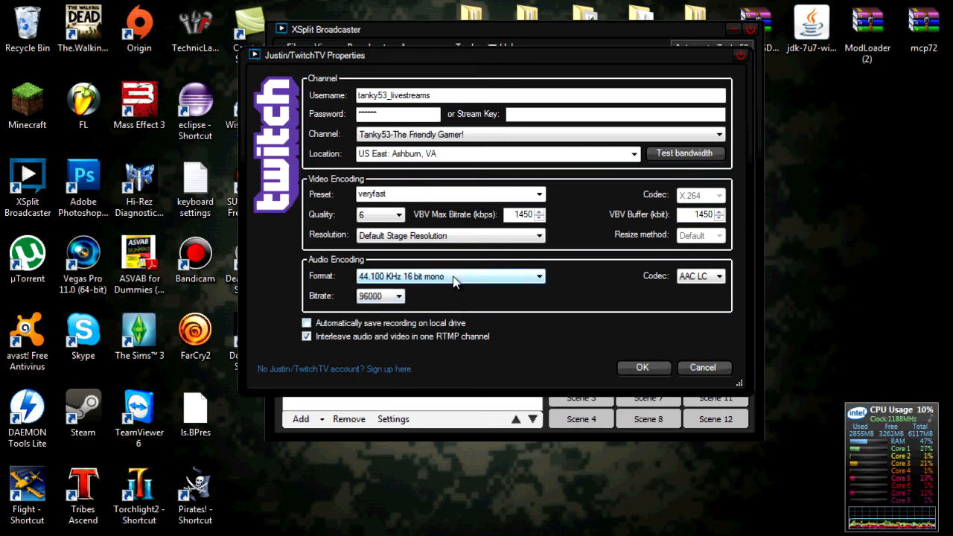
- Return to 22.050 KHz 16 bit mono, keep the AAC LC codec, and save the channel
{"action": "left_click", "coordinate": [400, 297]}
{"action": "left_click", "coordinate": [445, 277]}
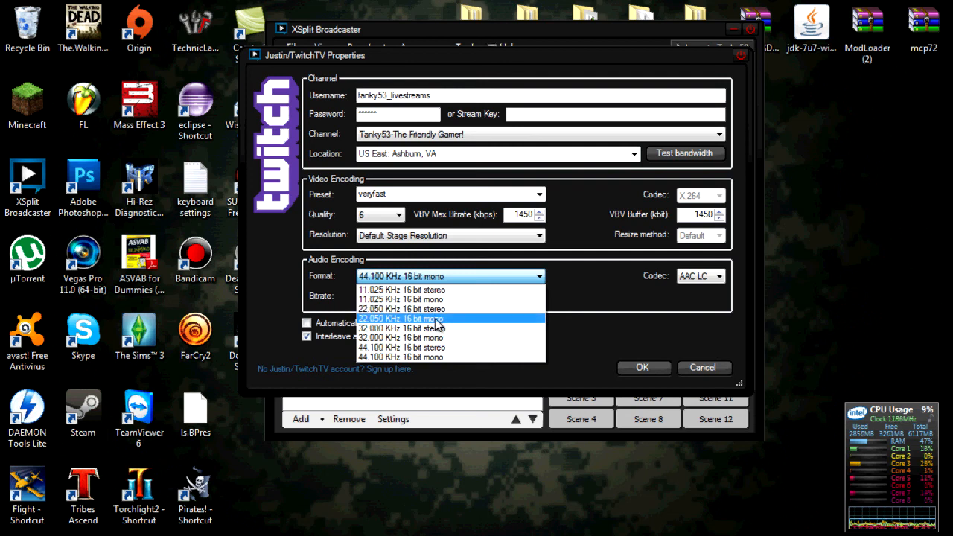
{"action": "left_click", "coordinate": [445, 318]}
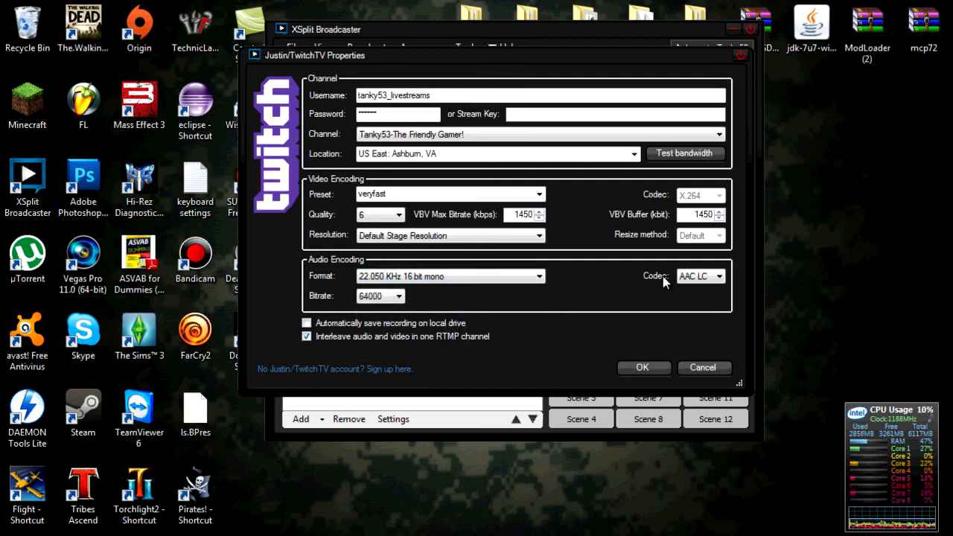
{"action": "left_click", "coordinate": [686, 279]}
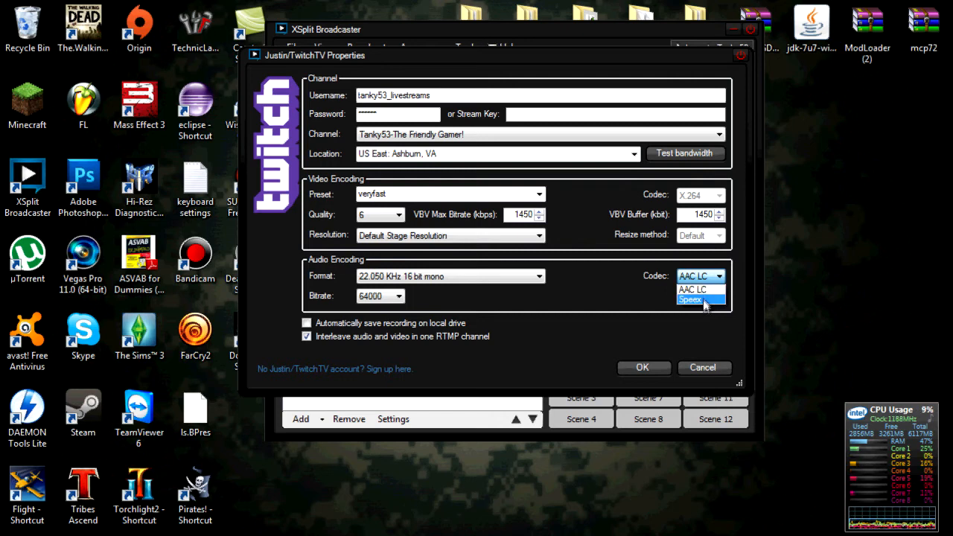
{"action": "left_click", "coordinate": [692, 290]}
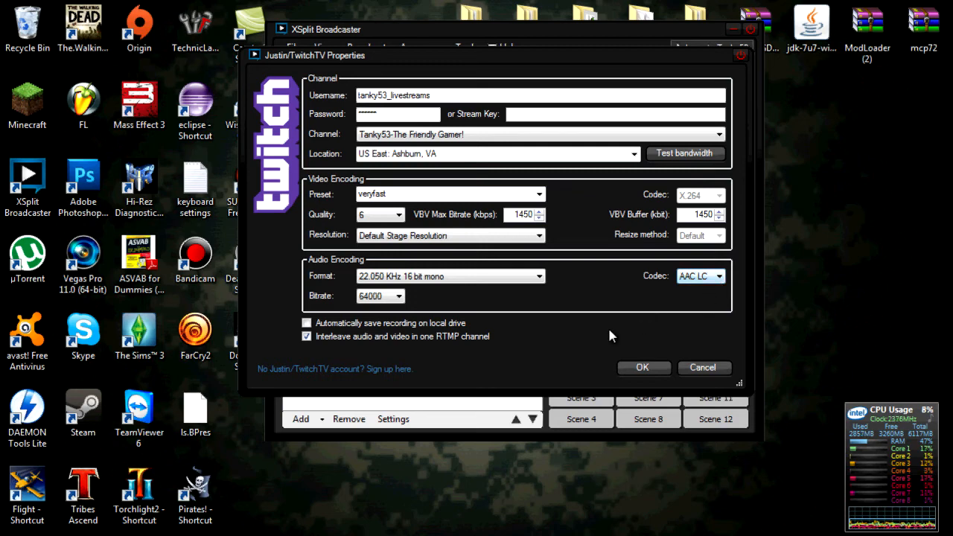
{"action": "left_click", "coordinate": [645, 364]}
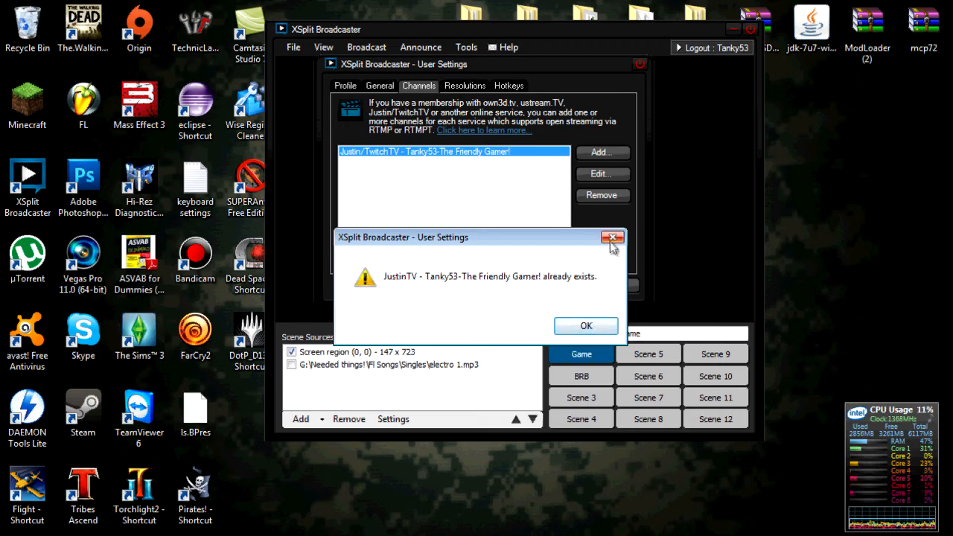
- Dismiss the 'already exists' notice, re-save the Twitch channel with quality 10, and close User Settings
{"action": "left_click", "coordinate": [609, 238]}
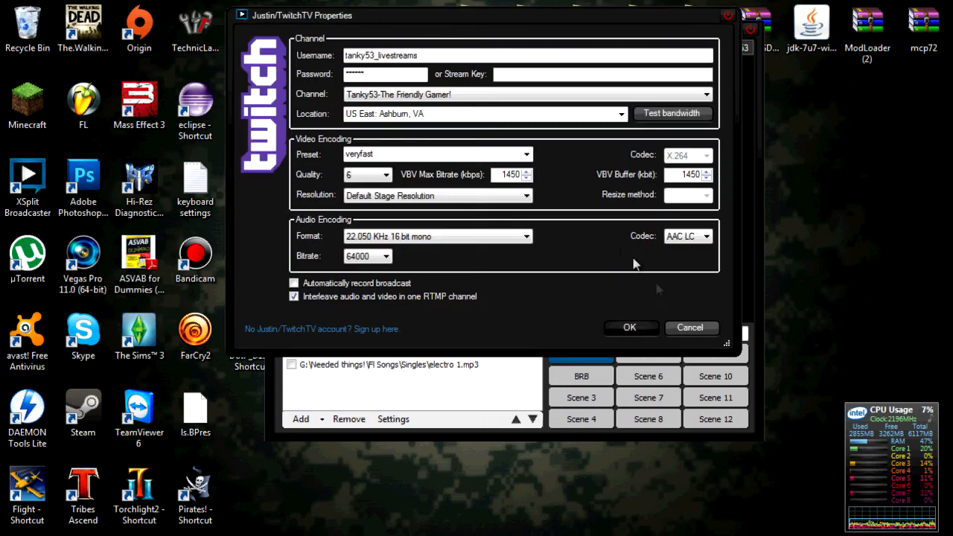
{"action": "left_click", "coordinate": [681, 327]}
{"action": "left_click", "coordinate": [600, 174]}
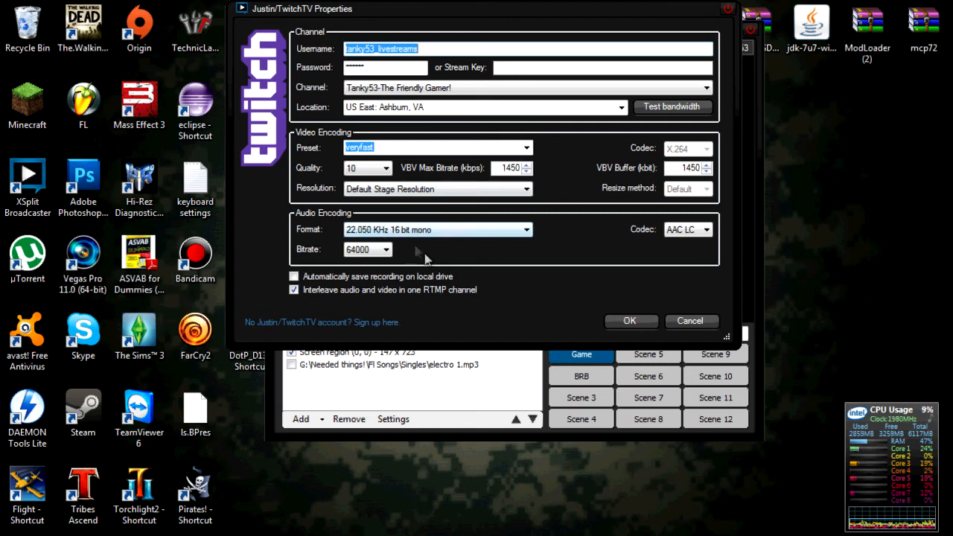
{"action": "left_click", "coordinate": [629, 321]}
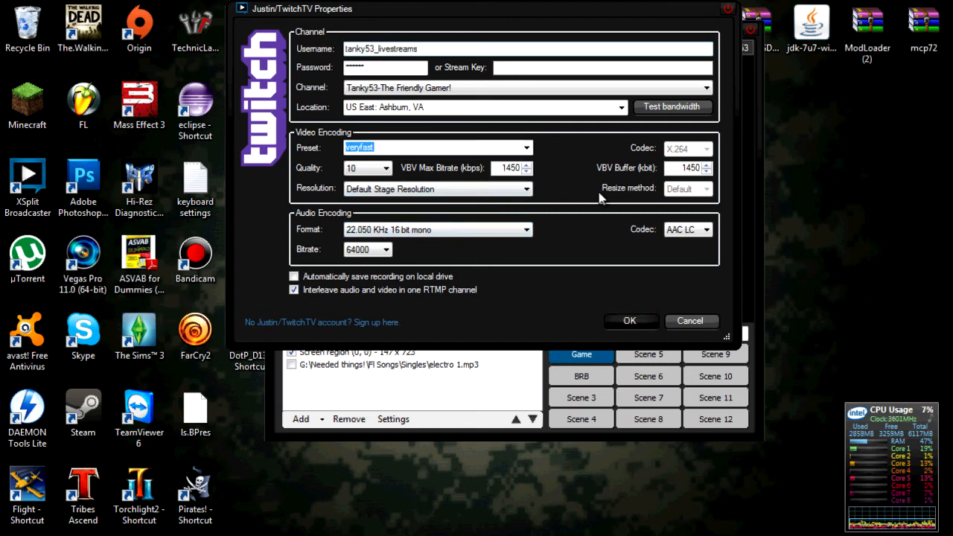
{"action": "left_click", "coordinate": [550, 283]}
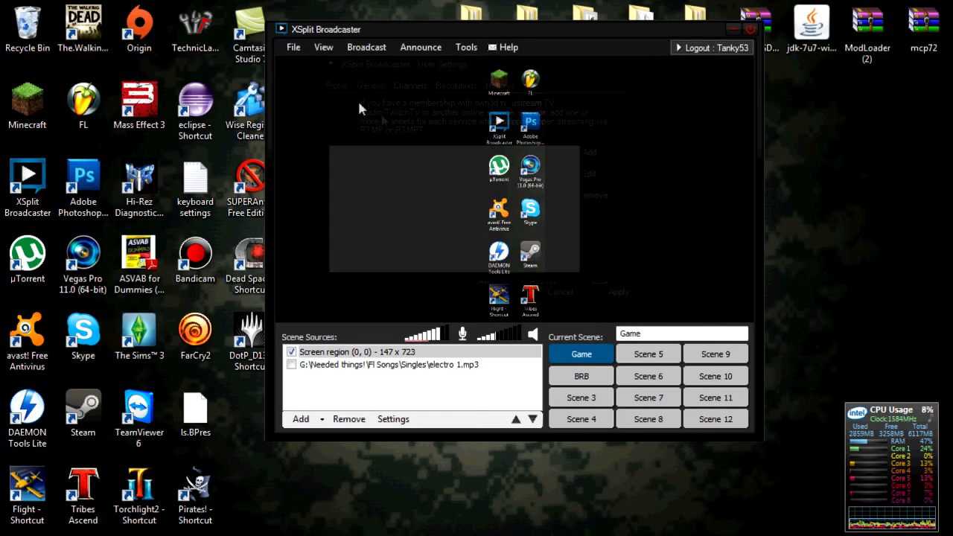
{"action": "left_click", "coordinate": [356, 49]}
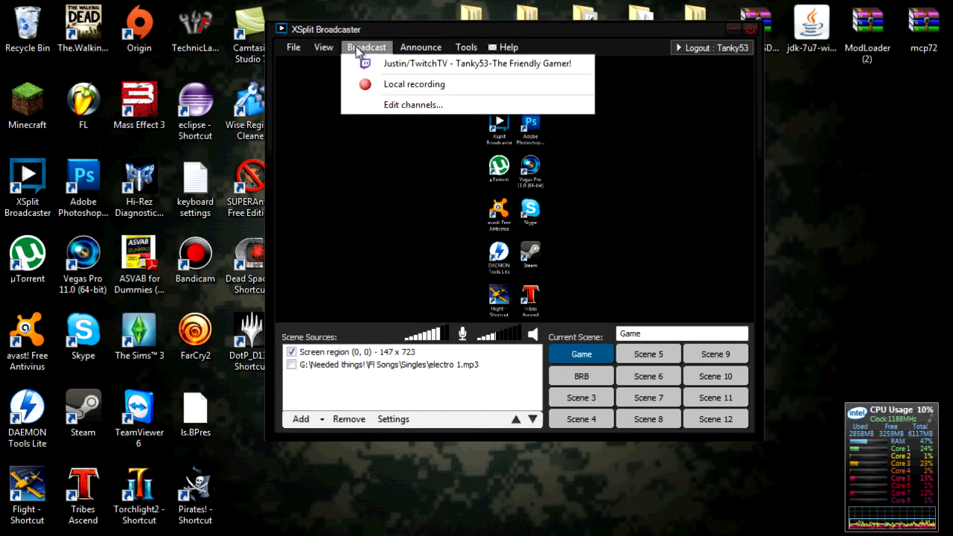
{"action": "left_click", "coordinate": [381, 104]}
{"action": "left_click_drag", "start_coordinate": [405, 152], "coordinate": [395, 107]}
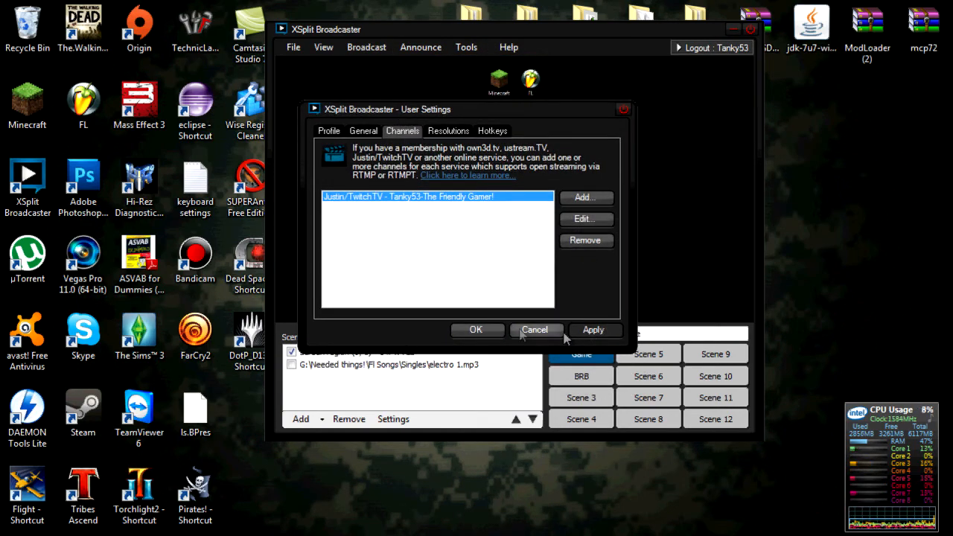
{"action": "left_click", "coordinate": [474, 328]}
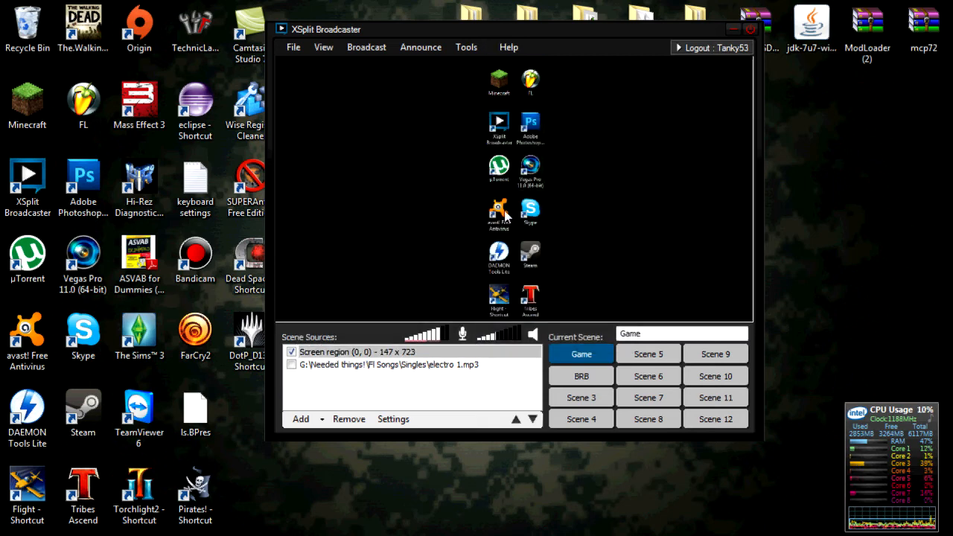
{"action": "left_click", "coordinate": [362, 49]}
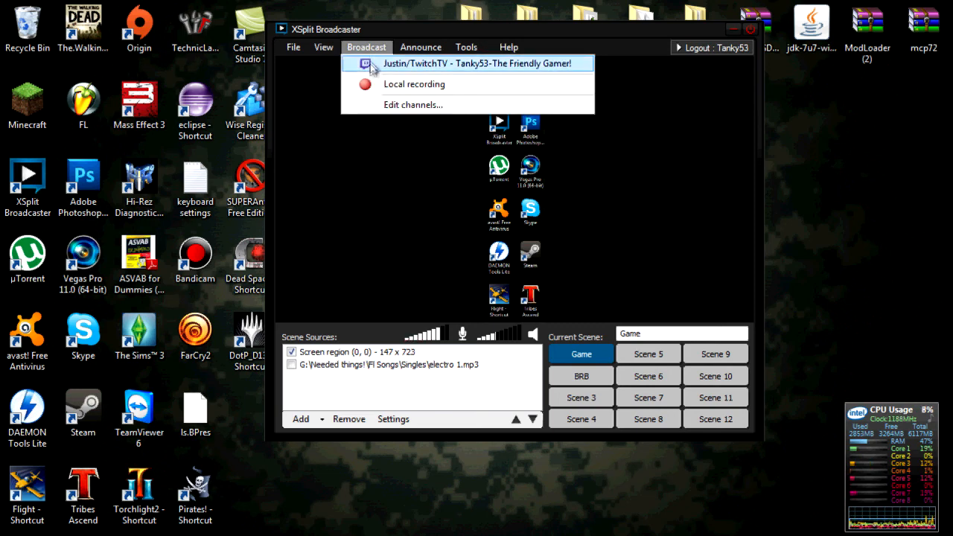
{"action": "left_click", "coordinate": [375, 32]}
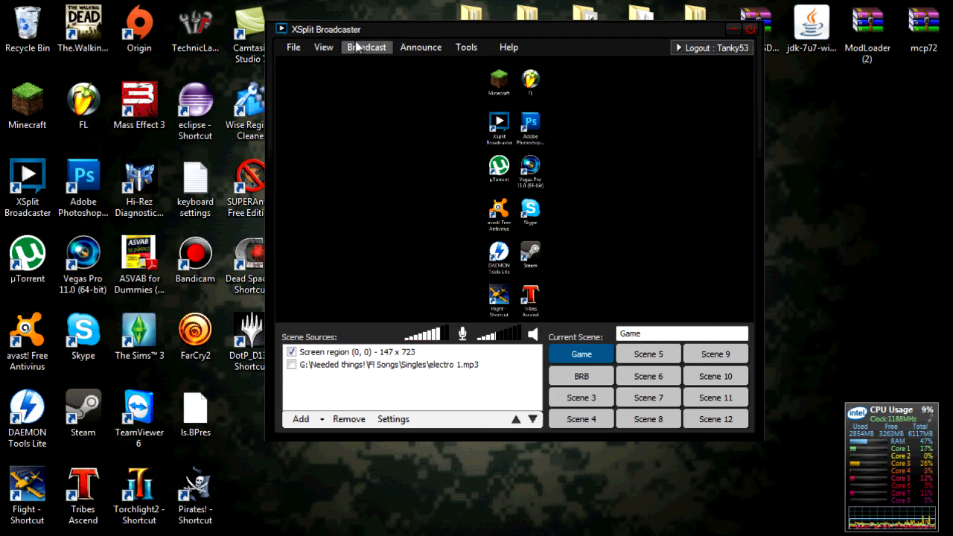
- Open the Edit resolutions list and close it without changes
{"action": "left_click", "coordinate": [322, 49]}
{"action": "mouse_move", "coordinate": [327, 64]}
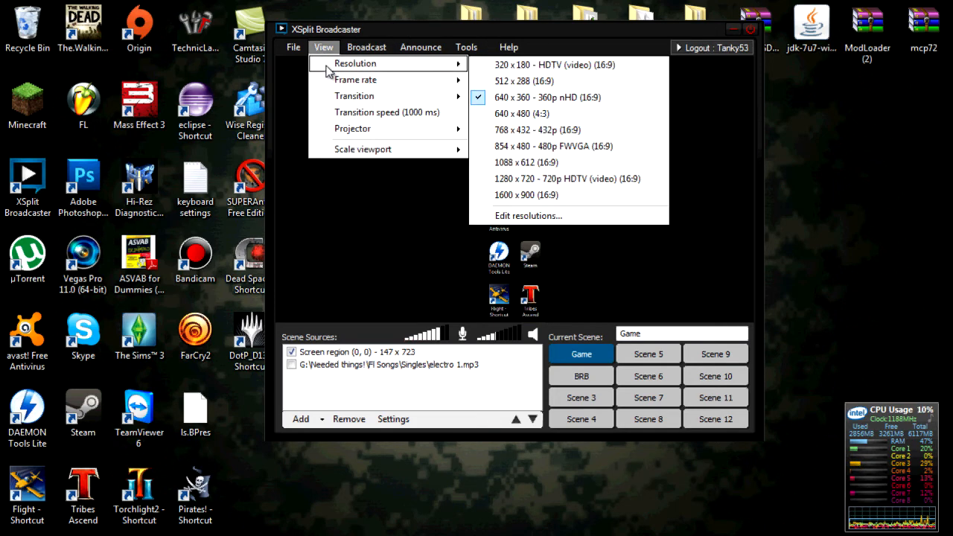
{"action": "left_click", "coordinate": [525, 215]}
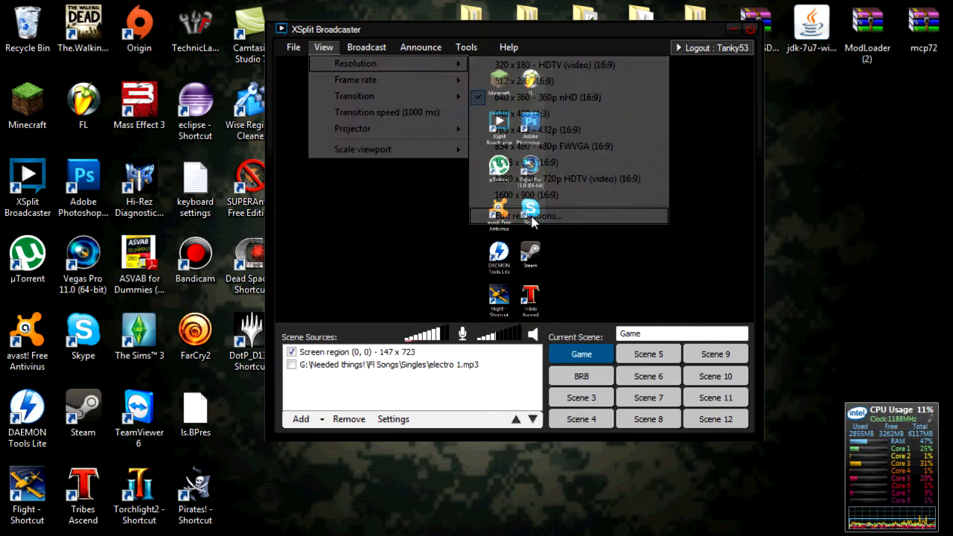
{"action": "left_click_drag", "start_coordinate": [617, 237], "coordinate": [613, 234]}
{"action": "left_click", "coordinate": [554, 372]}
- Set the stream resolution to 854 x 480 (480p FWVGA, 16:9)
{"action": "left_click_drag", "start_coordinate": [488, 33], "coordinate": [461, 28]}
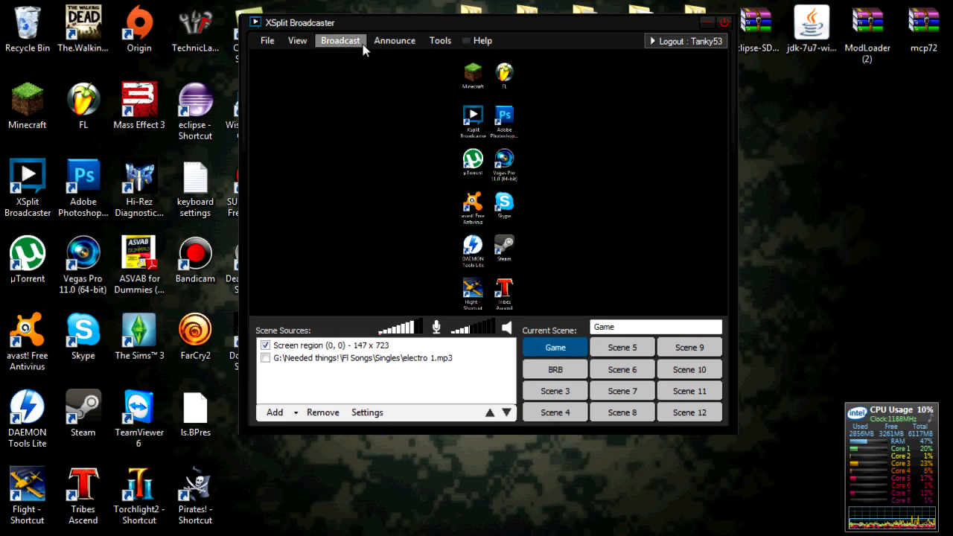
{"action": "left_click", "coordinate": [298, 40]}
{"action": "mouse_move", "coordinate": [312, 63]}
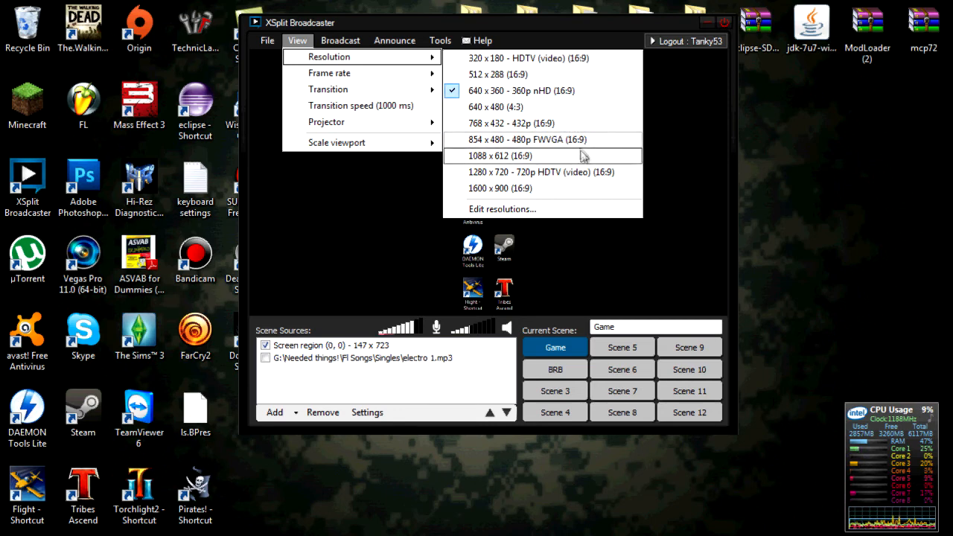
{"action": "left_click", "coordinate": [580, 142]}
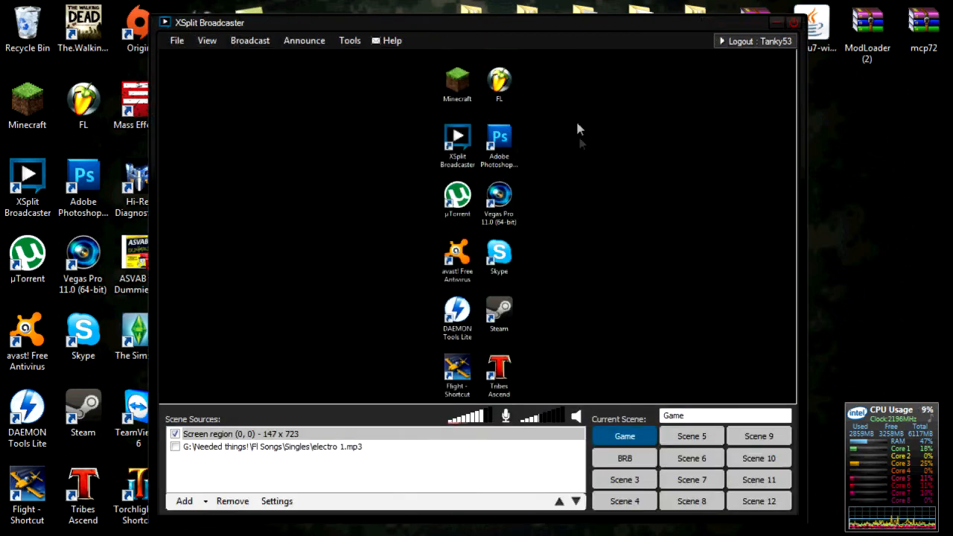
- Scale the viewport to 50%, then to 90%
{"action": "left_click_drag", "start_coordinate": [491, 21], "coordinate": [525, 6]}
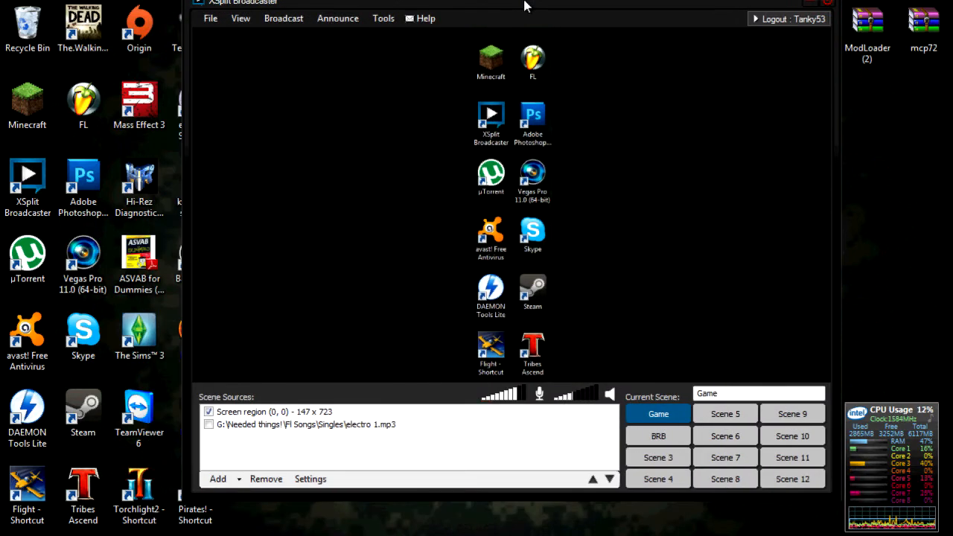
{"action": "left_click", "coordinate": [248, 29]}
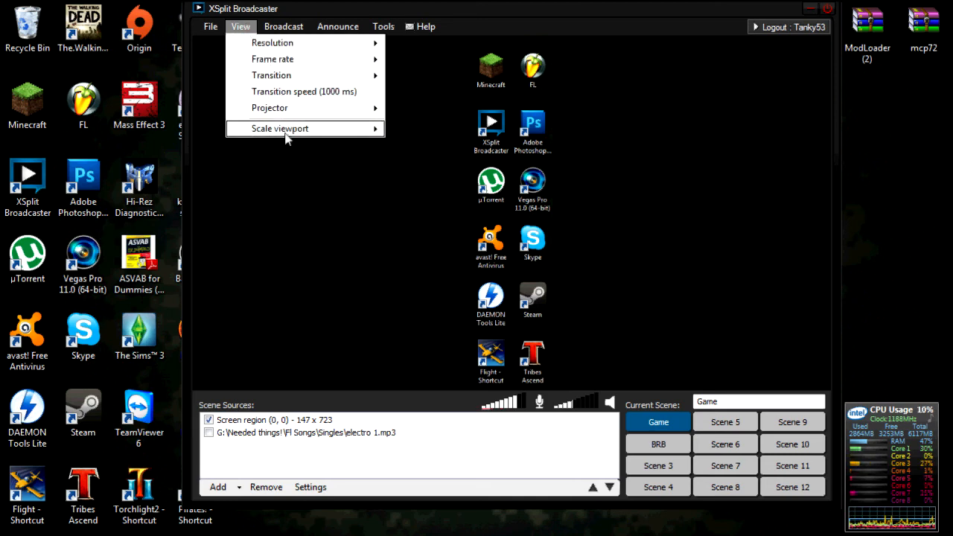
{"action": "mouse_move", "coordinate": [292, 132]}
{"action": "left_click", "coordinate": [420, 211]}
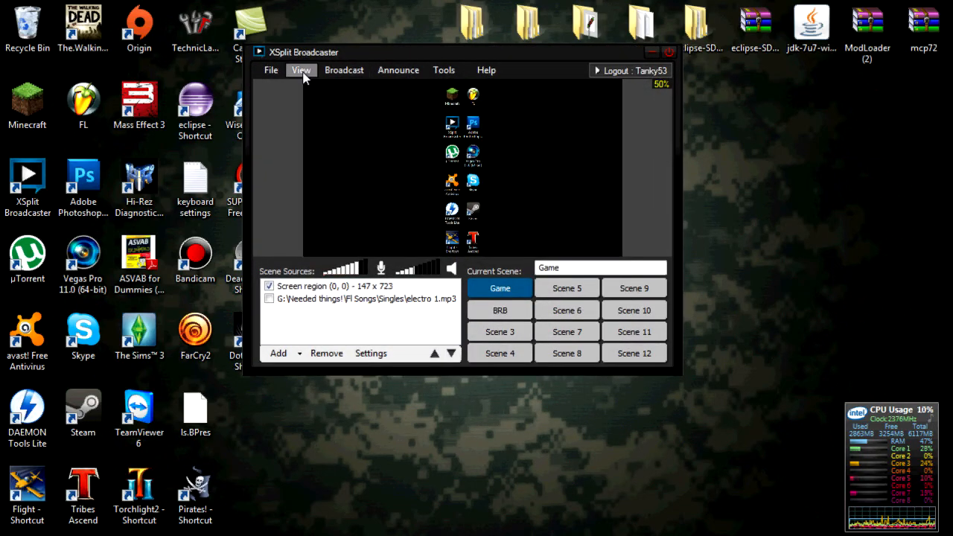
{"action": "left_click_drag", "start_coordinate": [363, 52], "coordinate": [403, 64]}
{"action": "left_click", "coordinate": [330, 78]}
{"action": "mouse_move", "coordinate": [362, 179]}
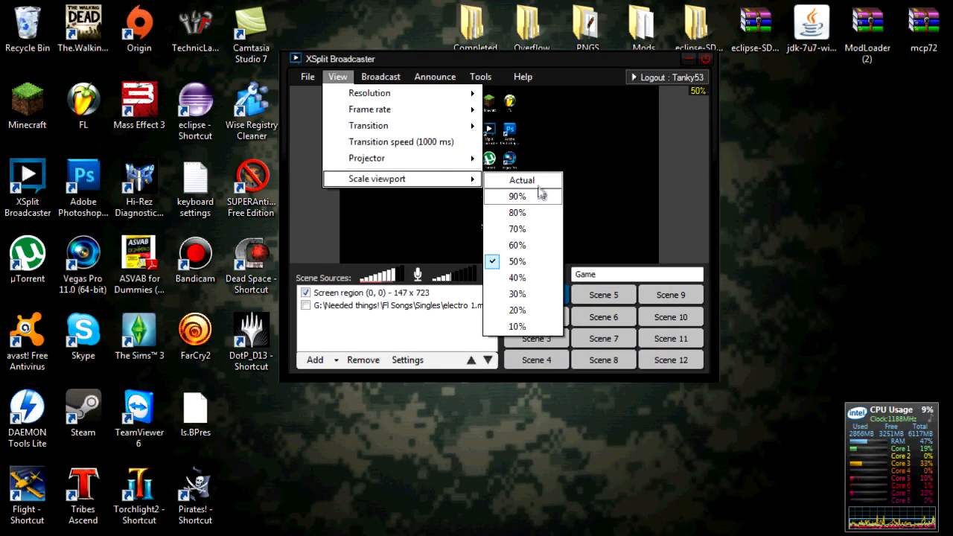
{"action": "left_click", "coordinate": [542, 192]}
- Set the stream resolution to 640 x 360 (360p nHD)
{"action": "left_click", "coordinate": [207, 40]}
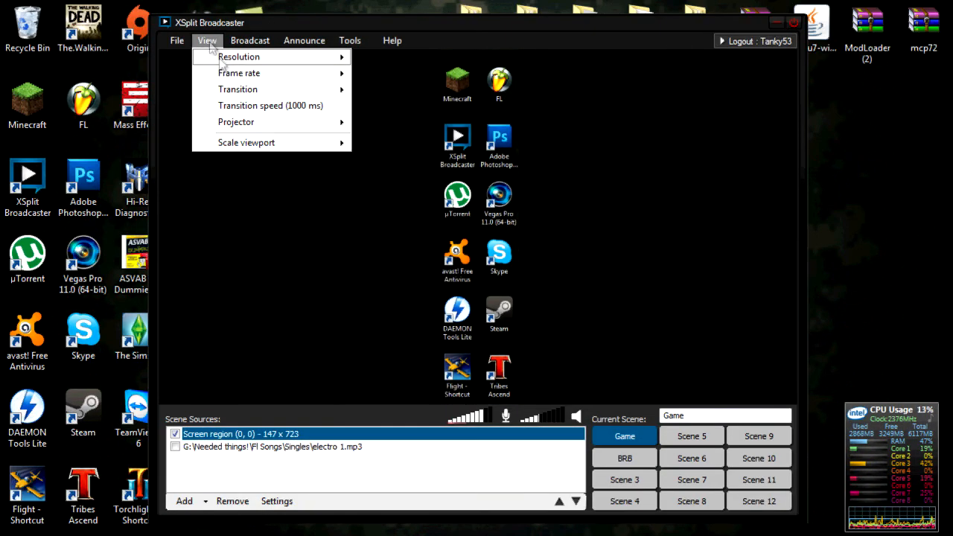
{"action": "mouse_move", "coordinate": [226, 63]}
{"action": "left_click", "coordinate": [430, 90]}
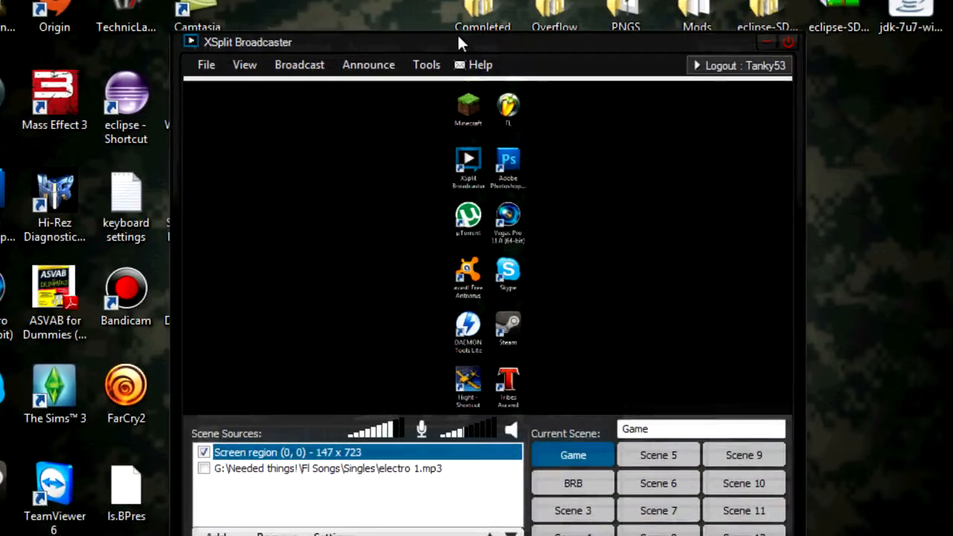
{"action": "left_click_drag", "start_coordinate": [461, 43], "coordinate": [472, 14]}
{"action": "left_click", "coordinate": [261, 35]}
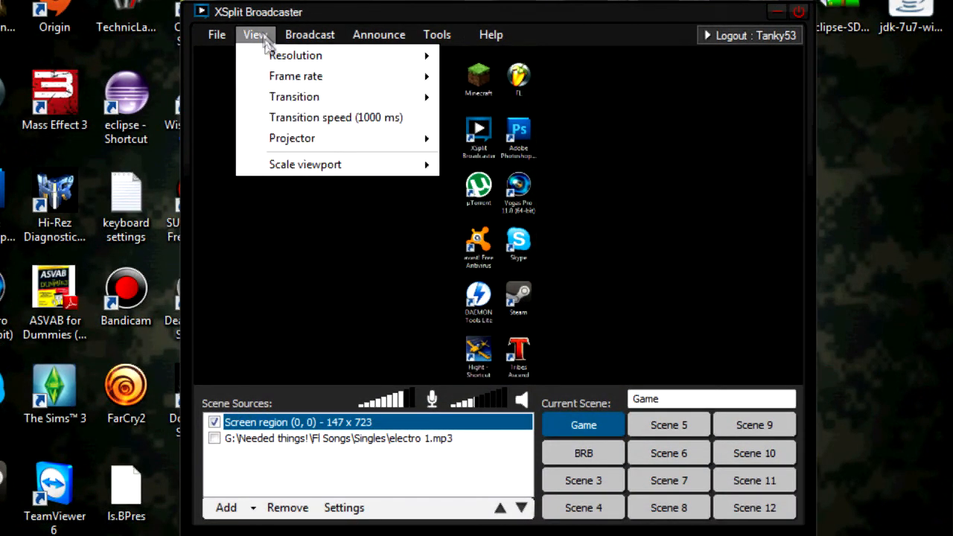
{"action": "mouse_move", "coordinate": [284, 84]}
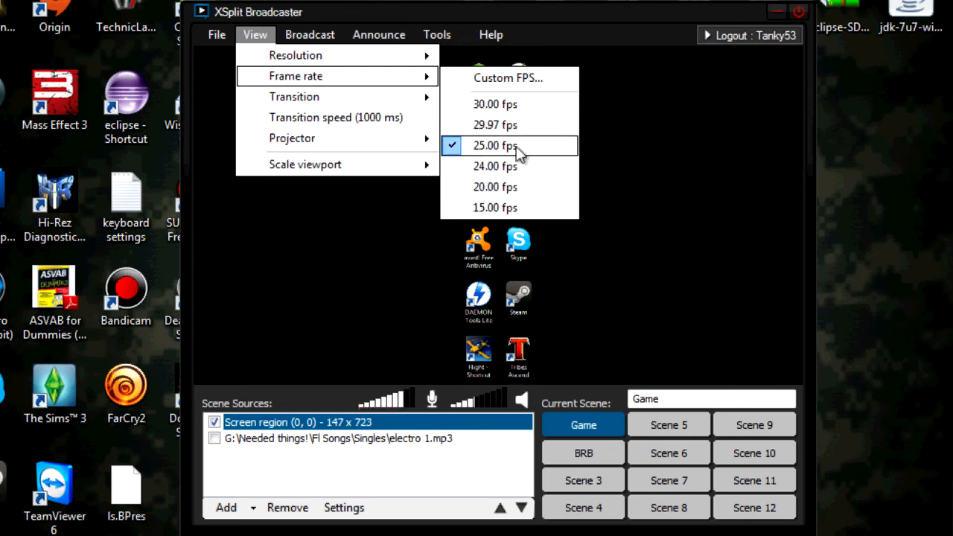
{"action": "mouse_move", "coordinate": [363, 96]}
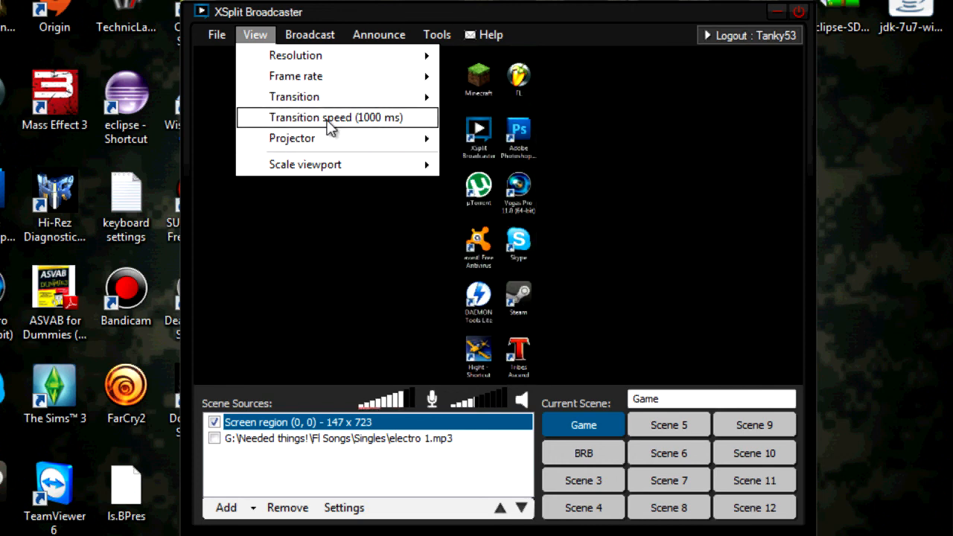
{"action": "mouse_move", "coordinate": [344, 145]}
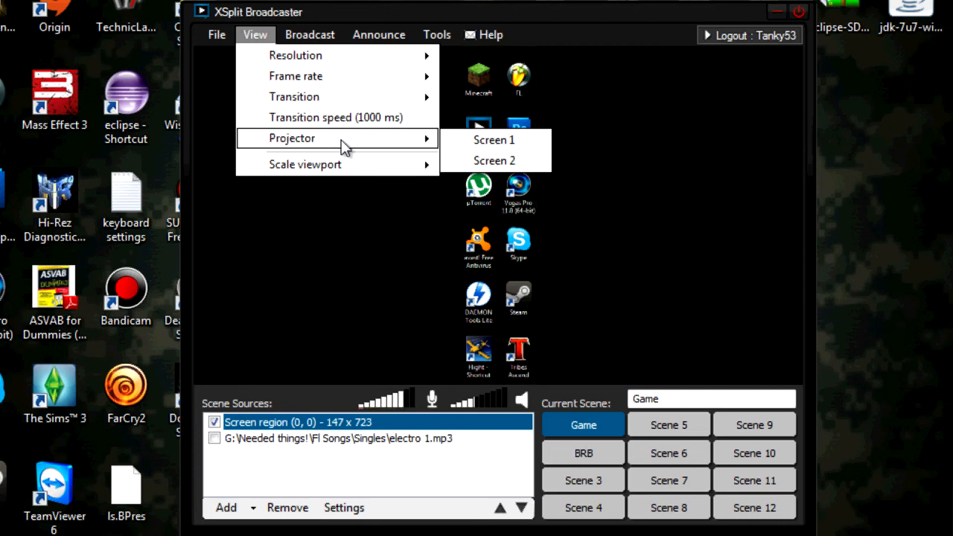
{"action": "left_click", "coordinate": [316, 35]}
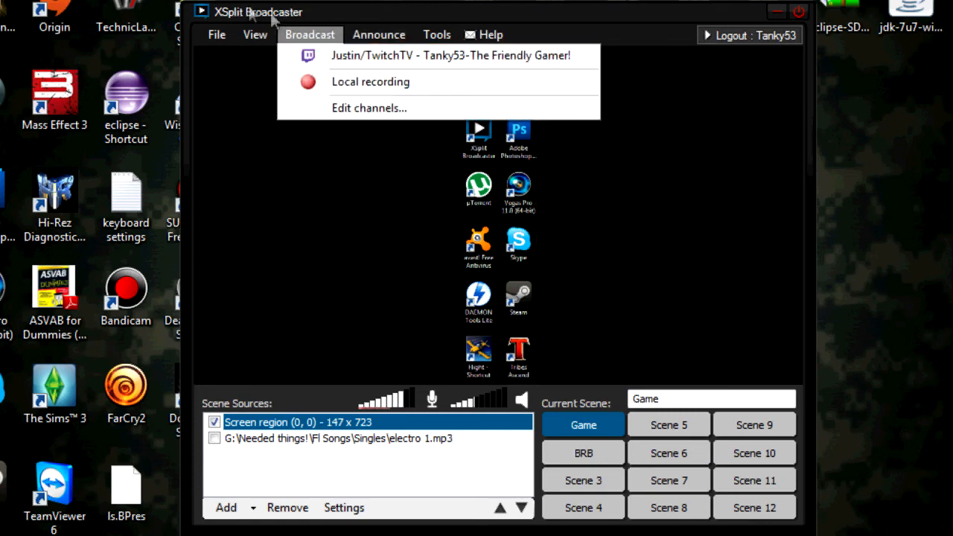
{"action": "left_click_drag", "start_coordinate": [513, 9], "coordinate": [469, 10]}
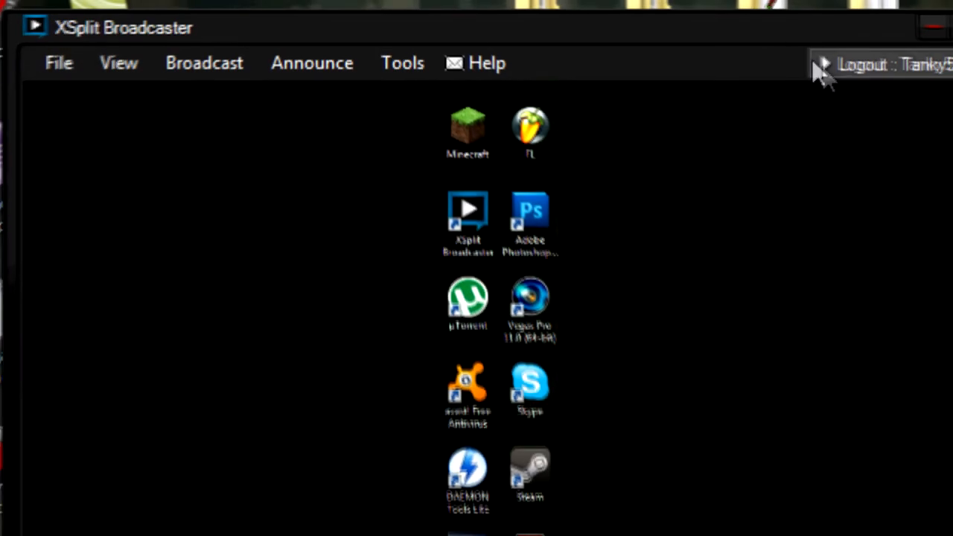
{"action": "left_click", "coordinate": [119, 63]}
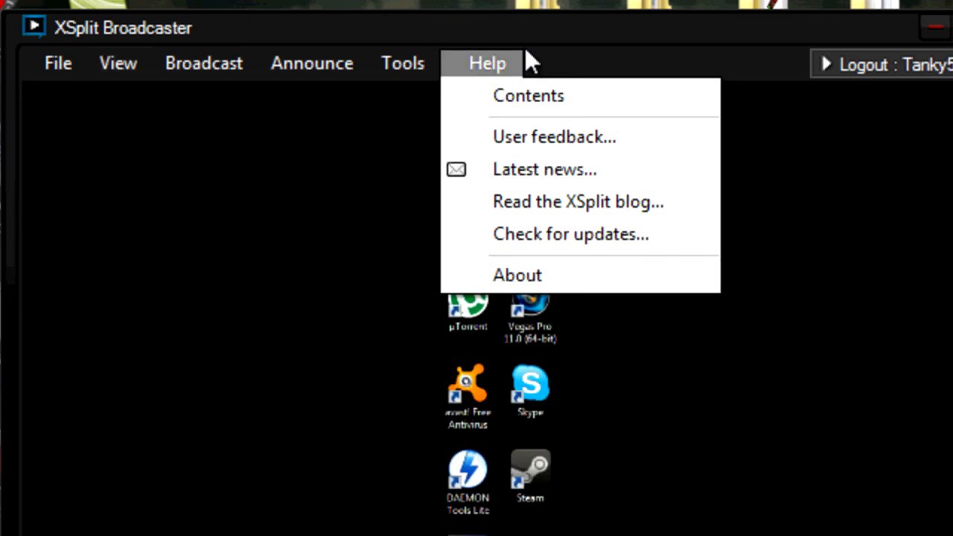
{"action": "left_click", "coordinate": [526, 44]}
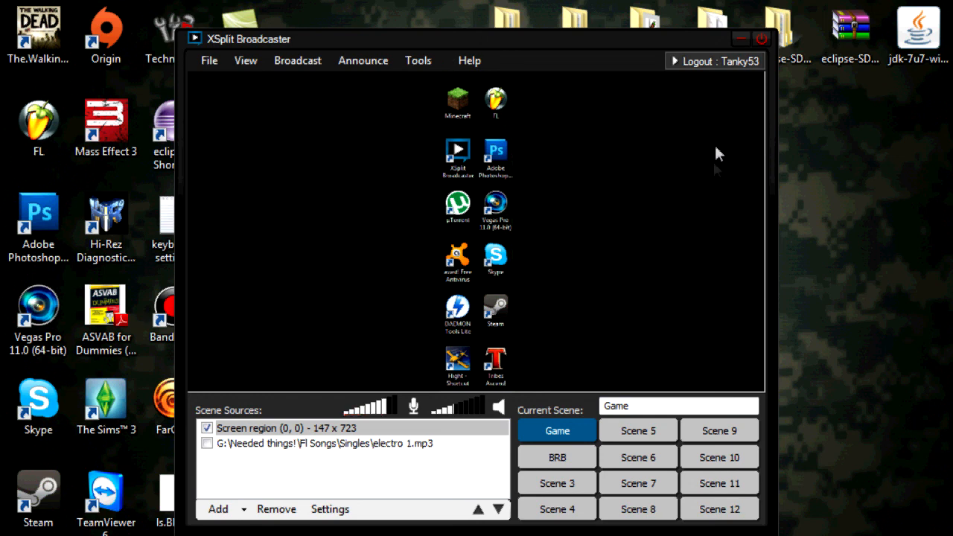
{"action": "left_click", "coordinate": [627, 128]}
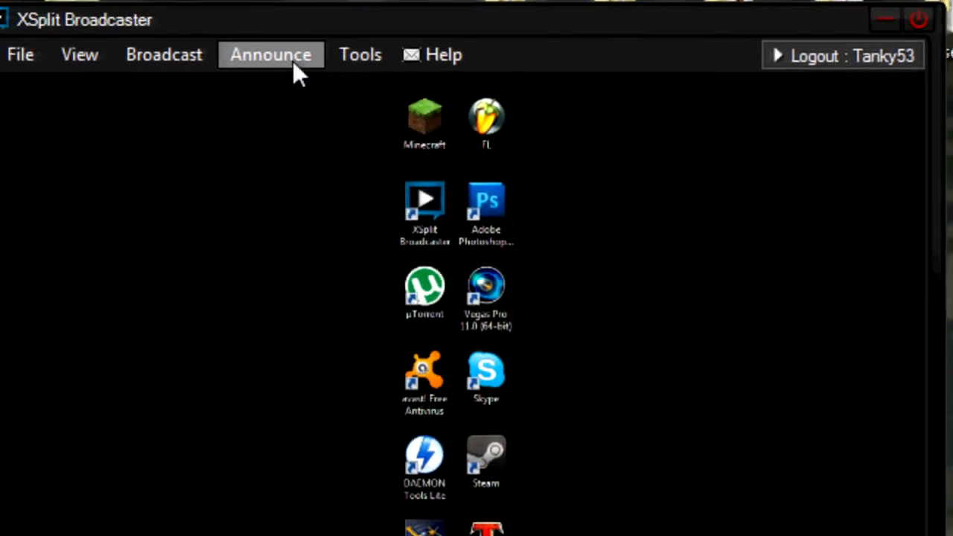
- Move the Screen region source below electro 1.mp3 in the Game scene's source list
{"action": "left_click", "coordinate": [376, 64]}
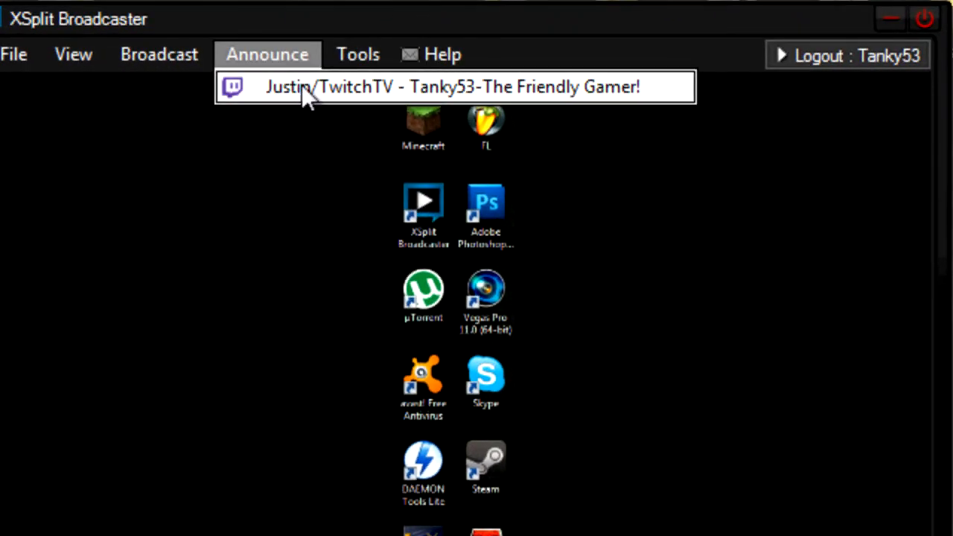
{"action": "left_click", "coordinate": [295, 21]}
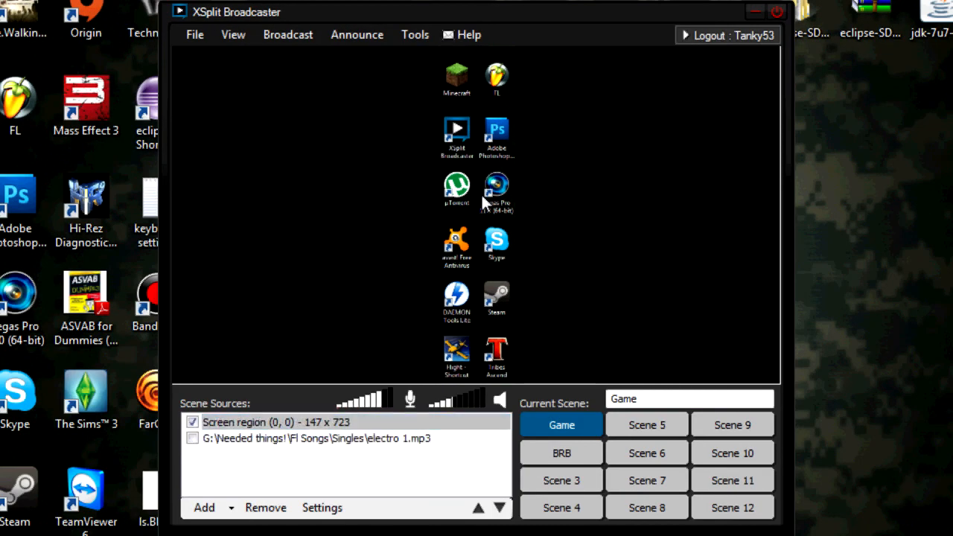
{"action": "scroll", "coordinate": [481, 193], "scroll_direction": "down", "scroll_amount": 1}
{"action": "scroll", "coordinate": [481, 193], "scroll_direction": "up", "scroll_amount": 1}
{"action": "scroll", "coordinate": [481, 193], "scroll_direction": "down", "scroll_amount": 1}
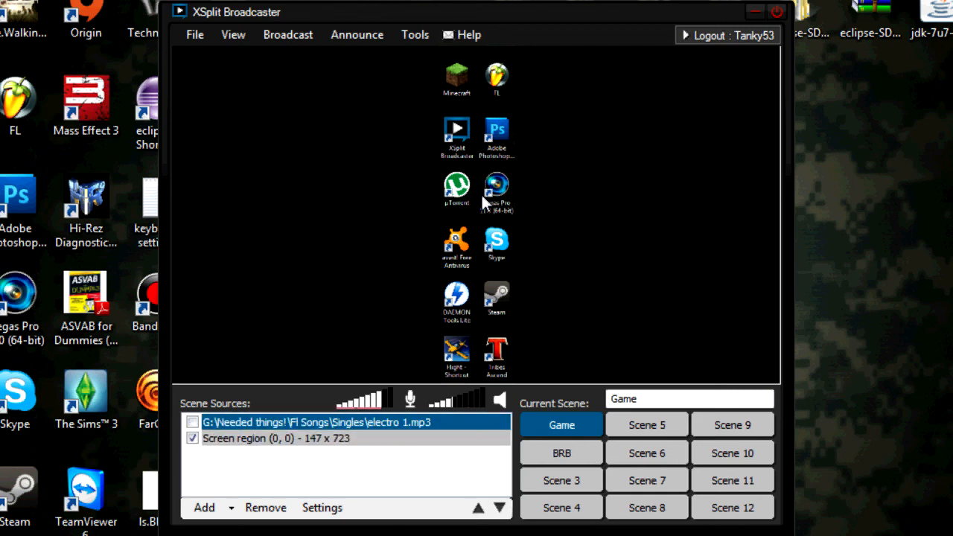